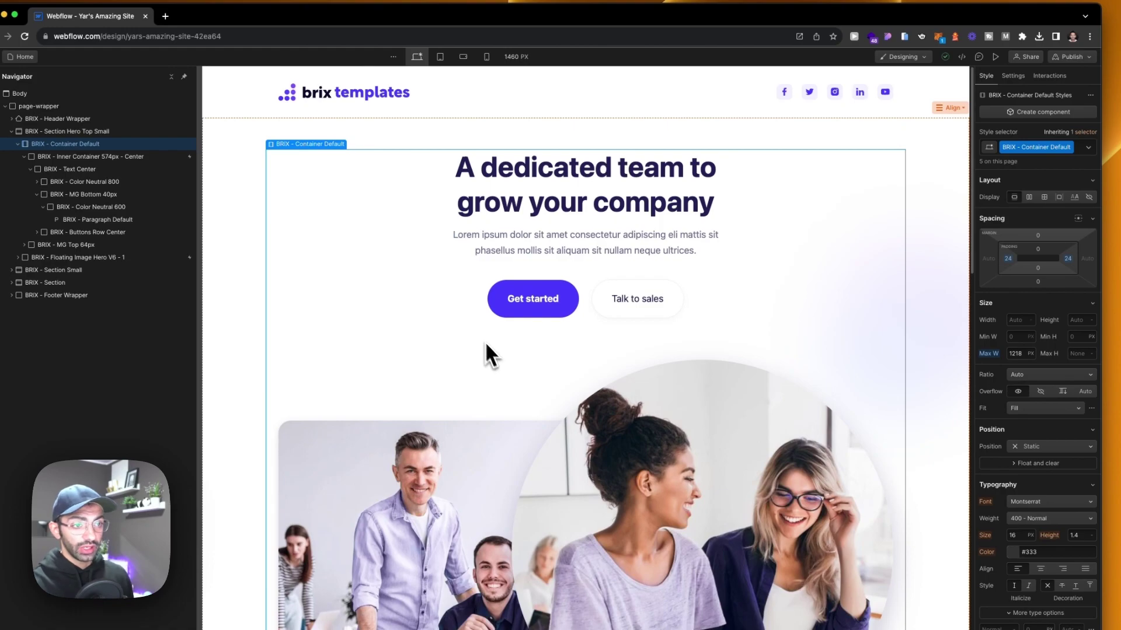
Examine the page's header, hero, app download and pricing sections, along with the available layout libraries
click(428, 137)
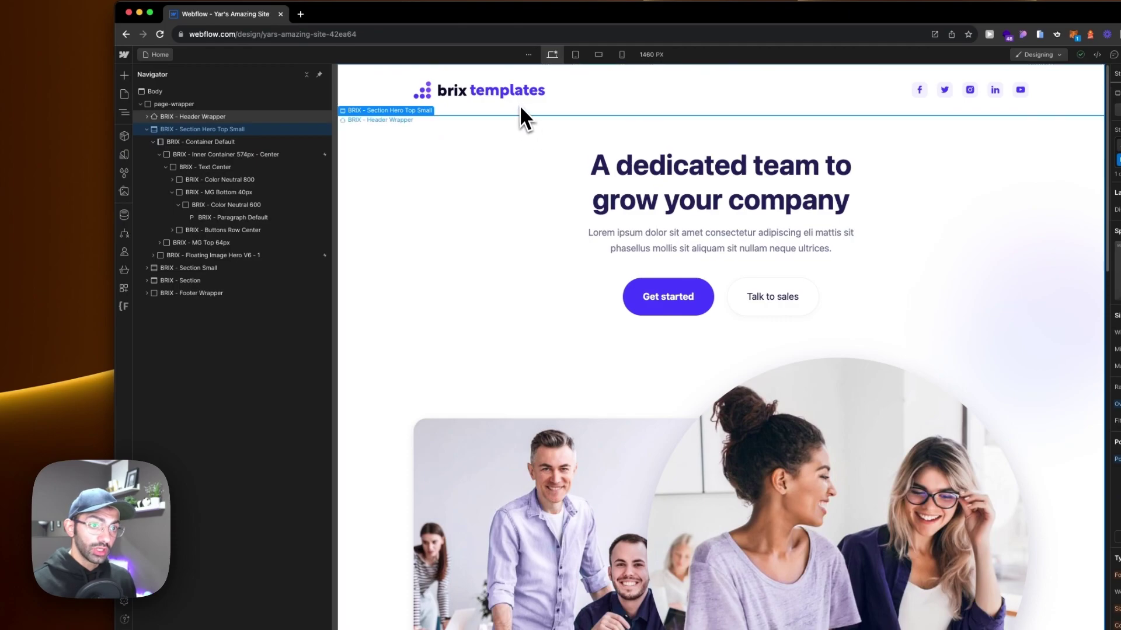
click(333, 114)
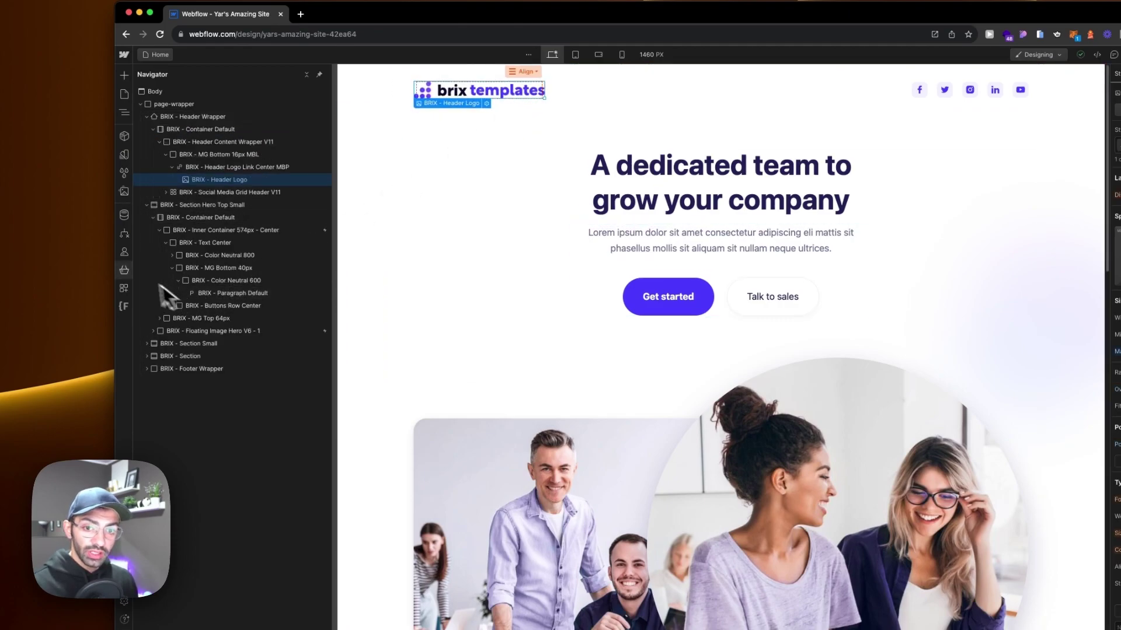
click(124, 75)
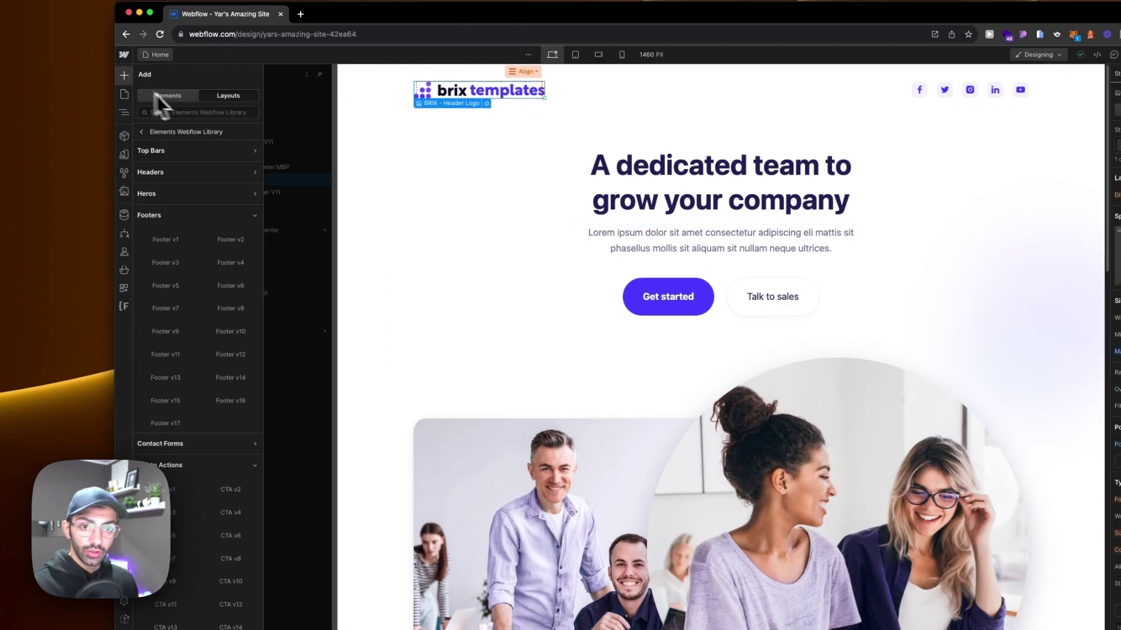
click(197, 134)
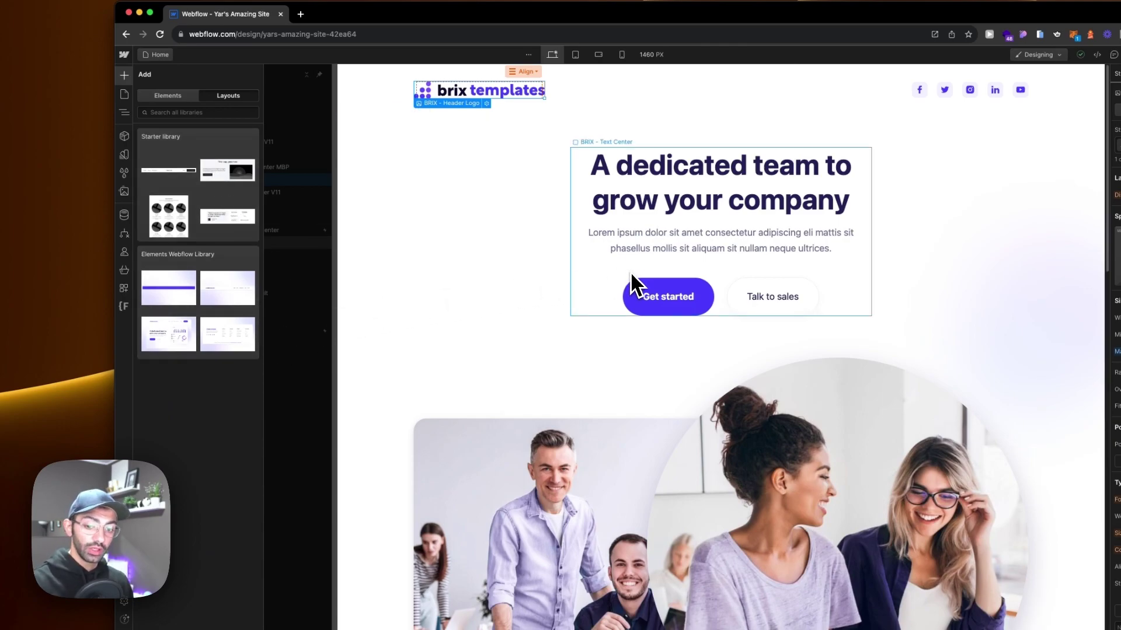
click(617, 290)
click(562, 309)
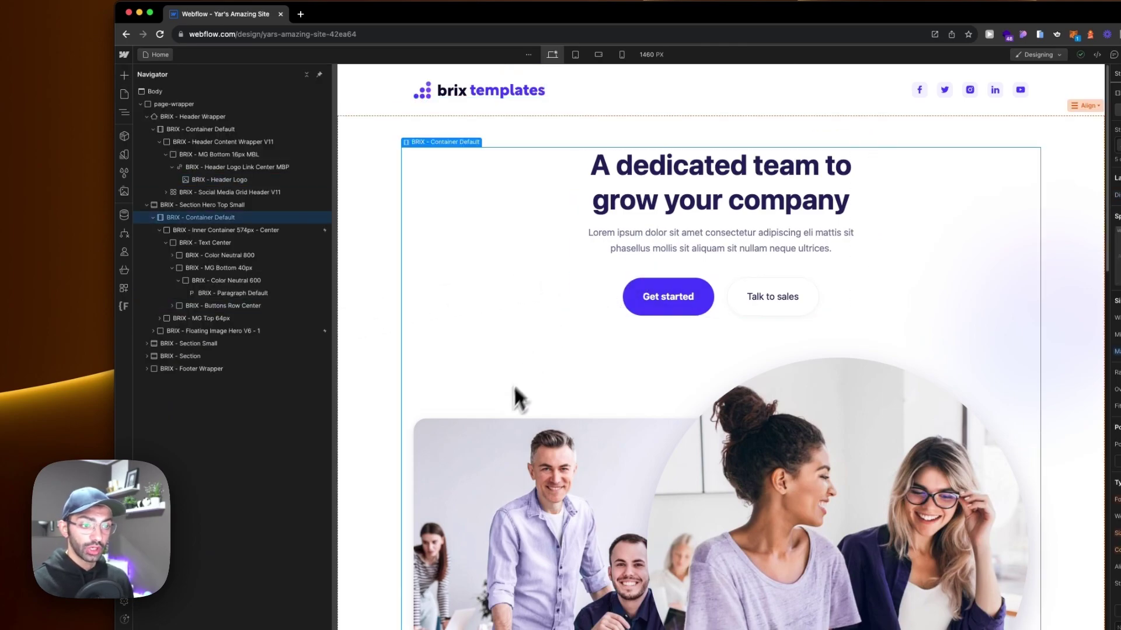
click(385, 372)
scroll(493, 386, down, 6)
scroll(544, 386, down, 2)
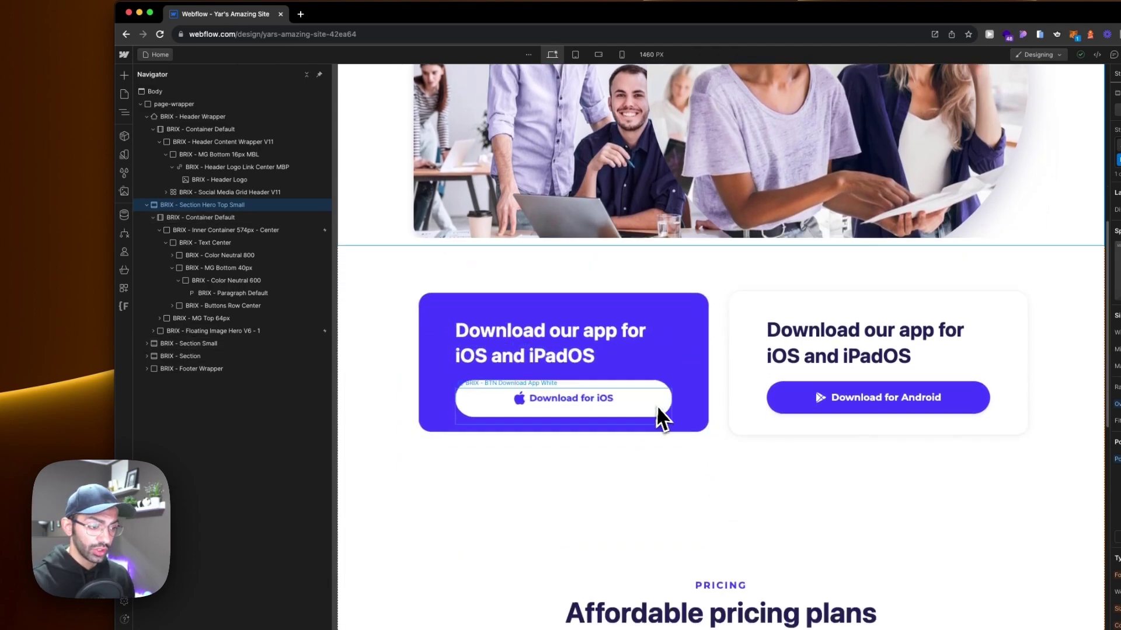
scroll(660, 415, down, 6)
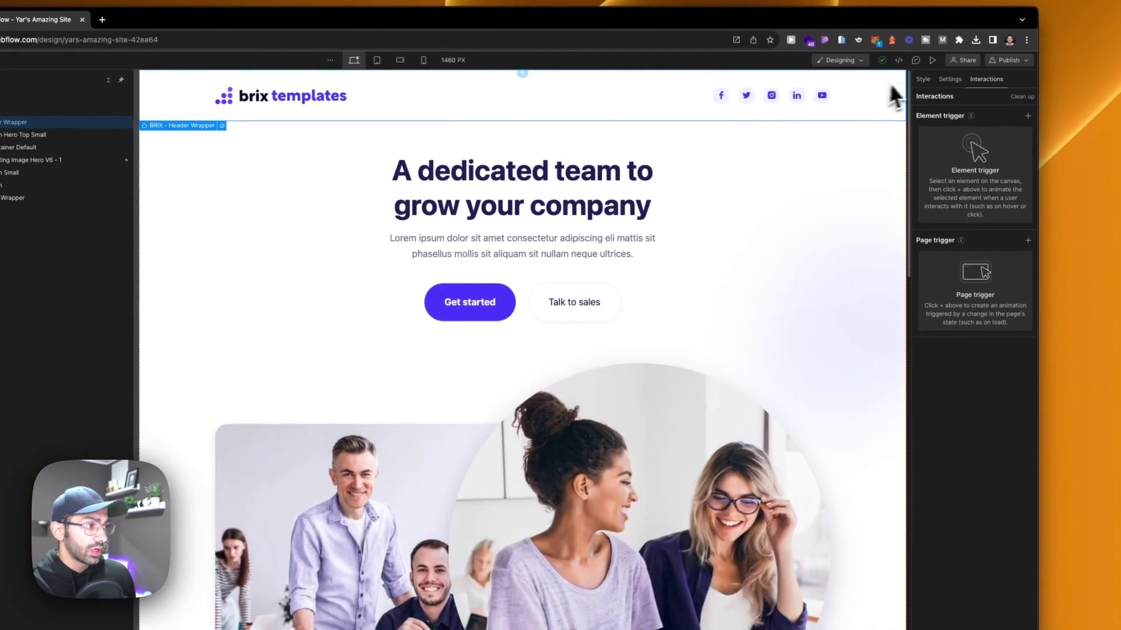
Make the header wrapper's position sticky with a top offset of 0
click(921, 80)
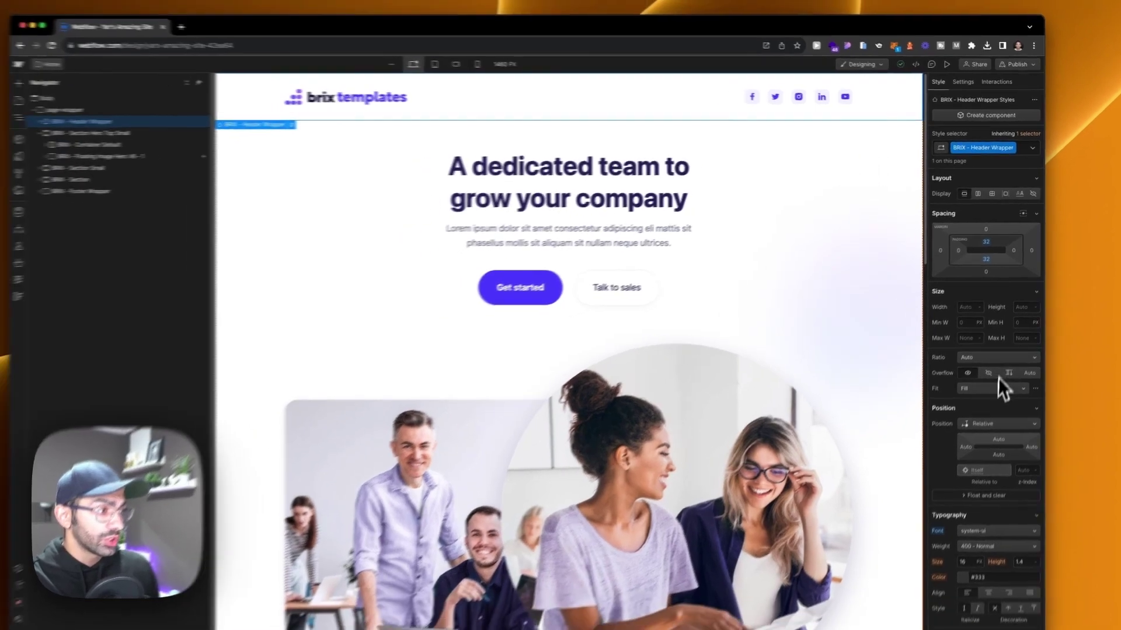
scroll(982, 423, down, 3)
scroll(1005, 396, down, 5)
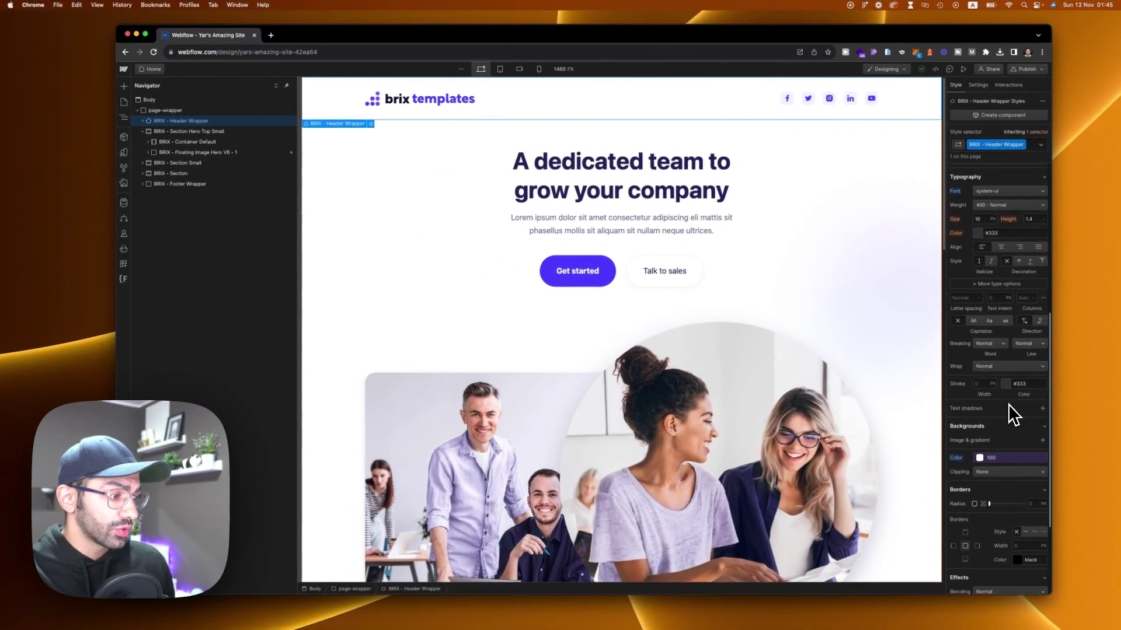
scroll(1008, 447, down, 1)
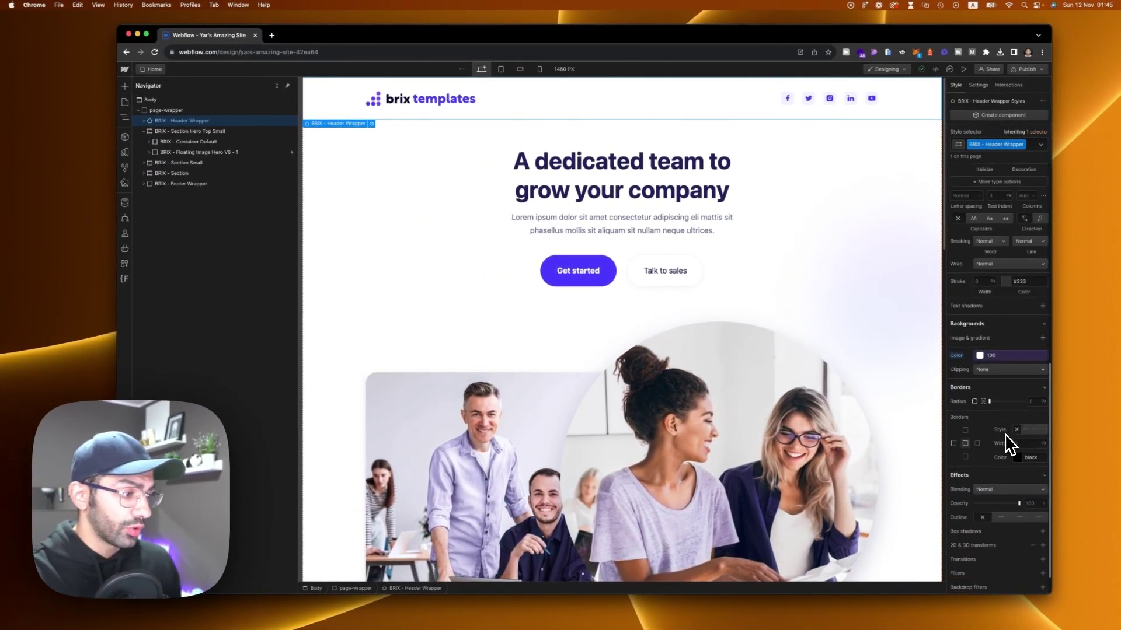
scroll(1012, 487, down, 1)
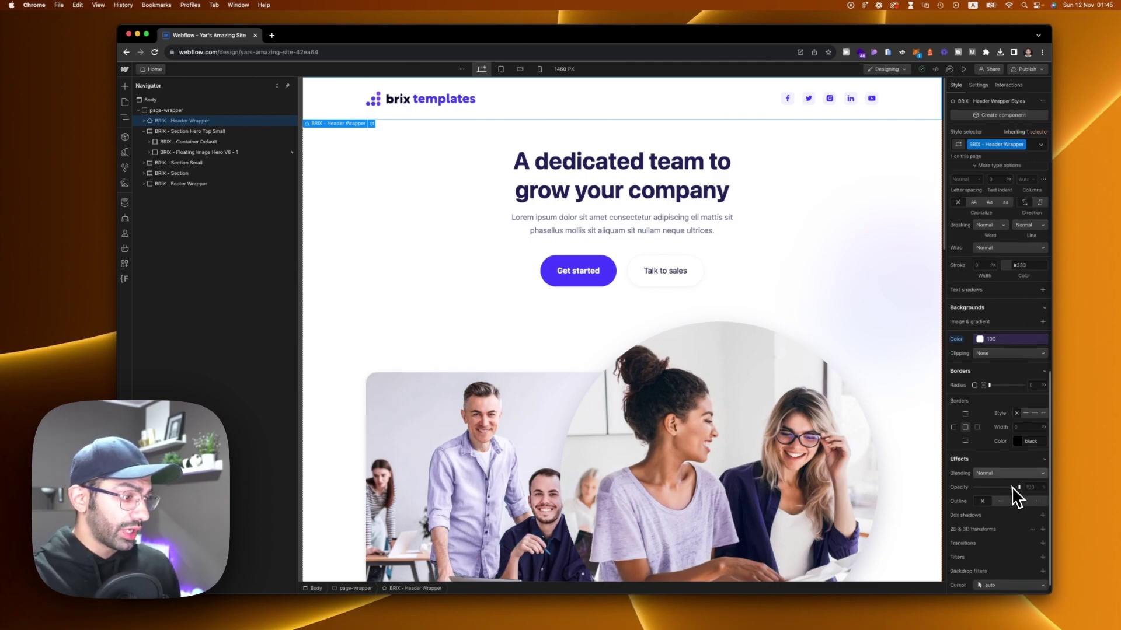
scroll(1005, 432, down, 1)
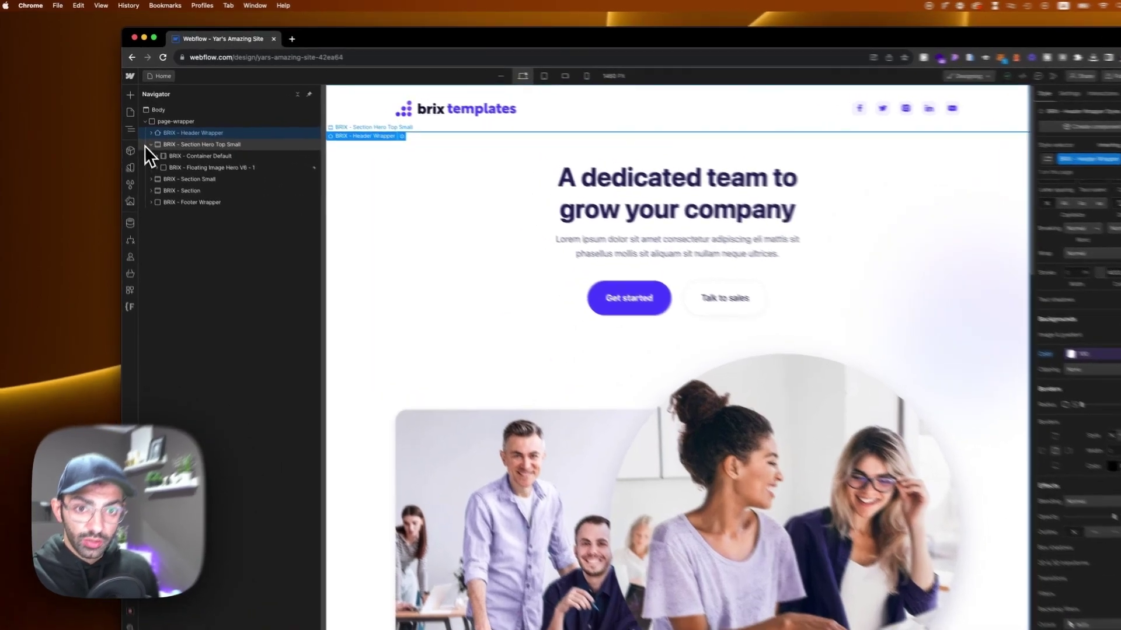
click(144, 131)
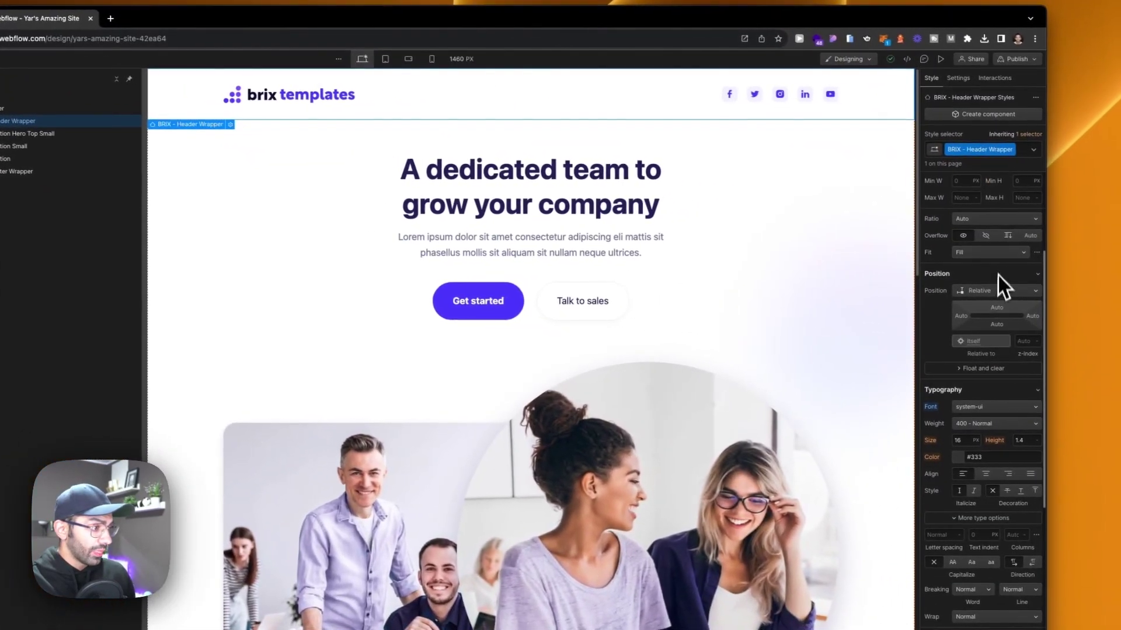
click(997, 289)
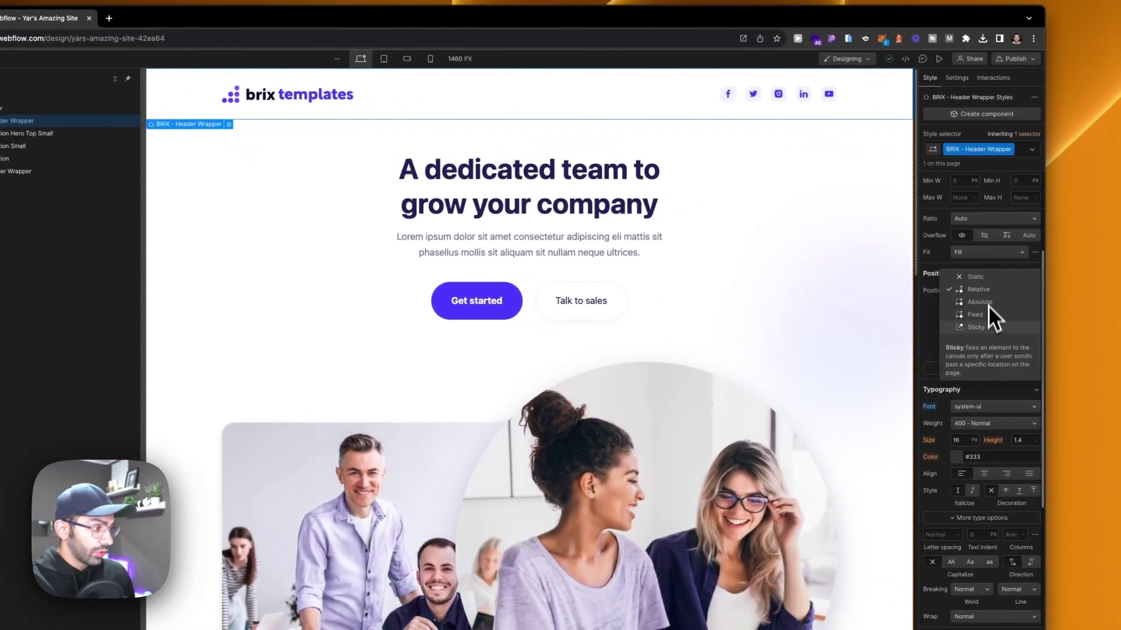
click(989, 322)
click(999, 313)
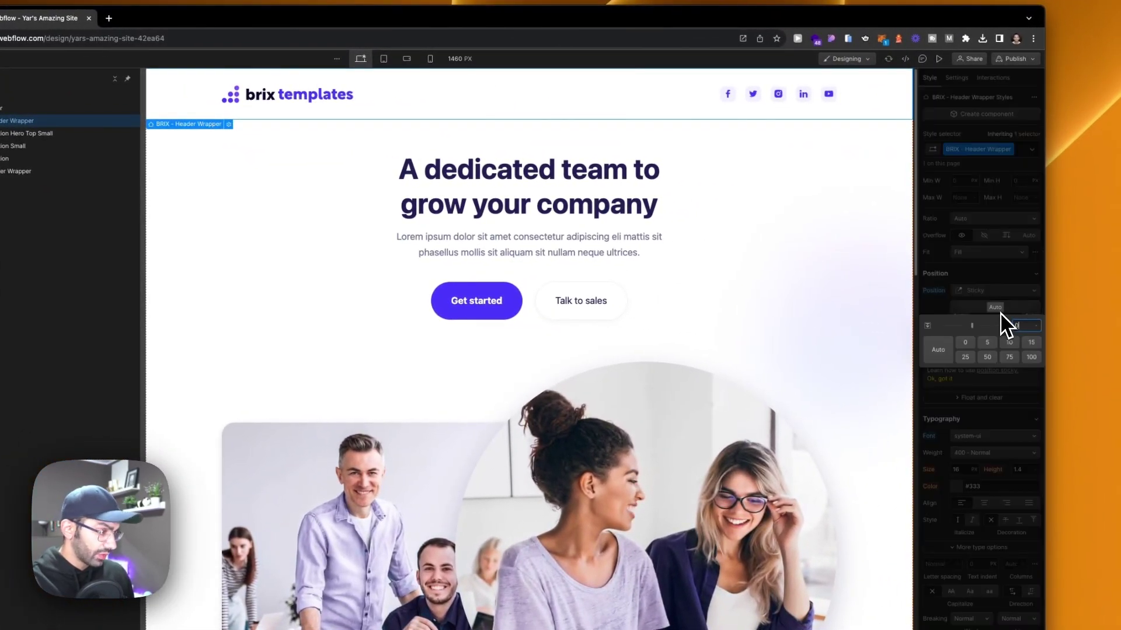
text(0)
key(Return)
Check the sticky header by scrolling the page on the canvas and in preview mode
scroll(782, 424, down, 12)
scroll(781, 424, up, 6)
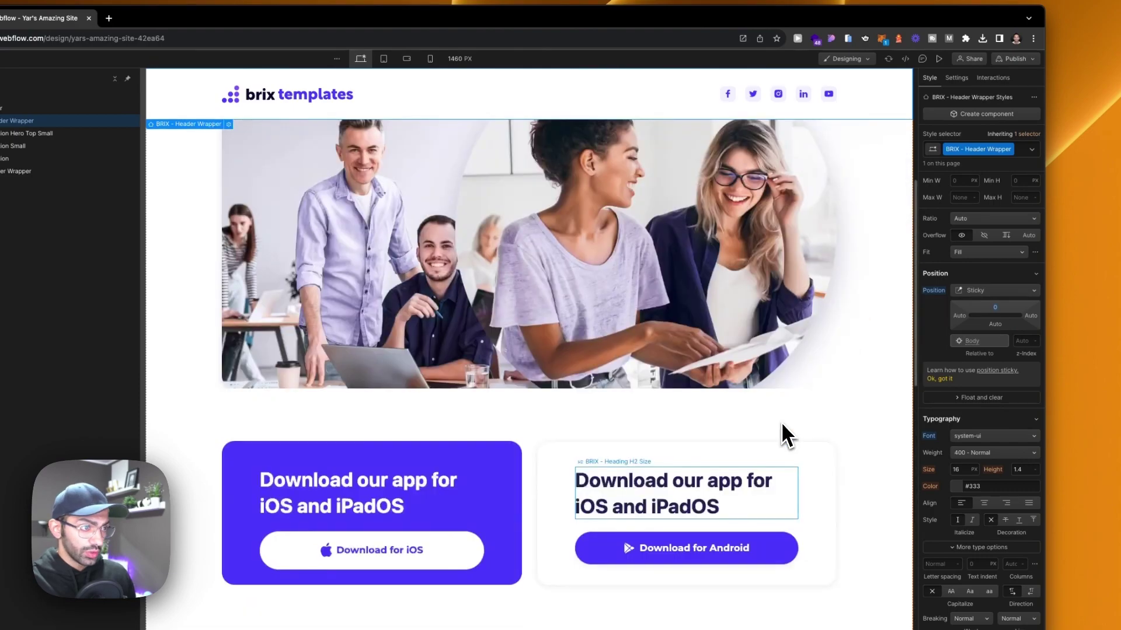
scroll(781, 421, up, 6)
click(938, 59)
scroll(753, 245, down, 12)
scroll(800, 222, up, 12)
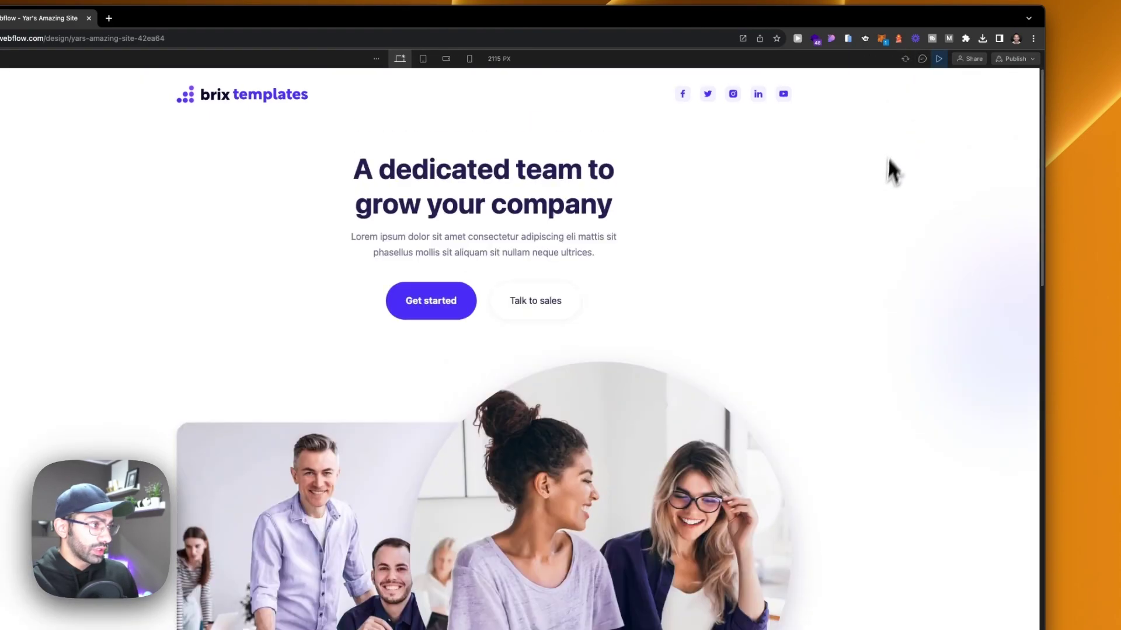
click(939, 58)
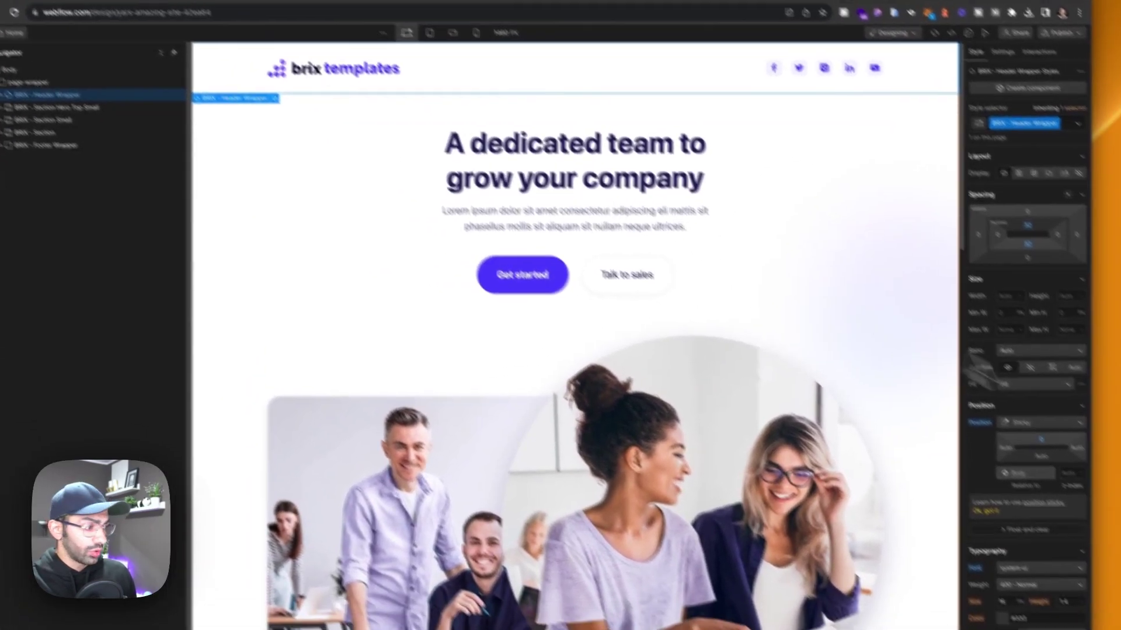
Add an outside box shadow to the header wrapper with 8 px distance and 32 px blur
scroll(960, 403, down, 3)
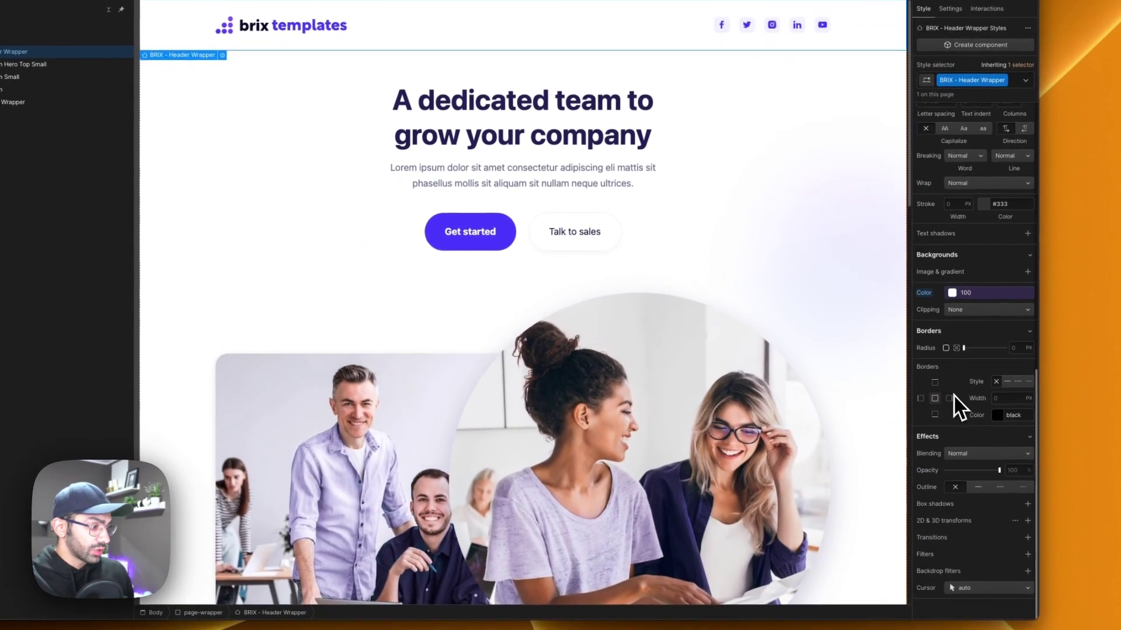
click(1026, 503)
click(950, 495)
scroll(951, 496, down, 1)
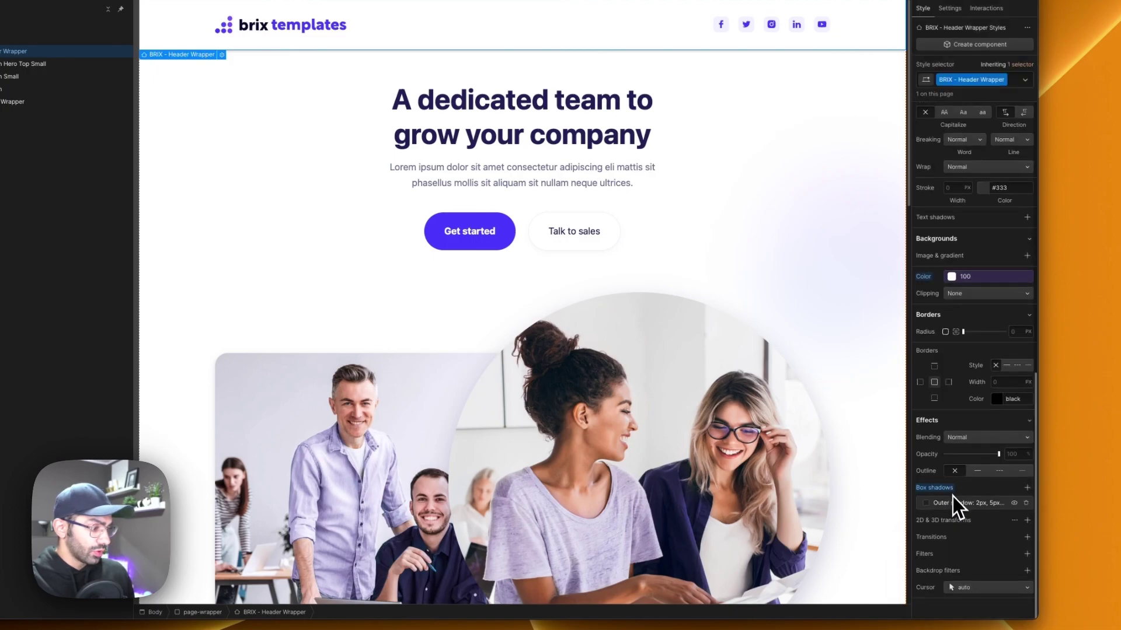
click(954, 499)
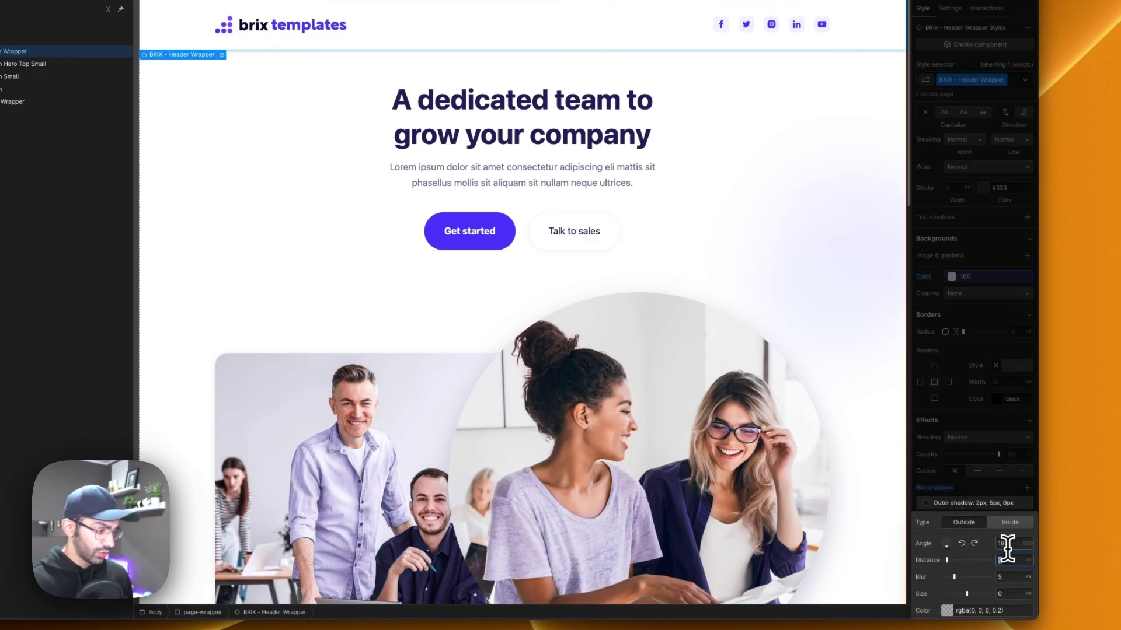
key(Tab)
text(32)
key(Tab)
key(Tab)
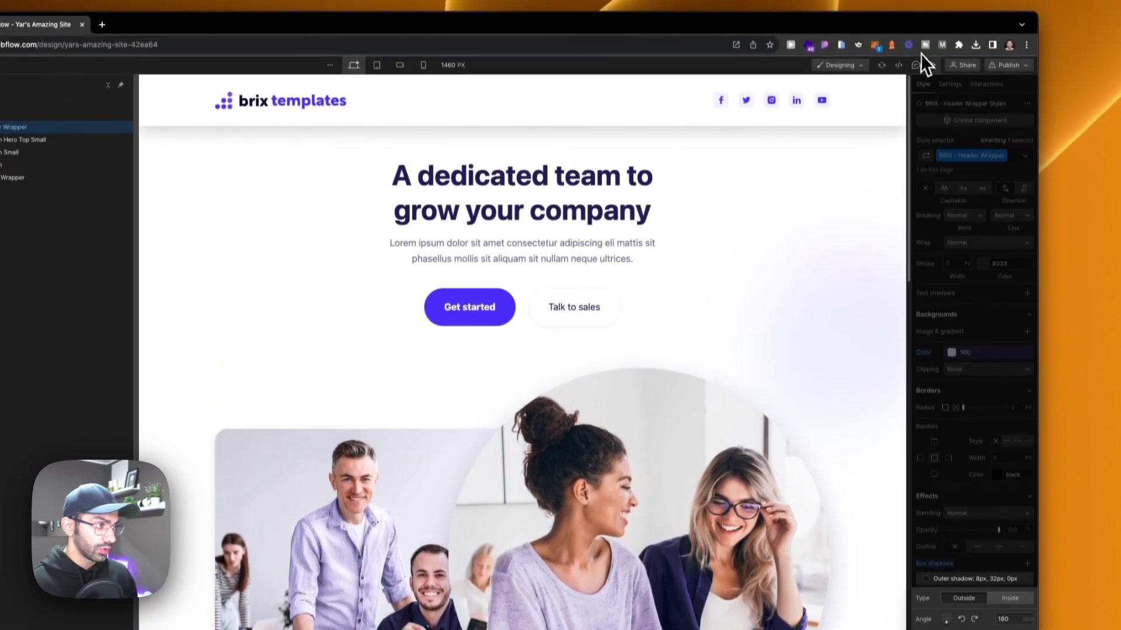
Preview the header's box shadow while scrolling the page, and return to the design view
click(931, 66)
scroll(815, 381, down, 6)
scroll(814, 383, up, 5)
click(932, 77)
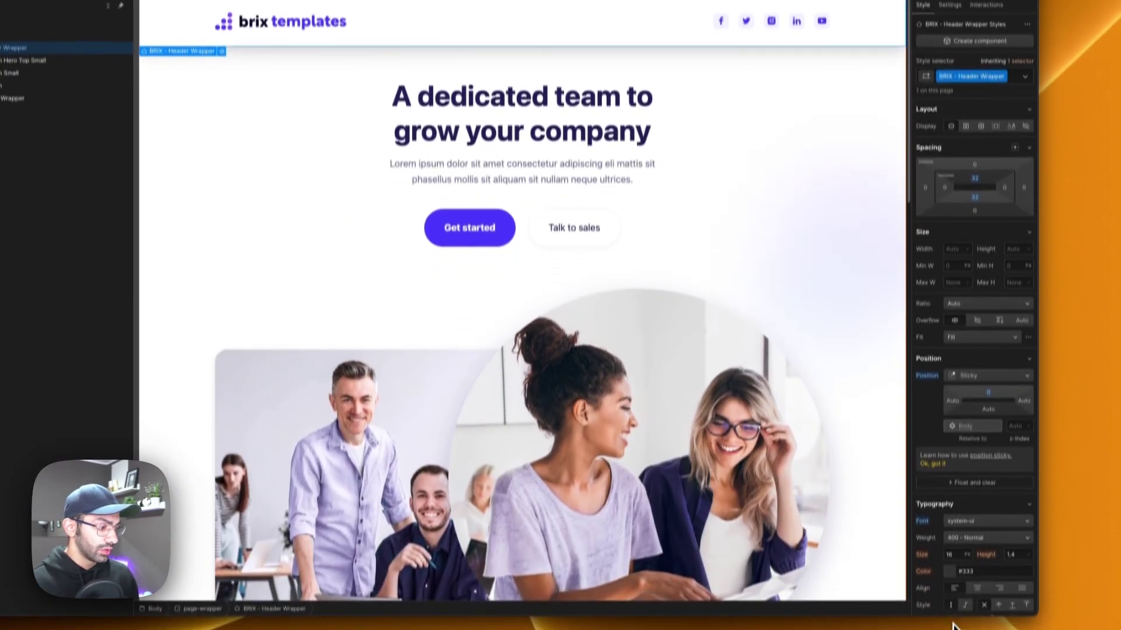
Create a color variable named box-shadow/animation-nav with value rgba(0, 0, 0, 0.2) and use it as the header shadow's color
scroll(986, 473, down, 10)
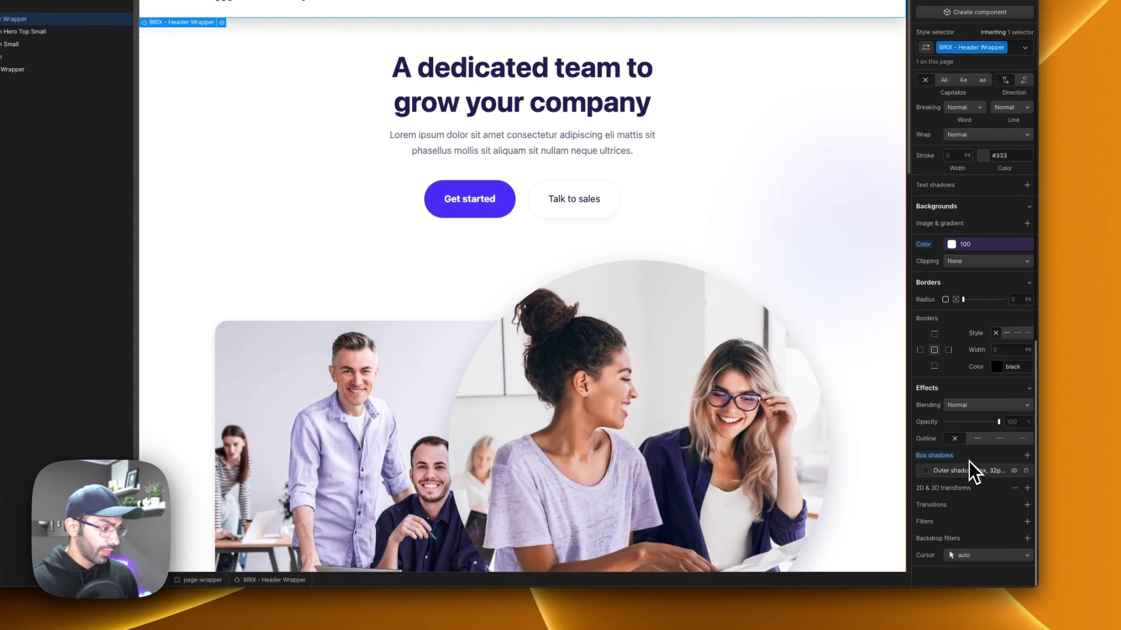
click(970, 471)
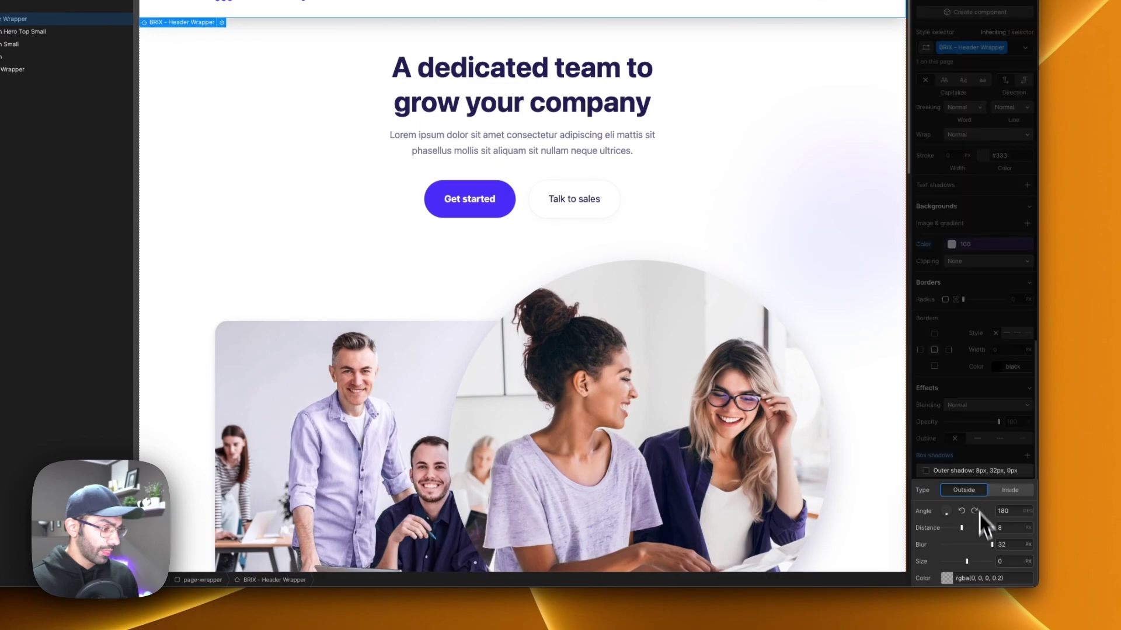
click(950, 578)
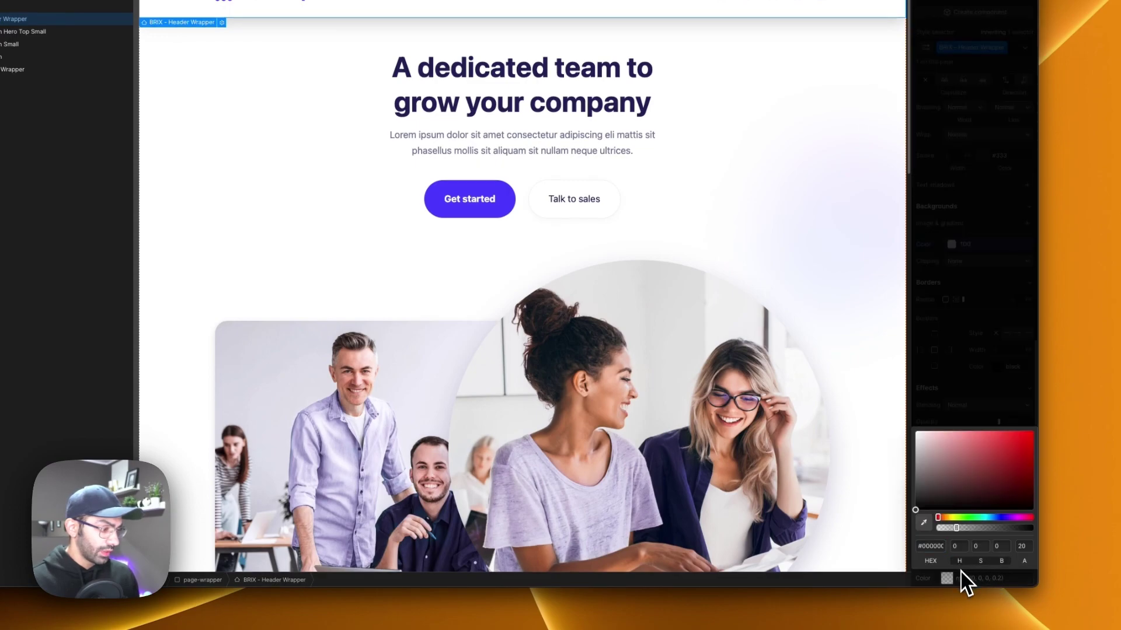
click(993, 590)
click(943, 576)
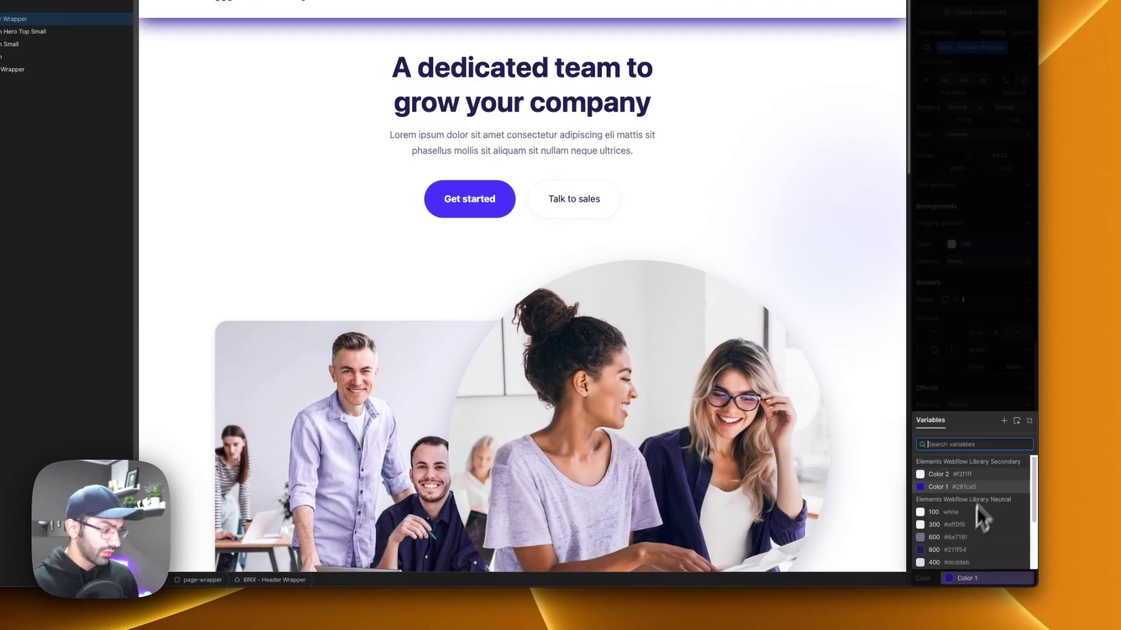
click(1004, 420)
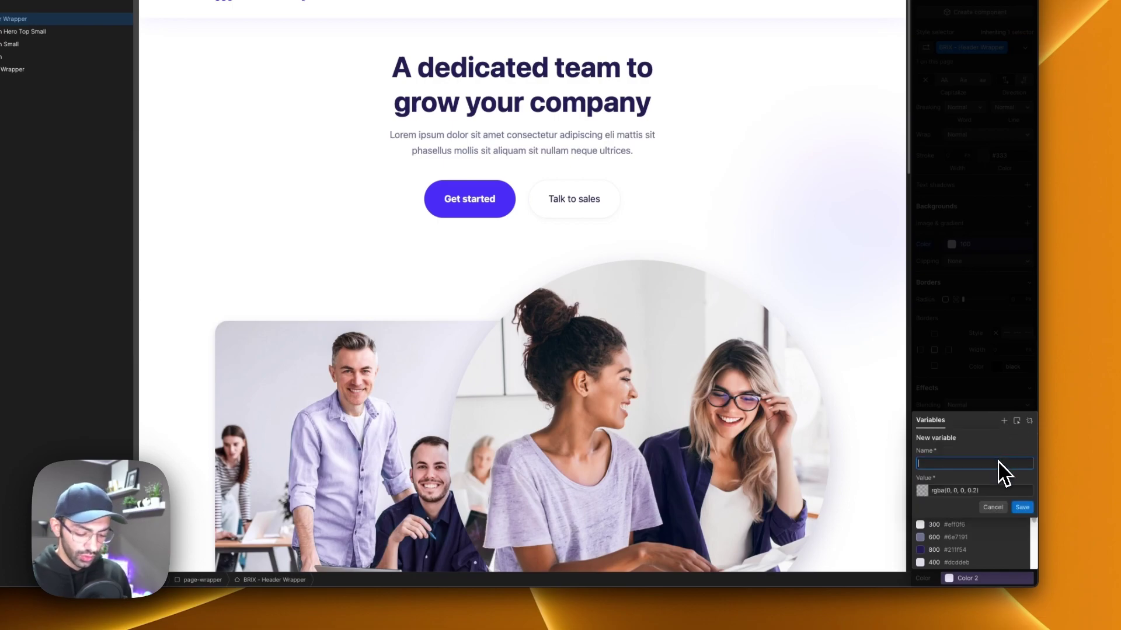
text(box)
text(-shadow/s)
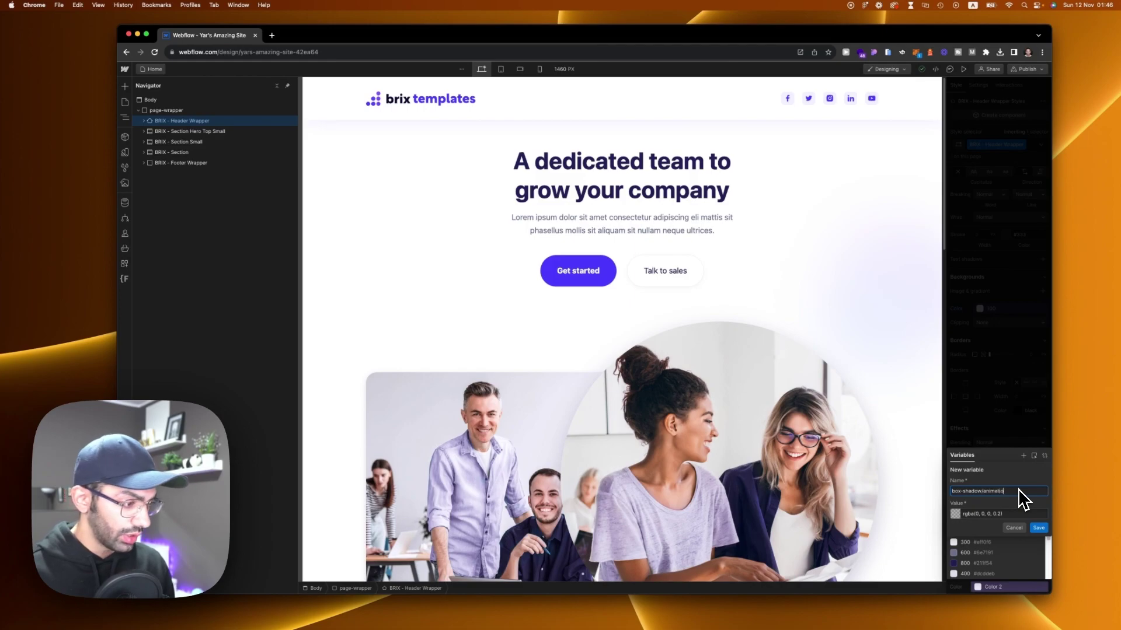
text(nimation-nav)
key(Return)
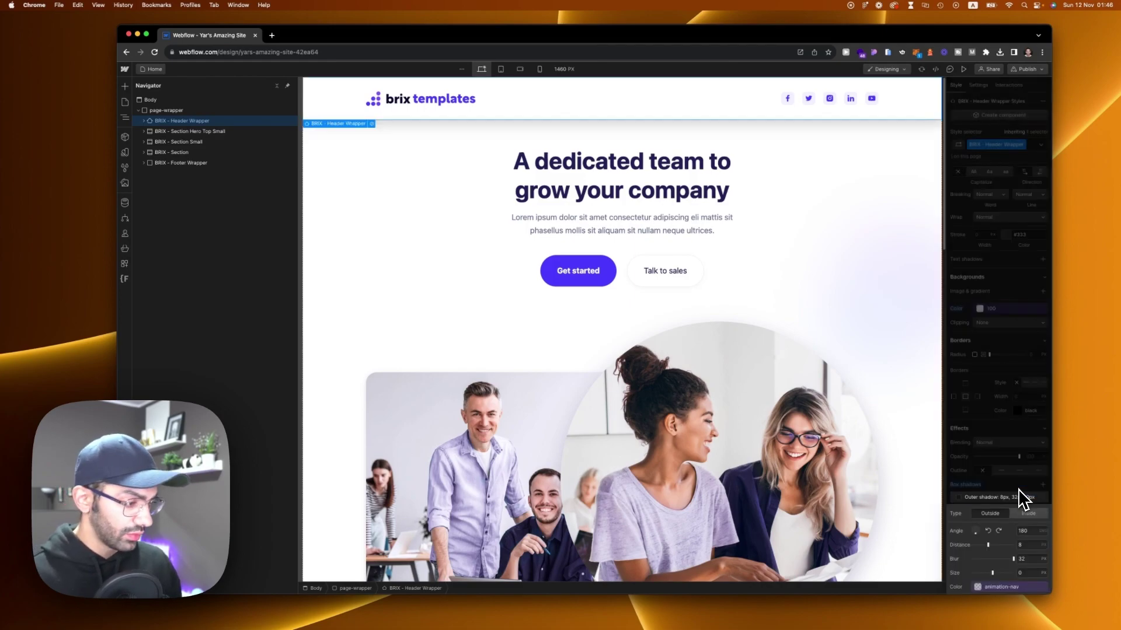
Set the value of the animation-nav color variable to transparent and close the shadow settings
click(1042, 588)
click(1020, 571)
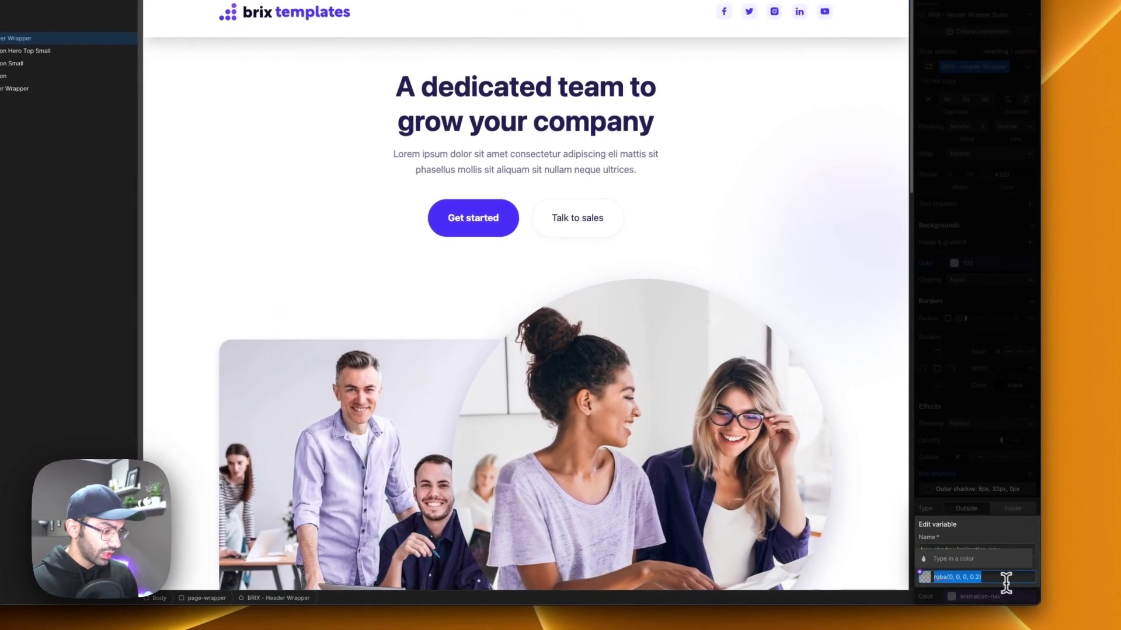
text(transparent)
key(Return)
click(966, 509)
click(935, 492)
click(817, 474)
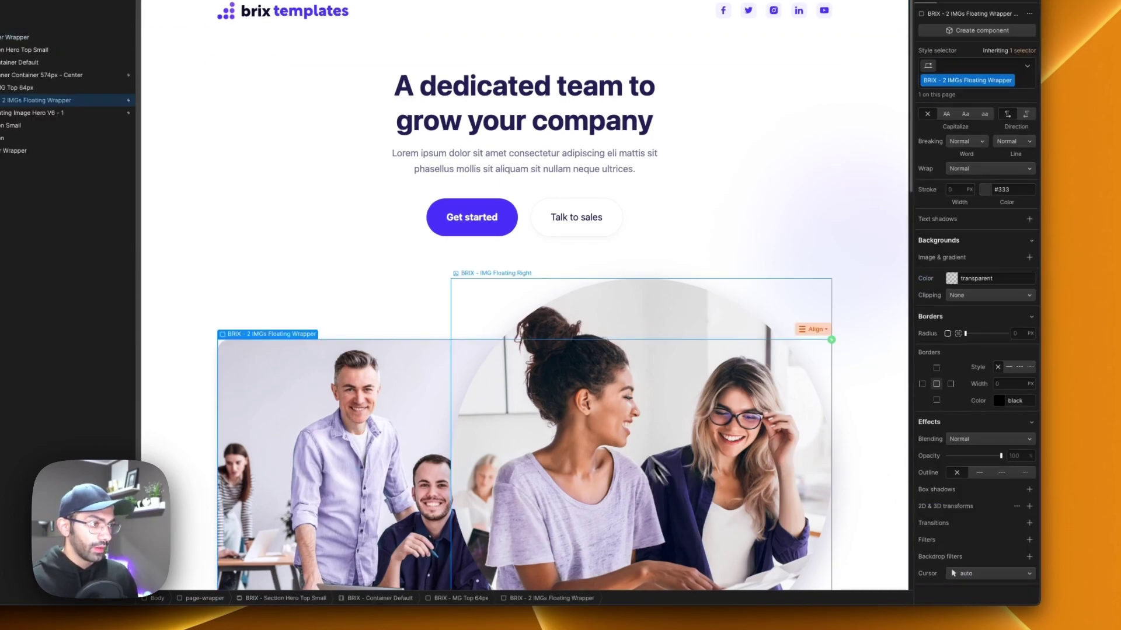
Add a page trigger for While page is scrolling with the action Play scroll animation
click(788, 146)
click(986, 98)
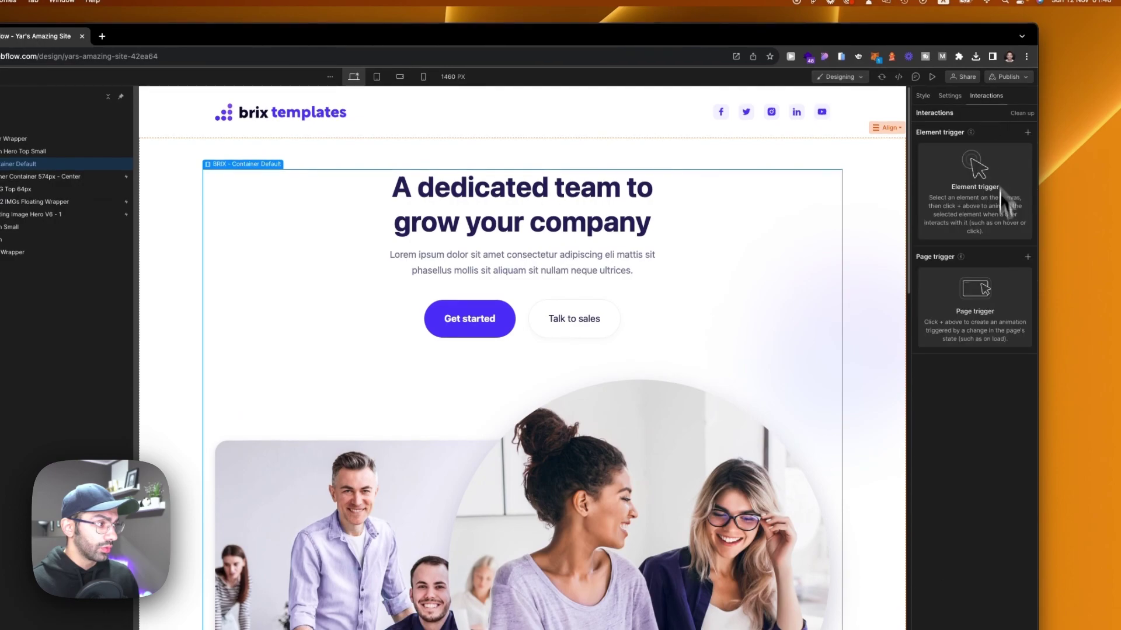
click(1022, 257)
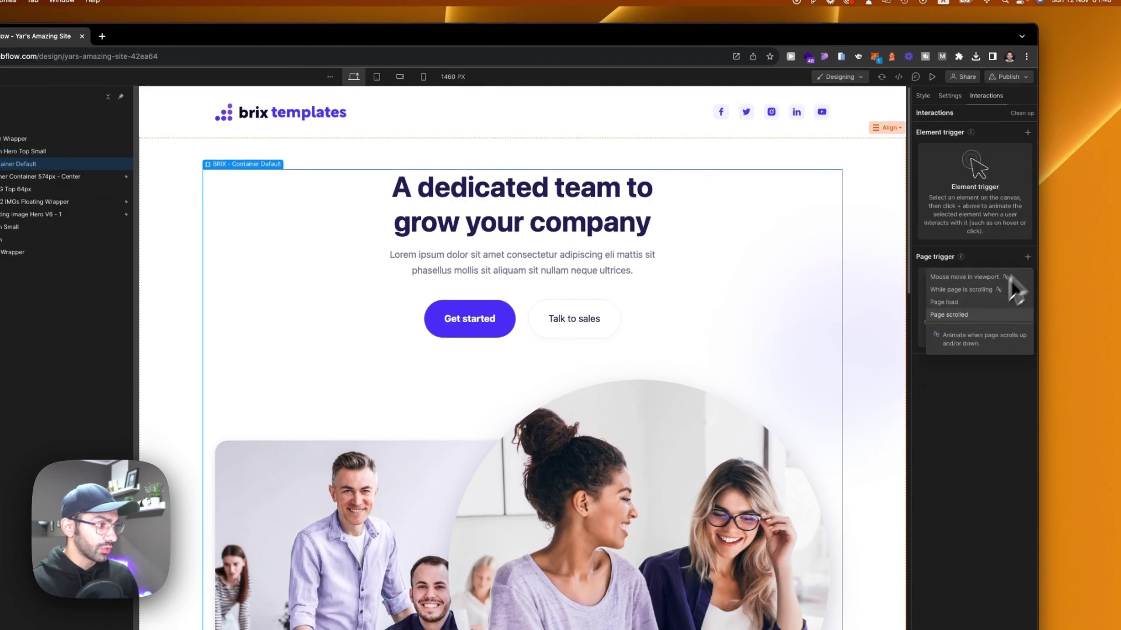
click(952, 290)
click(998, 212)
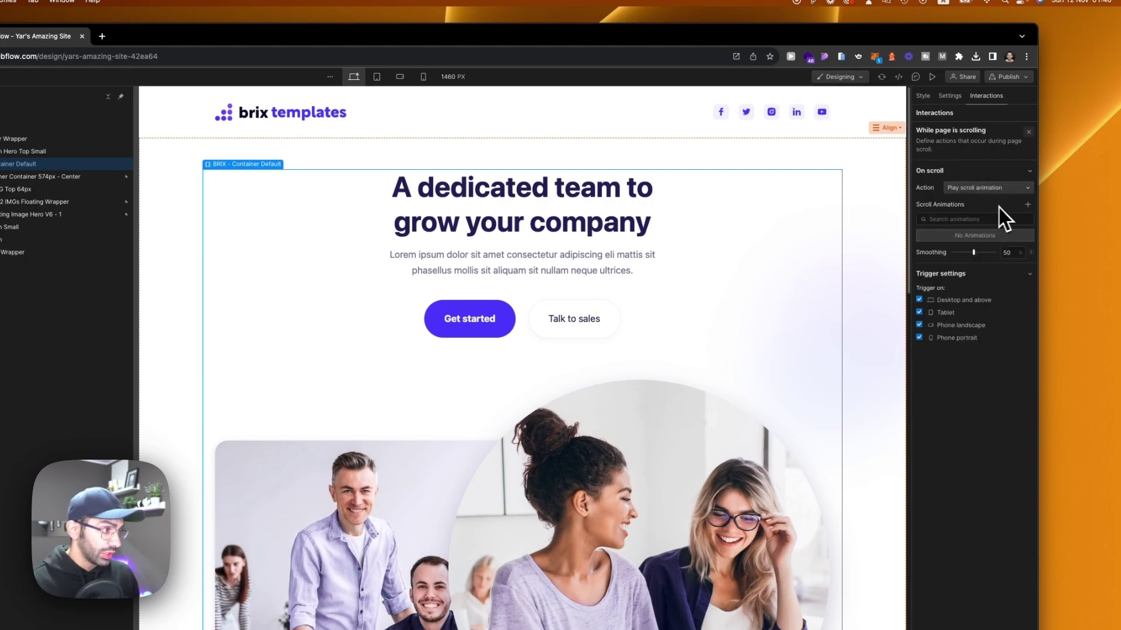
Create a new scroll animation named navbar-box-shadow for the page scroll trigger
click(1024, 201)
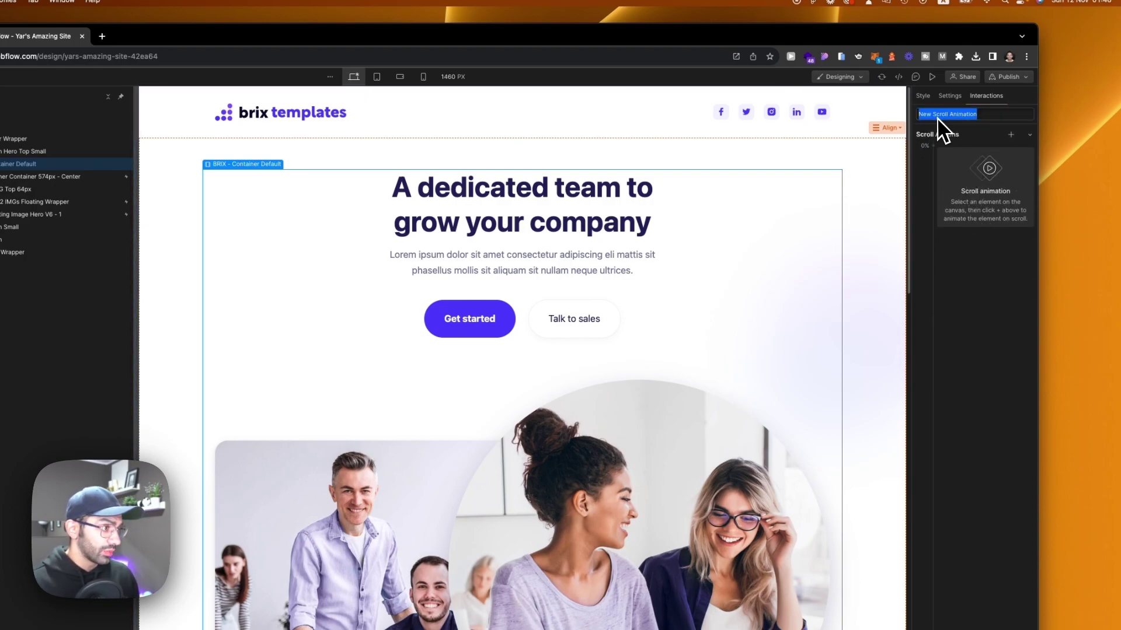
text(navbar-)
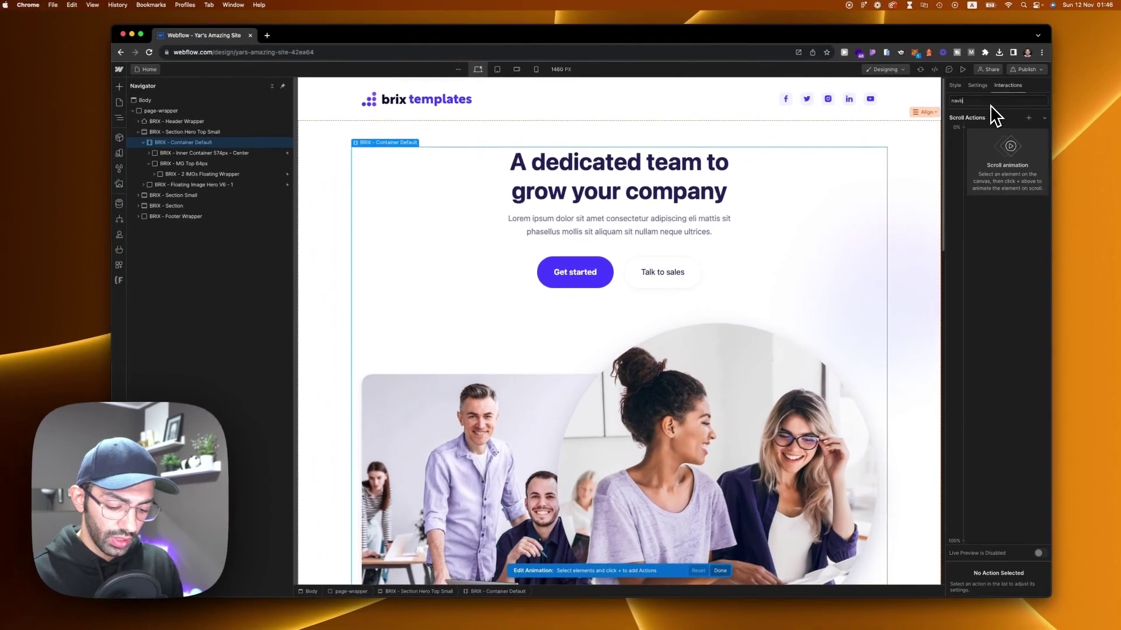
text(box-shadow)
key(Return)
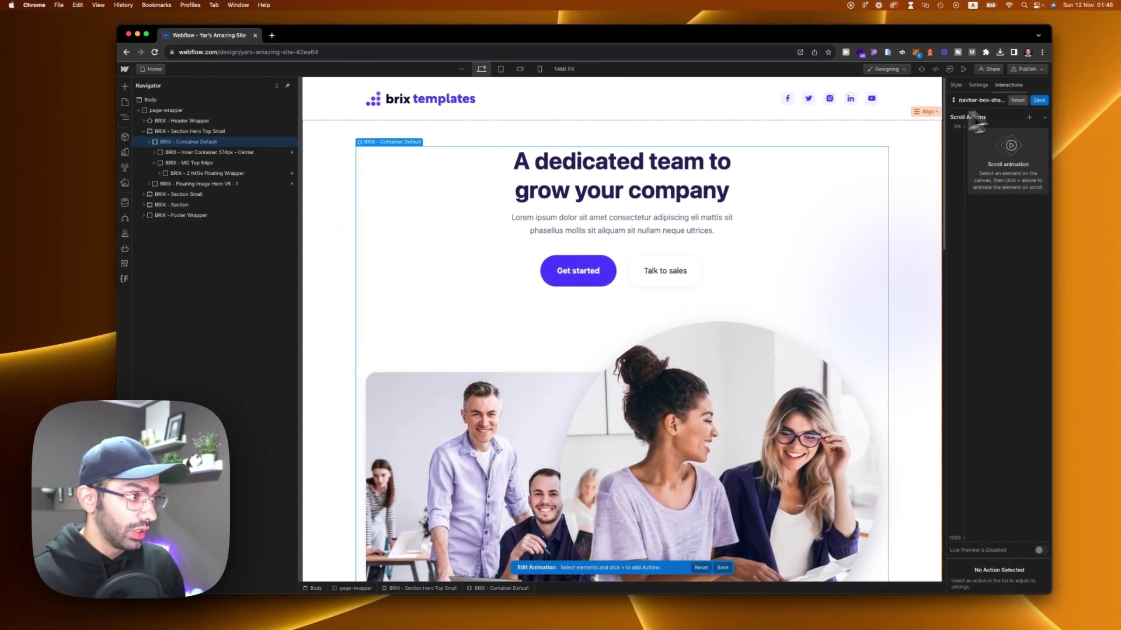
Add a Set variable value scroll action and choose the box-shadow/animation-nav variable for its 0% keyframe
click(1029, 118)
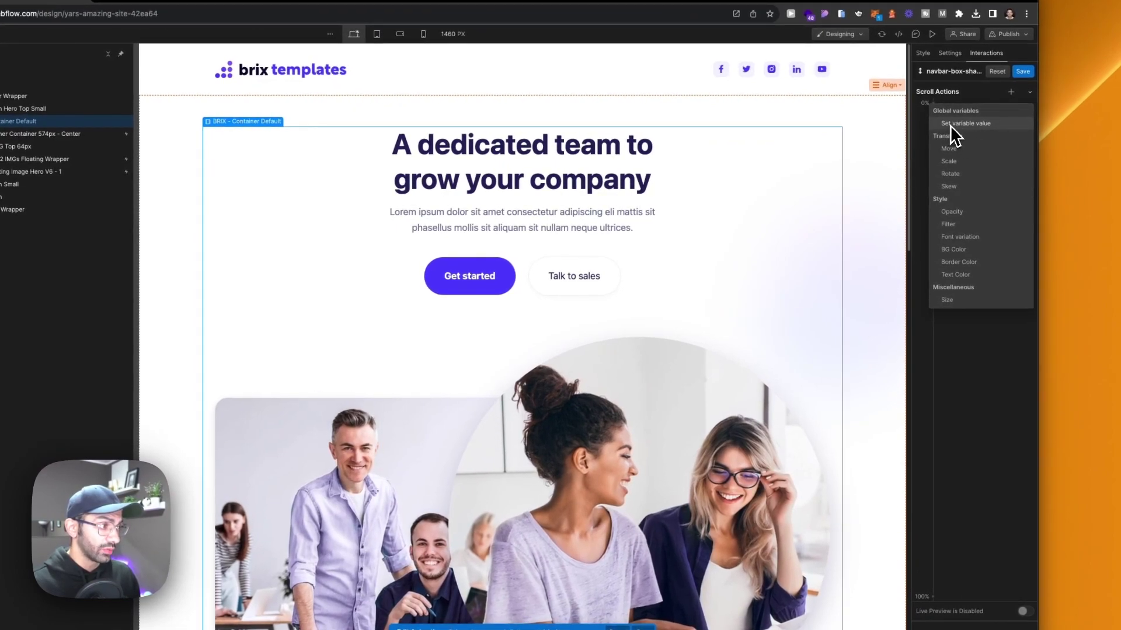
click(950, 125)
click(983, 592)
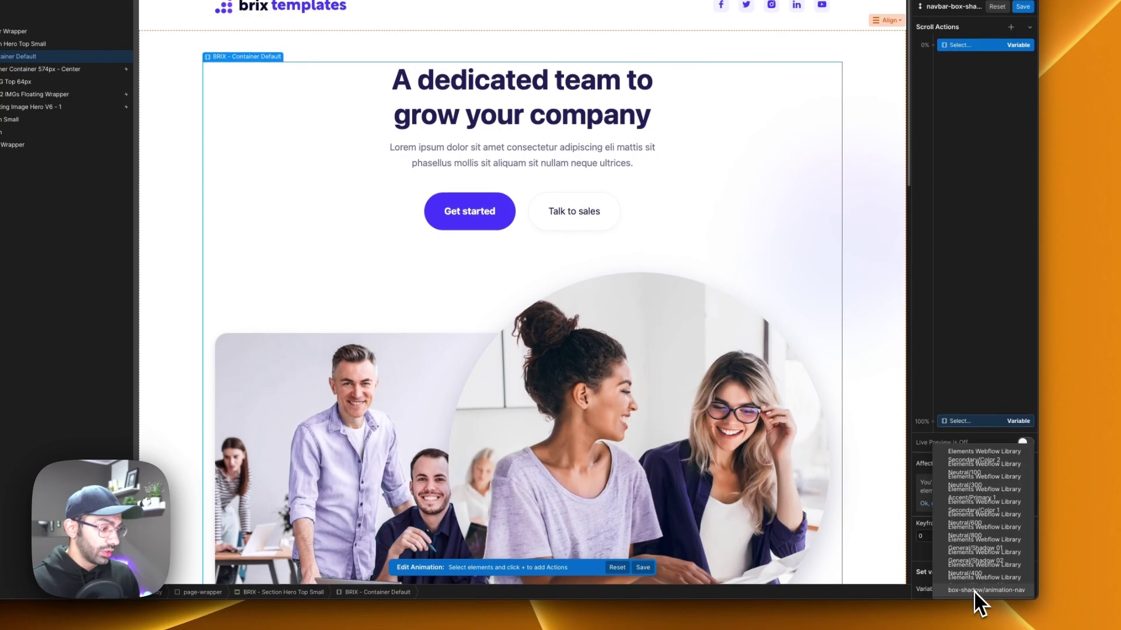
click(971, 590)
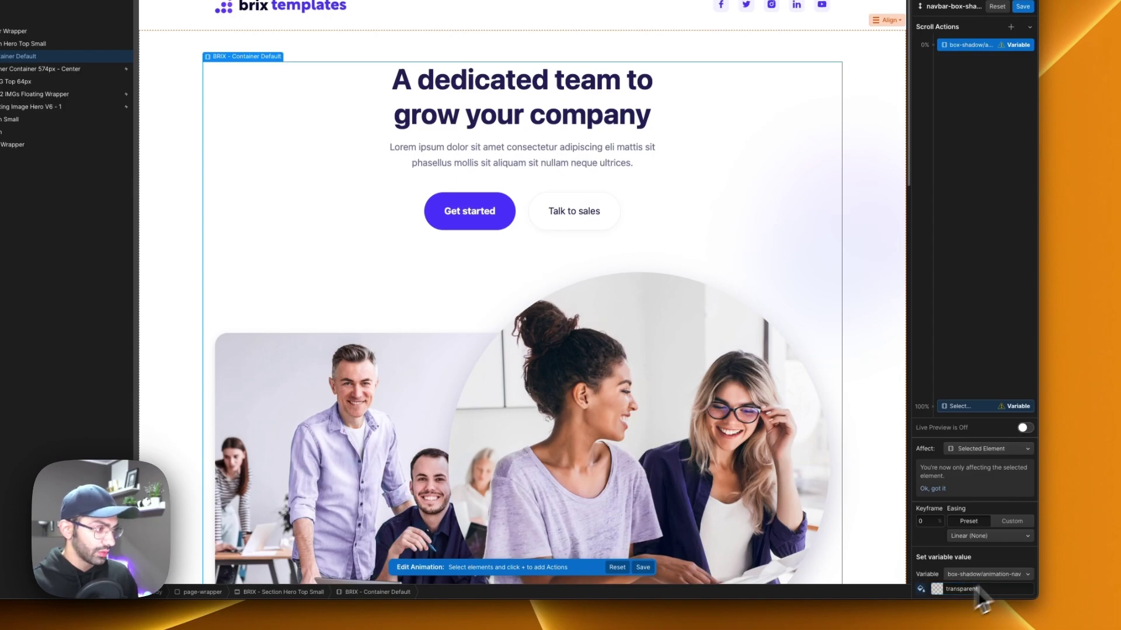
Move the end keyframe to 1% and assign the box-shadow/animation-nav variable to it
click(980, 406)
click(925, 522)
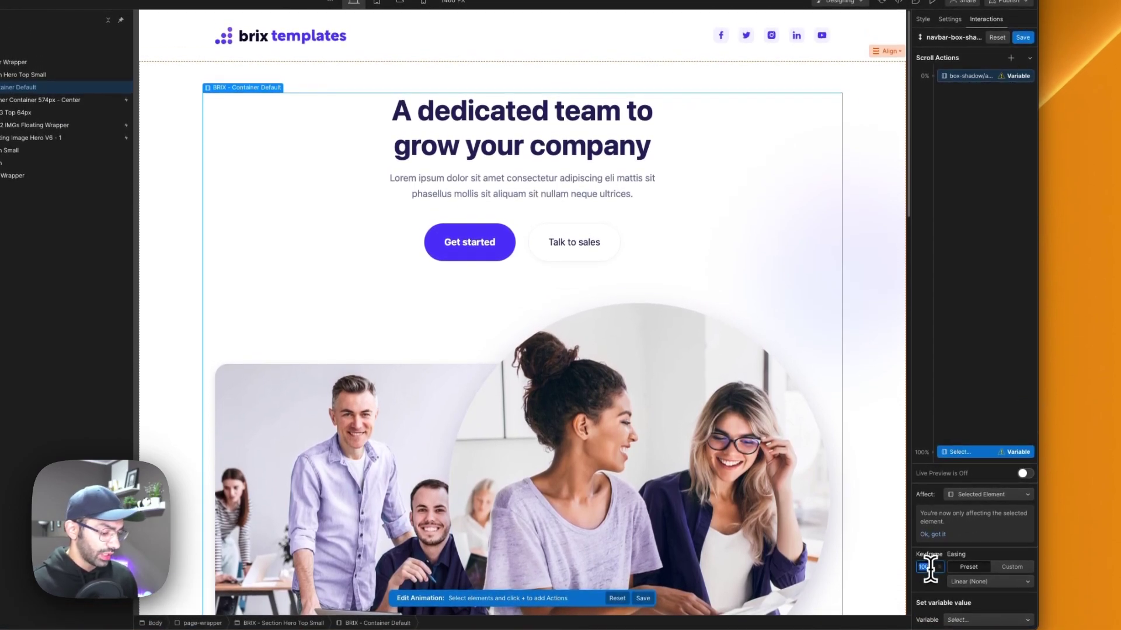
text(1)
key(Return)
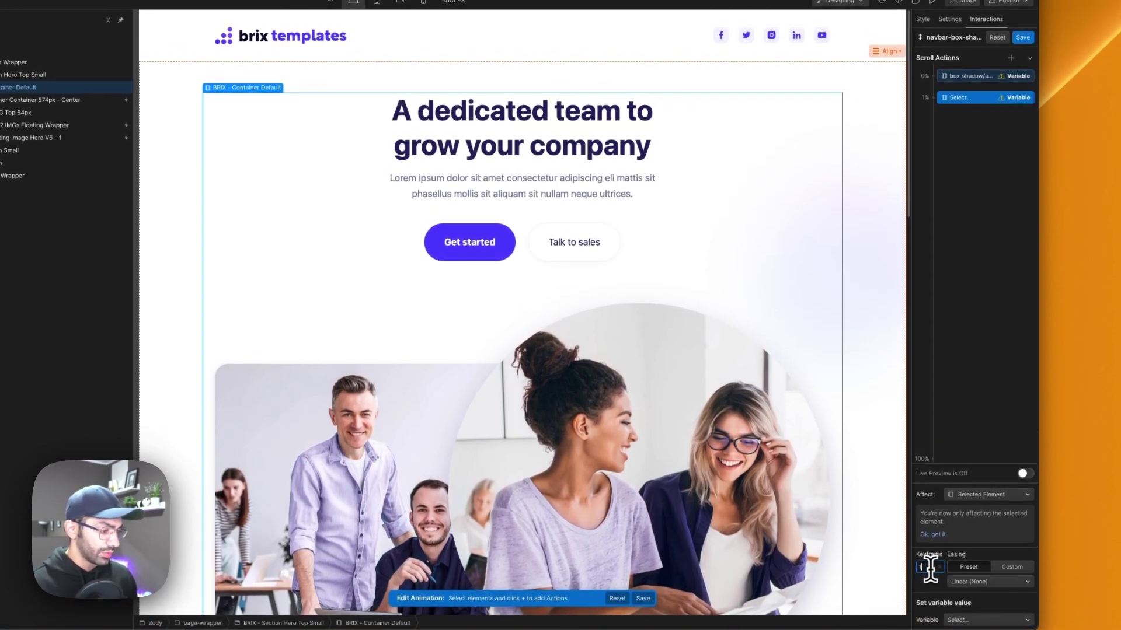
click(970, 621)
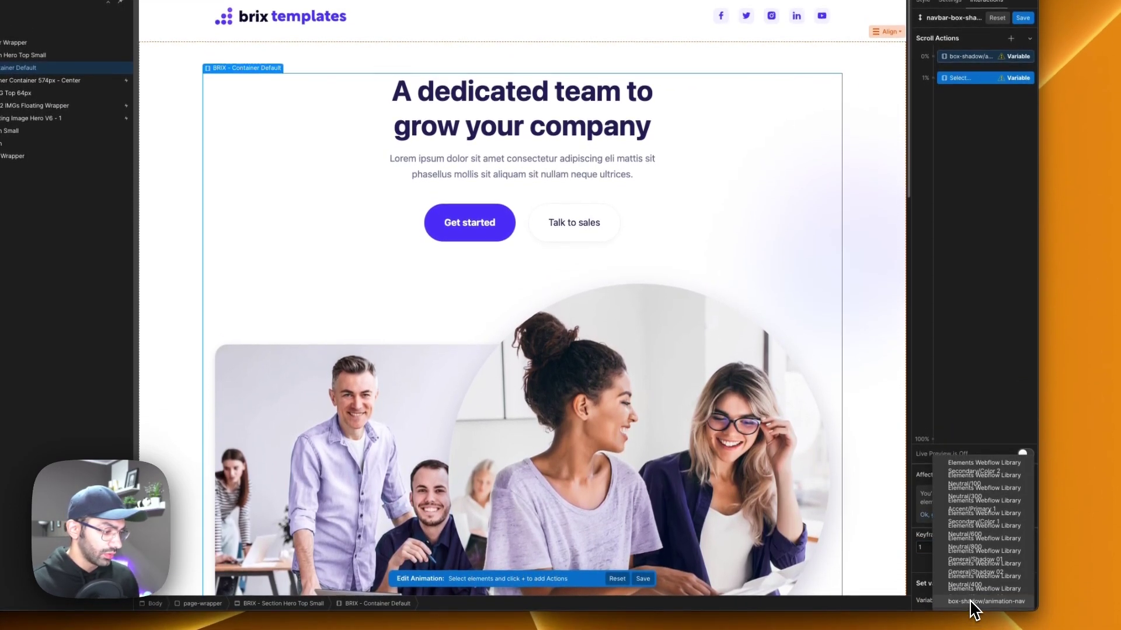
click(971, 602)
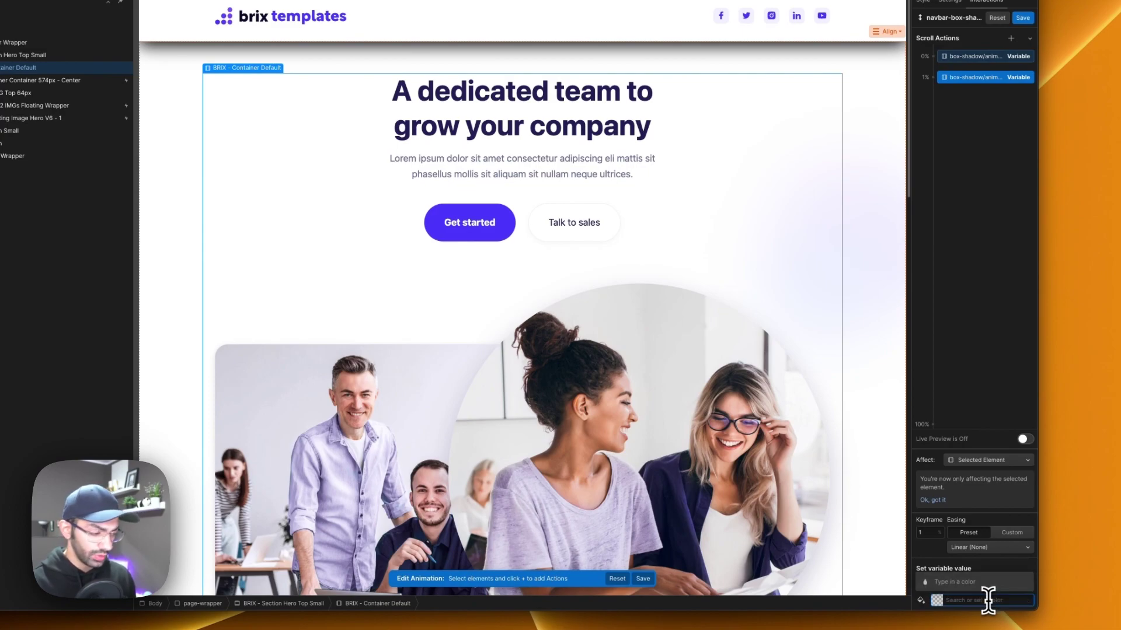
Set the variable's color at the 1% keyframe to black with 15% opacity
click(936, 600)
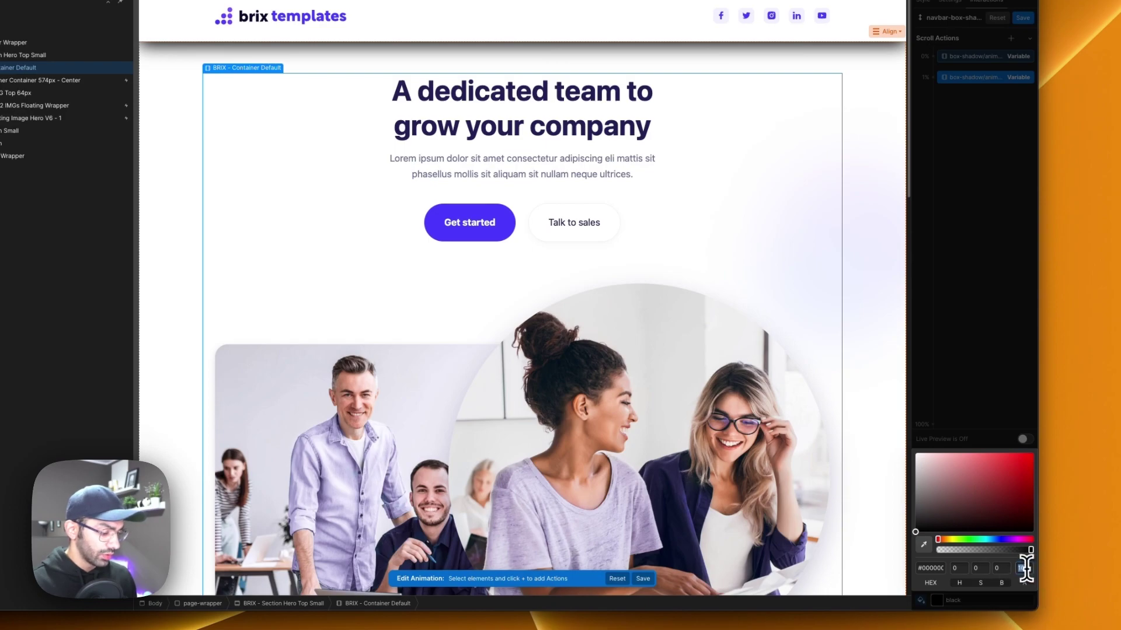
key(Return)
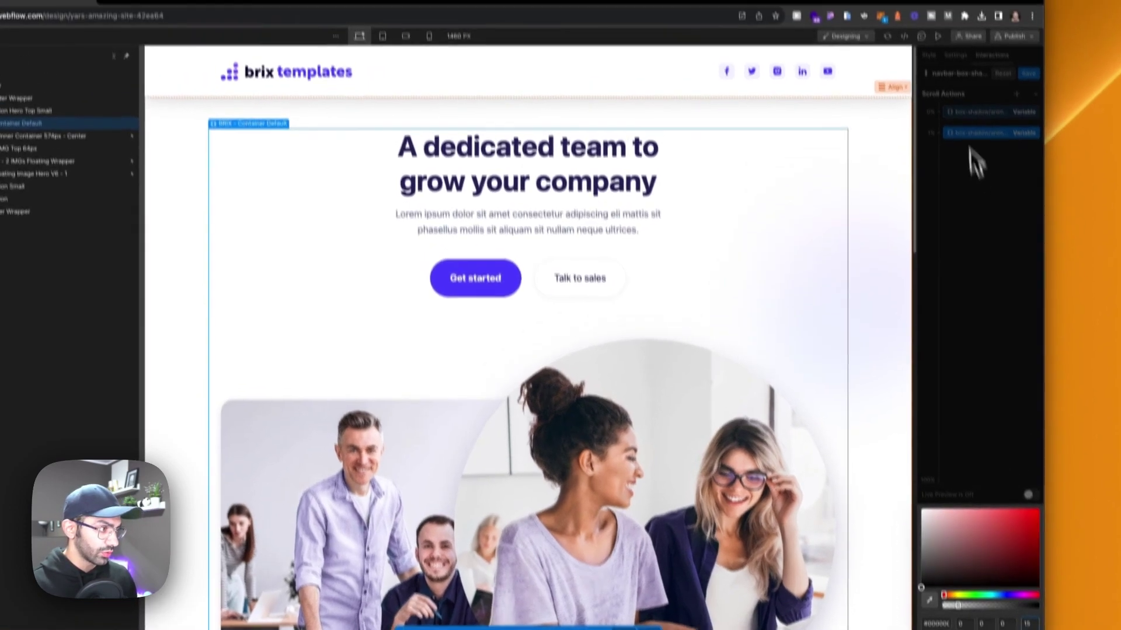
click(964, 91)
Preview the header's scroll-driven shadow, then save the navbar-box-shadow animation and return to the style settings
click(942, 78)
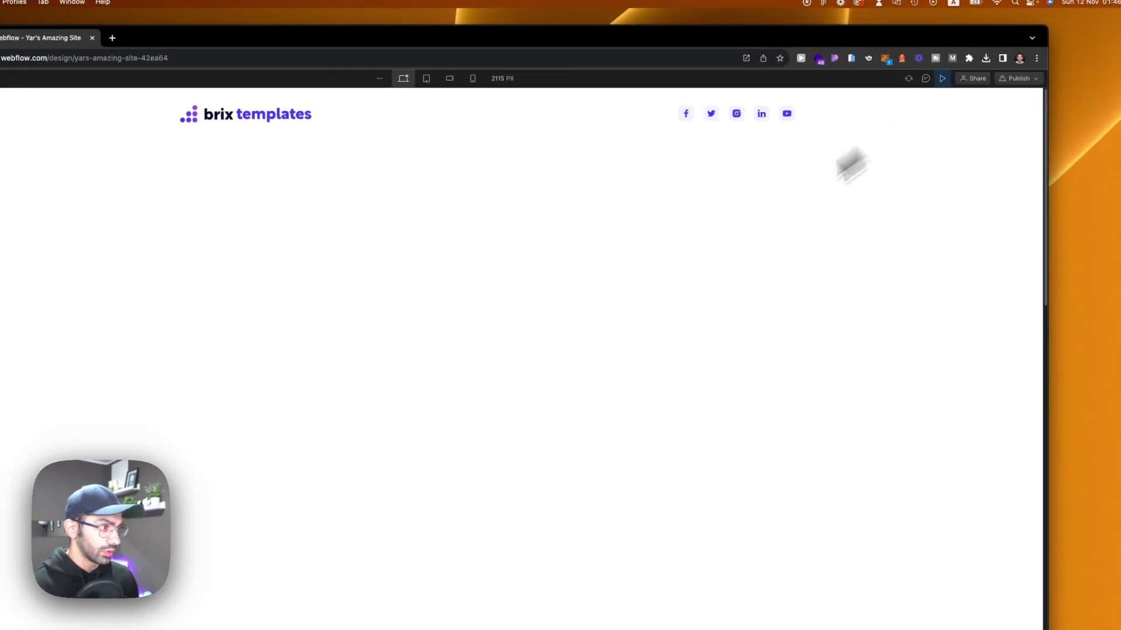
scroll(602, 334, down, 3)
scroll(601, 334, up, 3)
scroll(601, 333, down, 2)
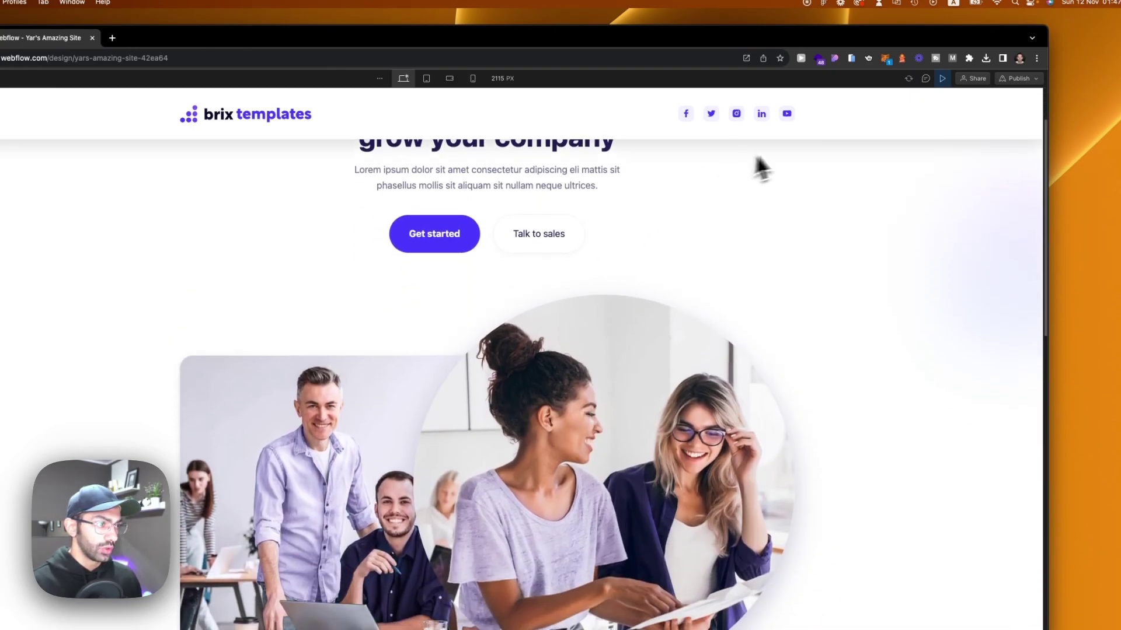
click(942, 78)
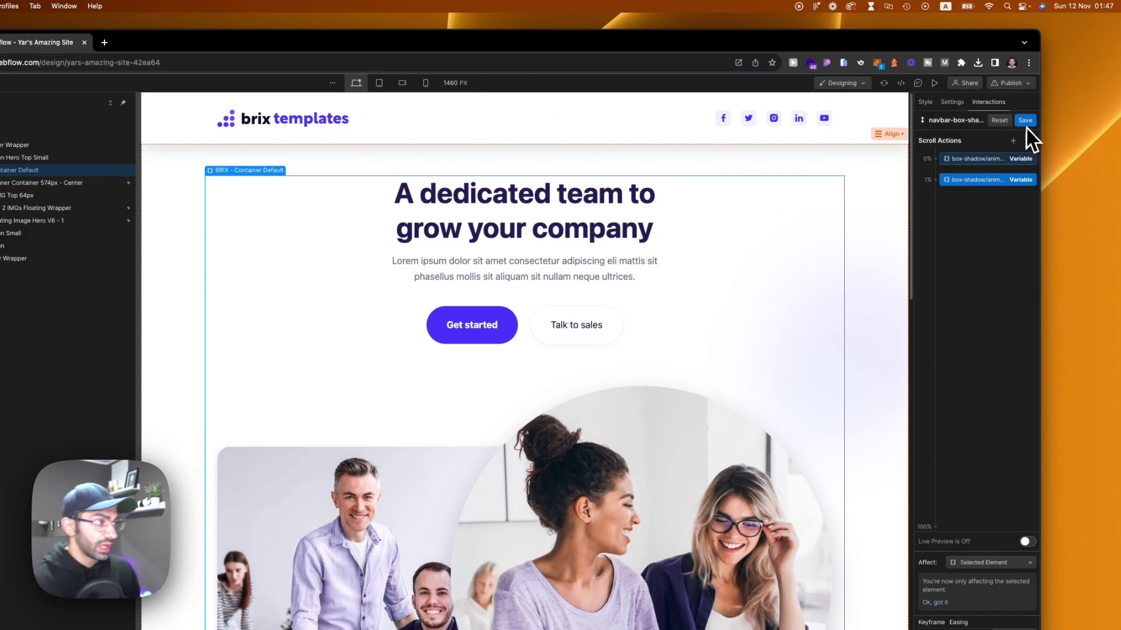
click(1025, 121)
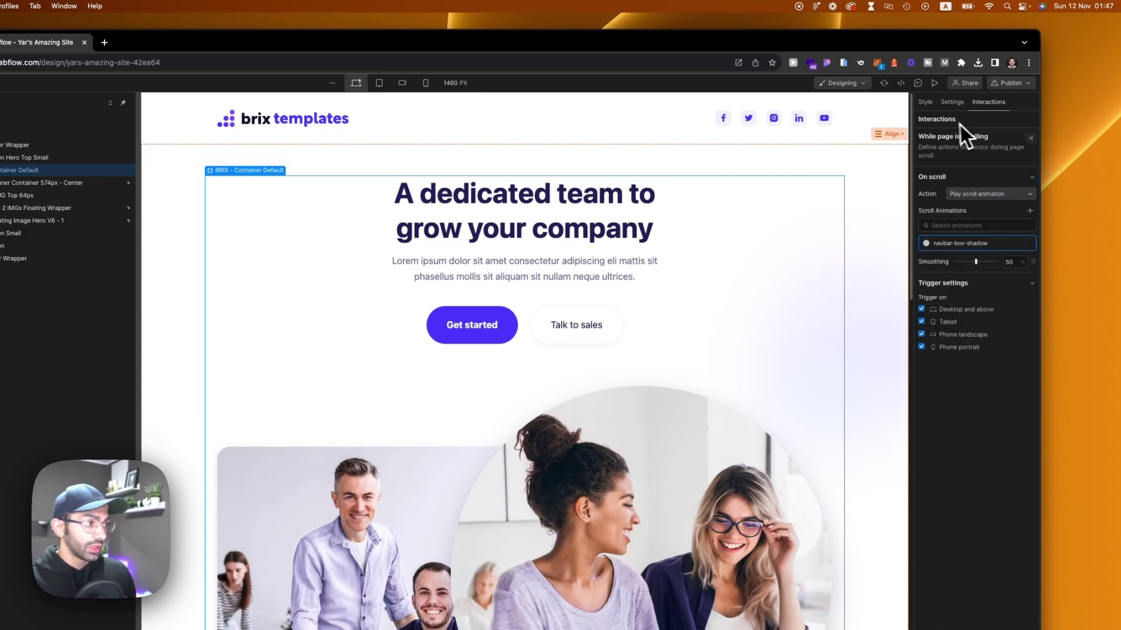
click(928, 103)
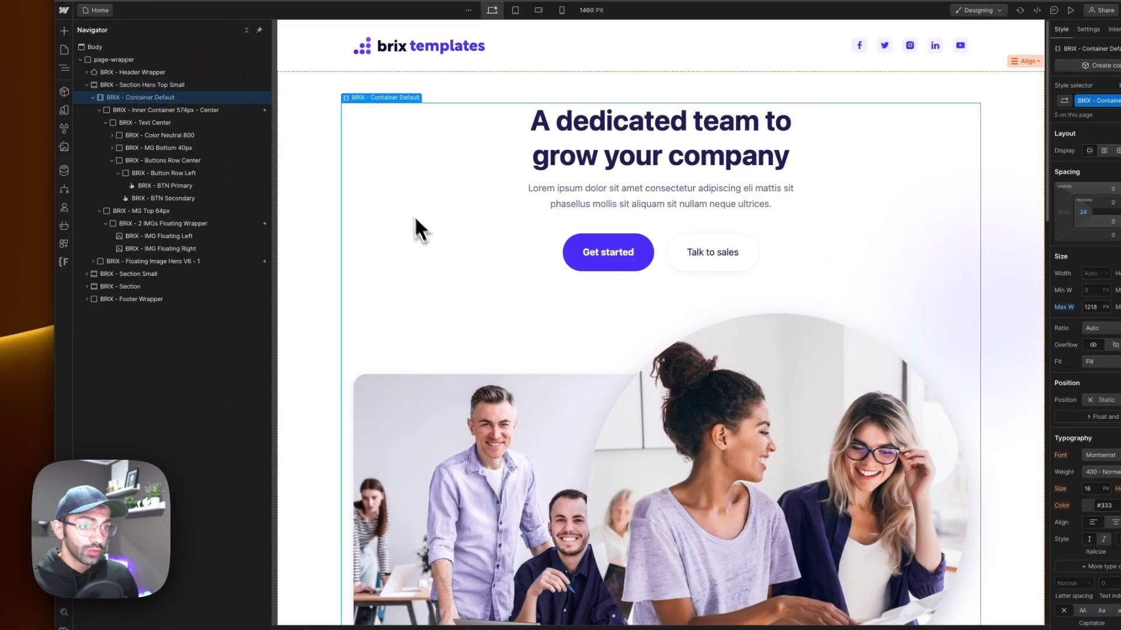
scroll(490, 431, down, 3)
click(708, 345)
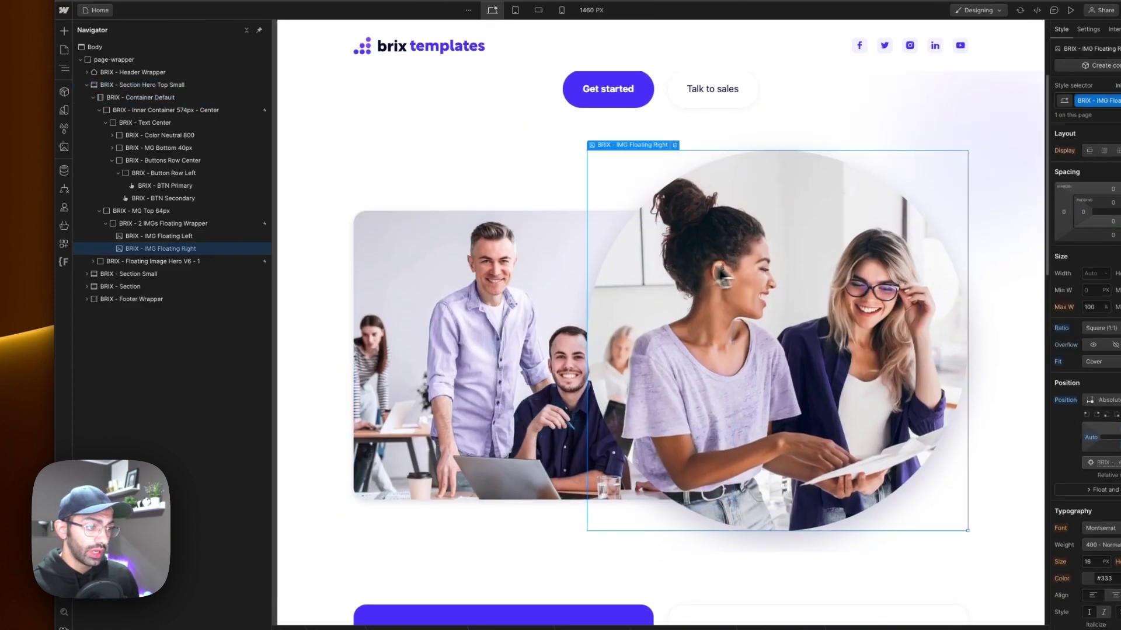
scroll(640, 336, up, 2)
click(607, 202)
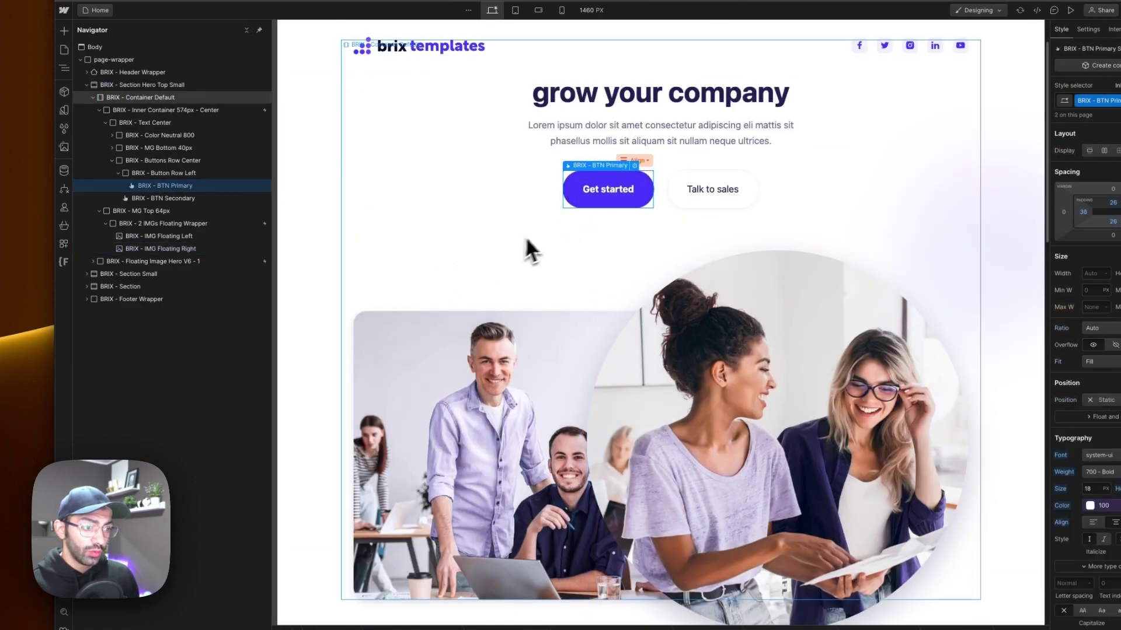
click(461, 390)
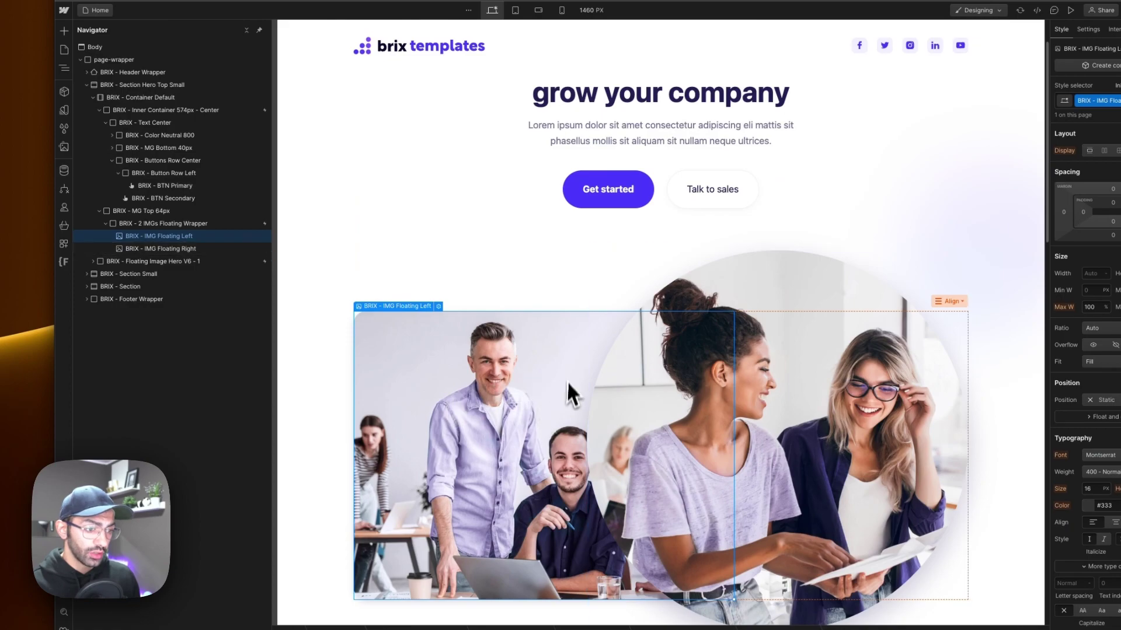
click(601, 194)
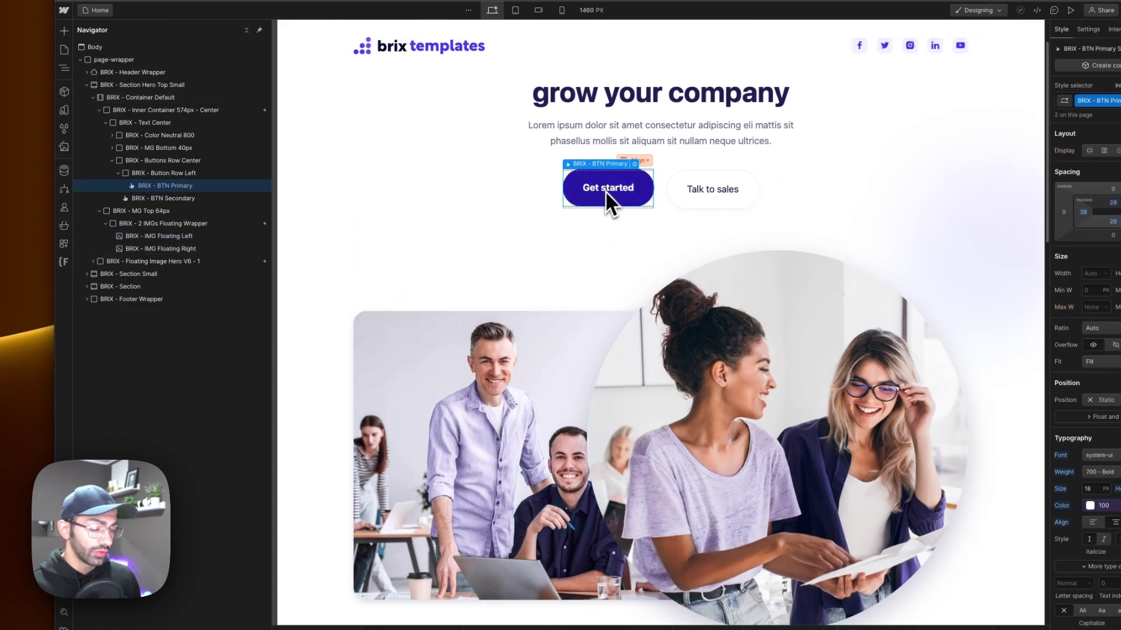
Set the left floating image's aspect ratio to Square (1:1) and its fit to Cover
click(158, 236)
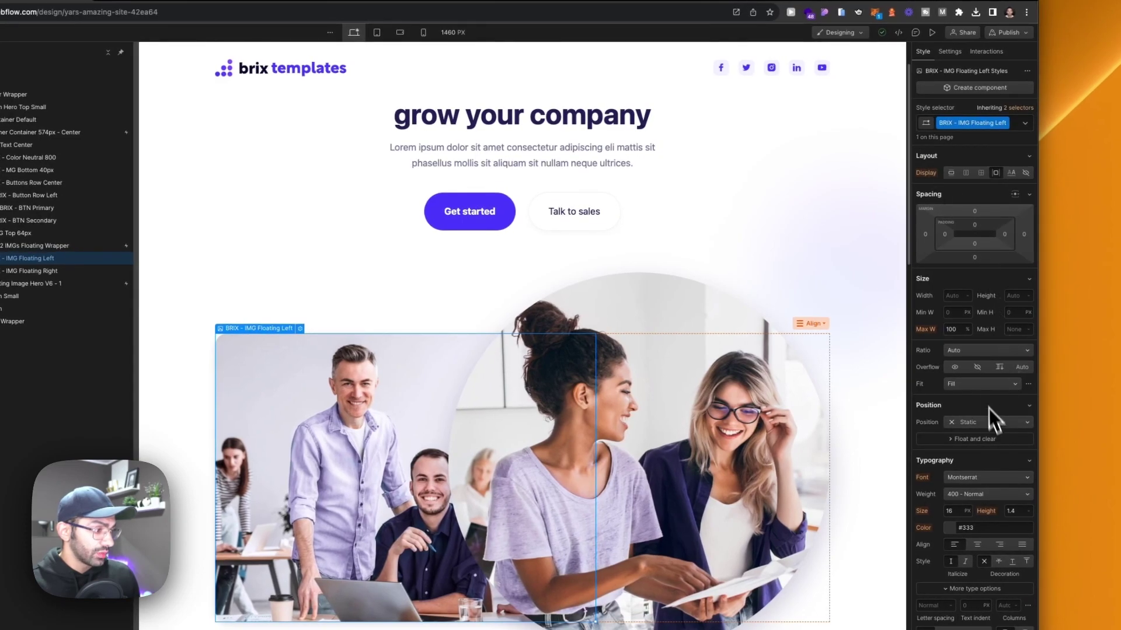
click(980, 353)
click(981, 438)
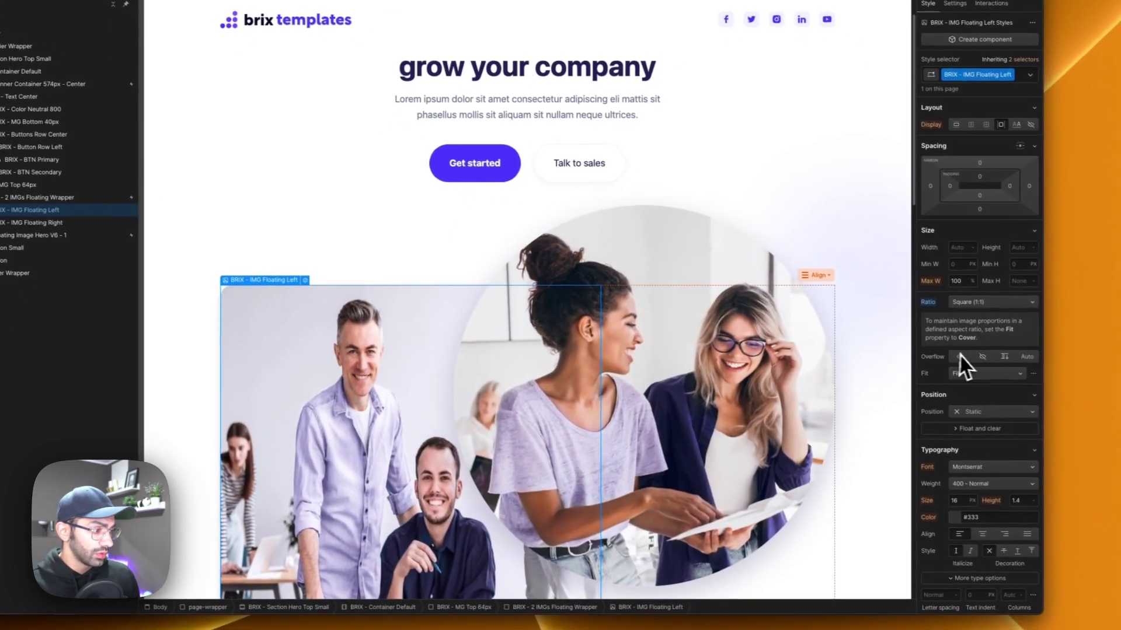
click(1000, 382)
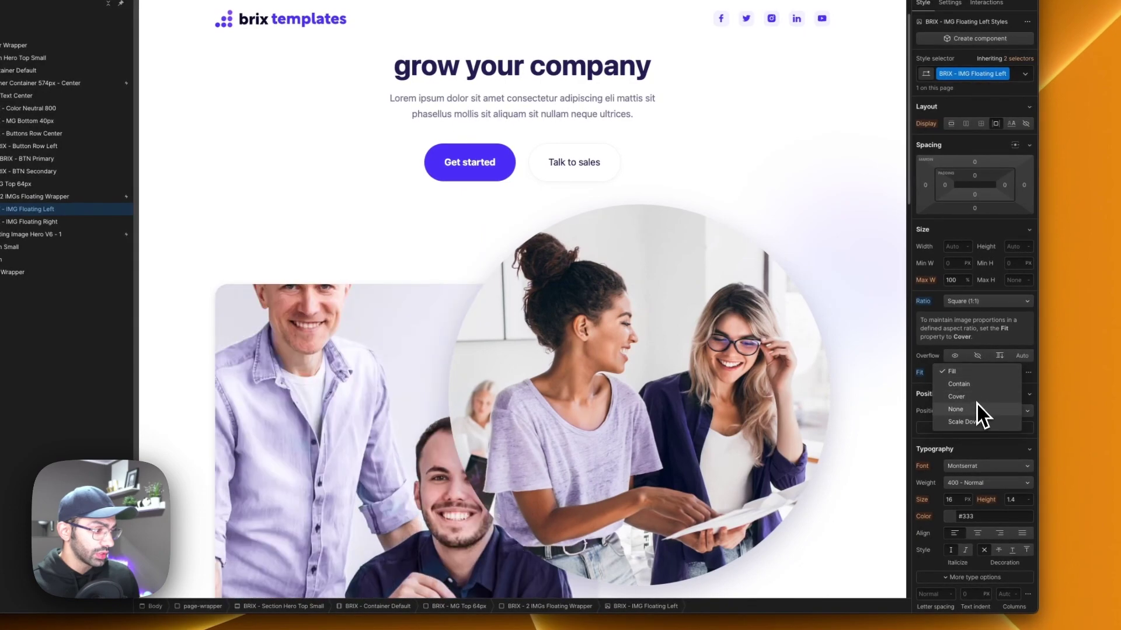
click(968, 398)
Try a border radius of 27 rem on the left floating image
scroll(822, 412, down, 5)
scroll(681, 359, up, 2)
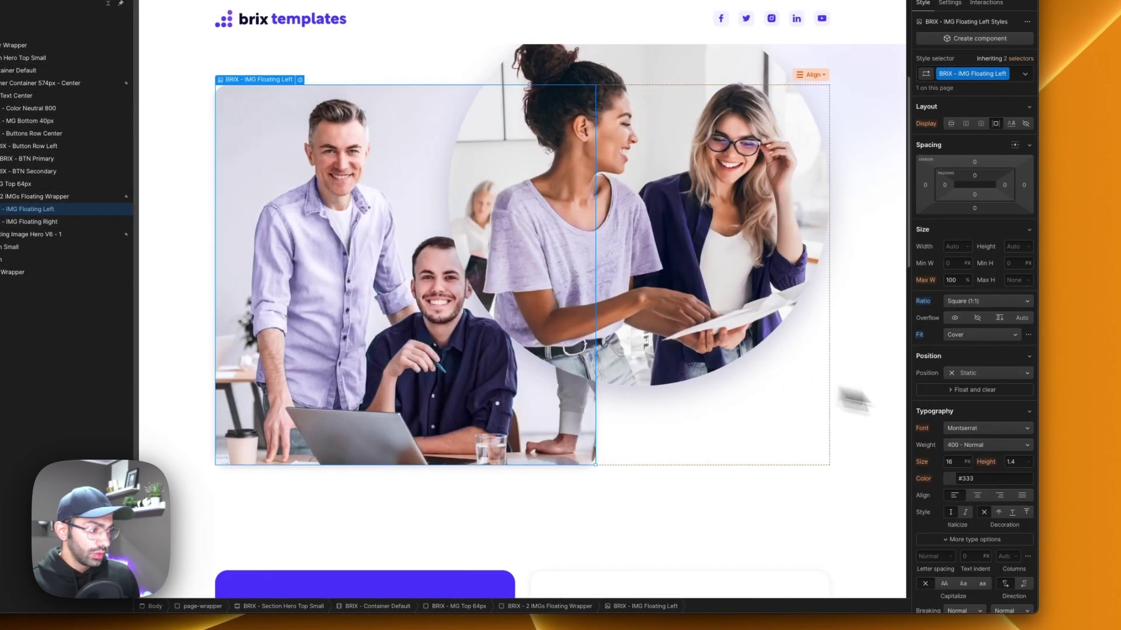
scroll(1005, 437, down, 6)
scroll(998, 456, down, 3)
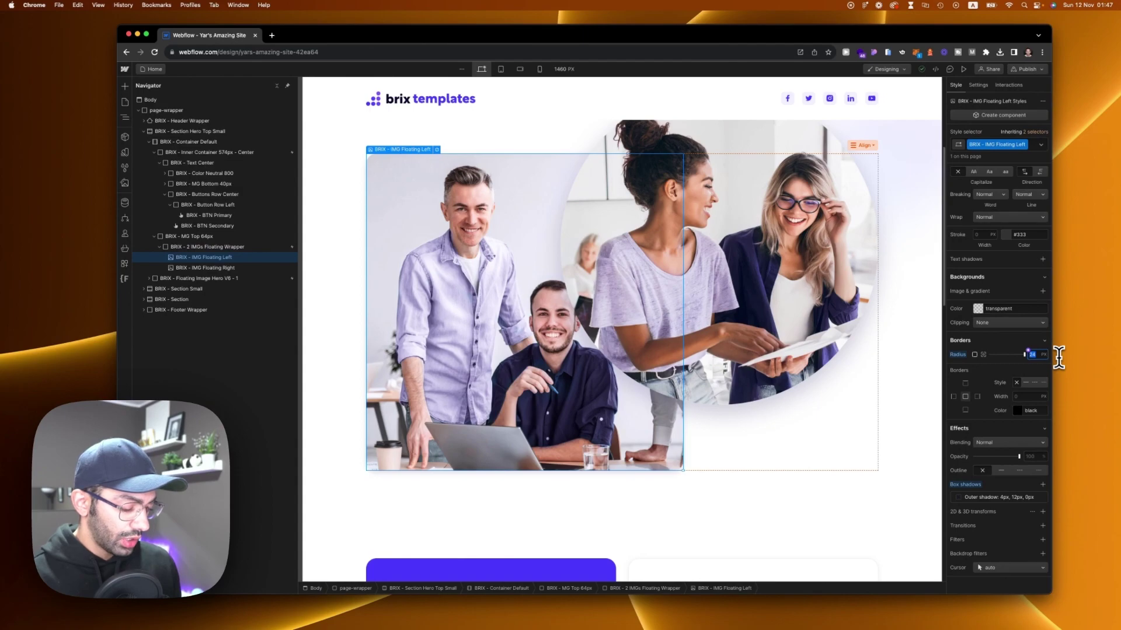
key(Return)
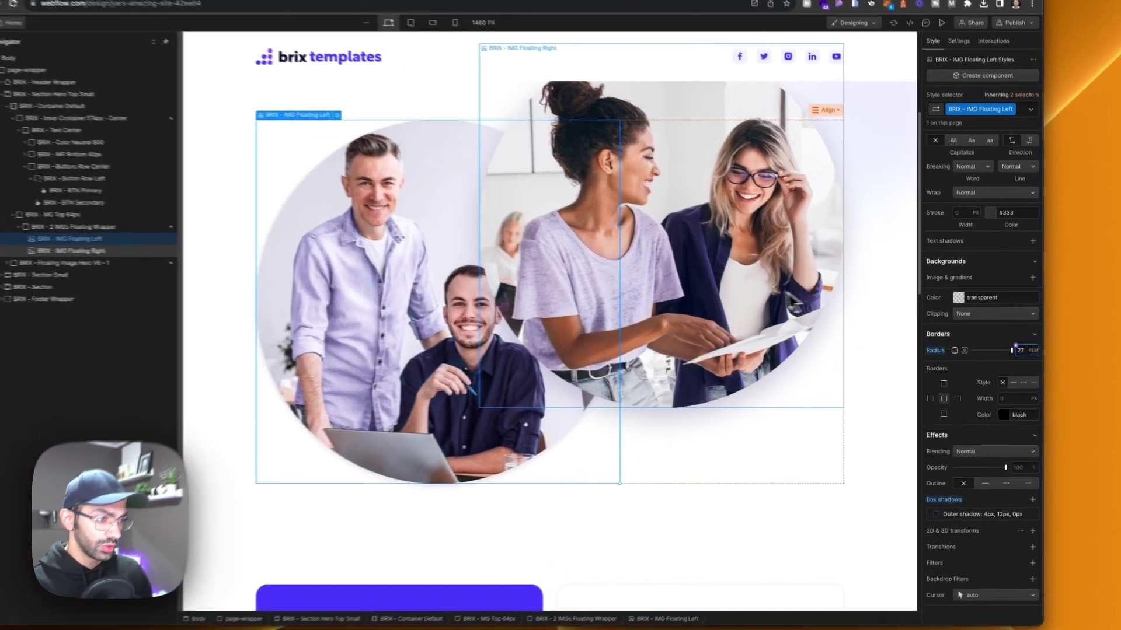
Compare with the right floating image, then reduce the left image's border radius so it has only slightly rounded corners
click(803, 306)
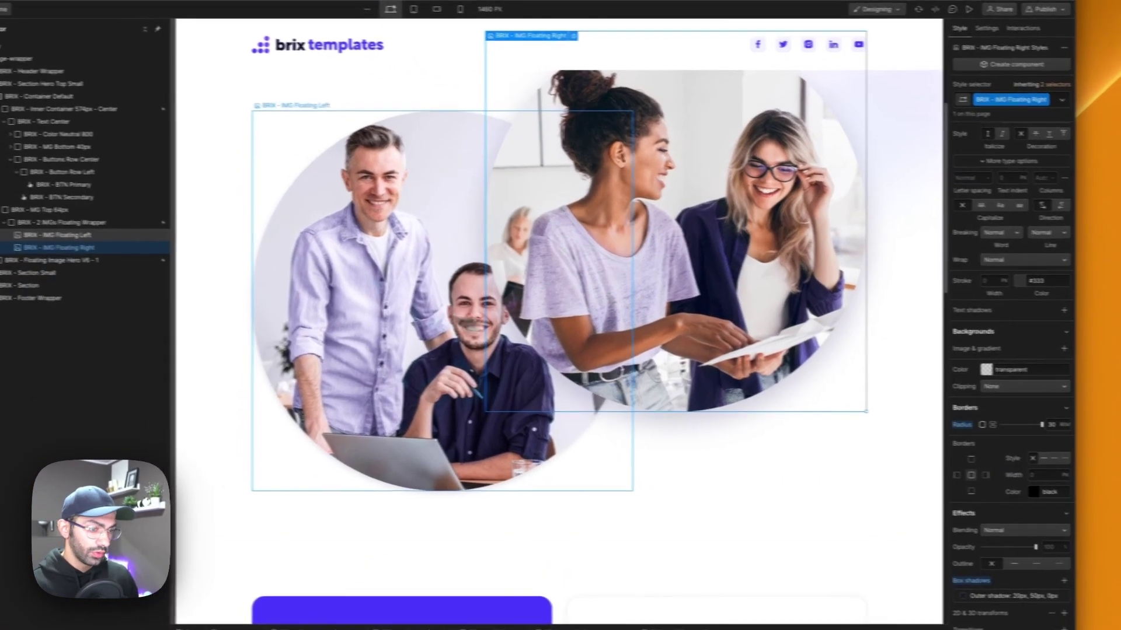
click(467, 325)
click(1054, 354)
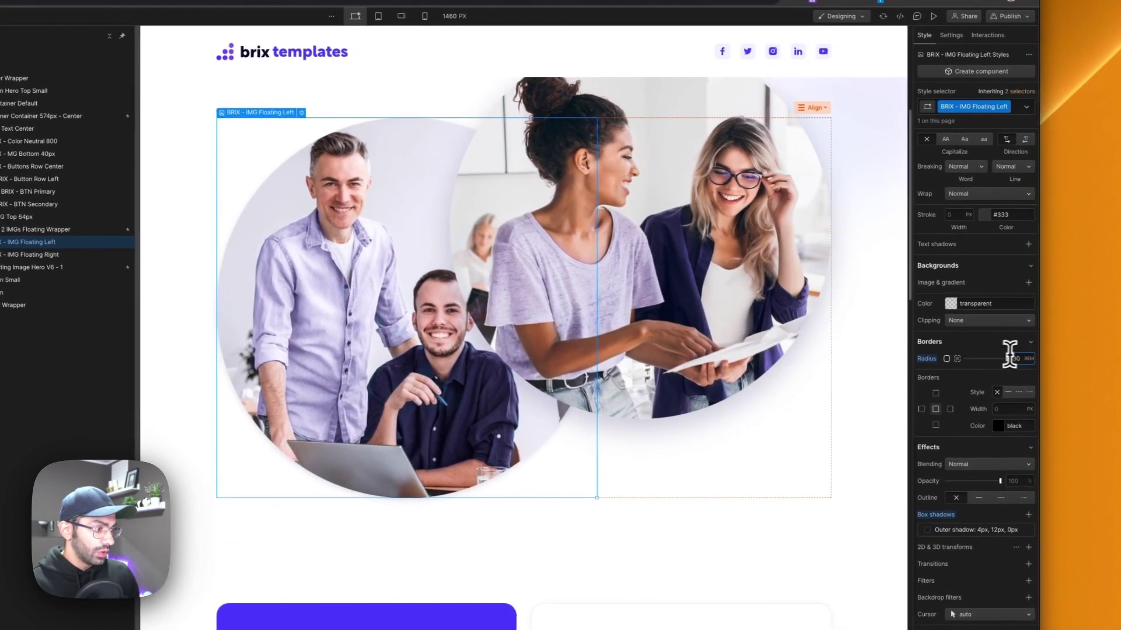
text(1)
key(Return)
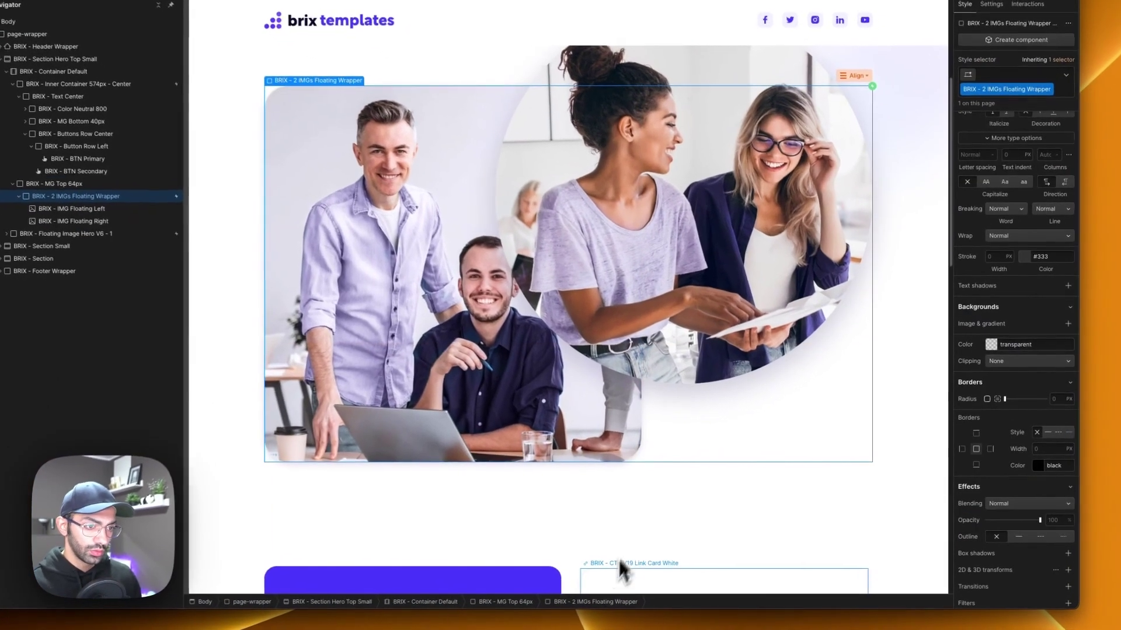
click(664, 558)
click(481, 418)
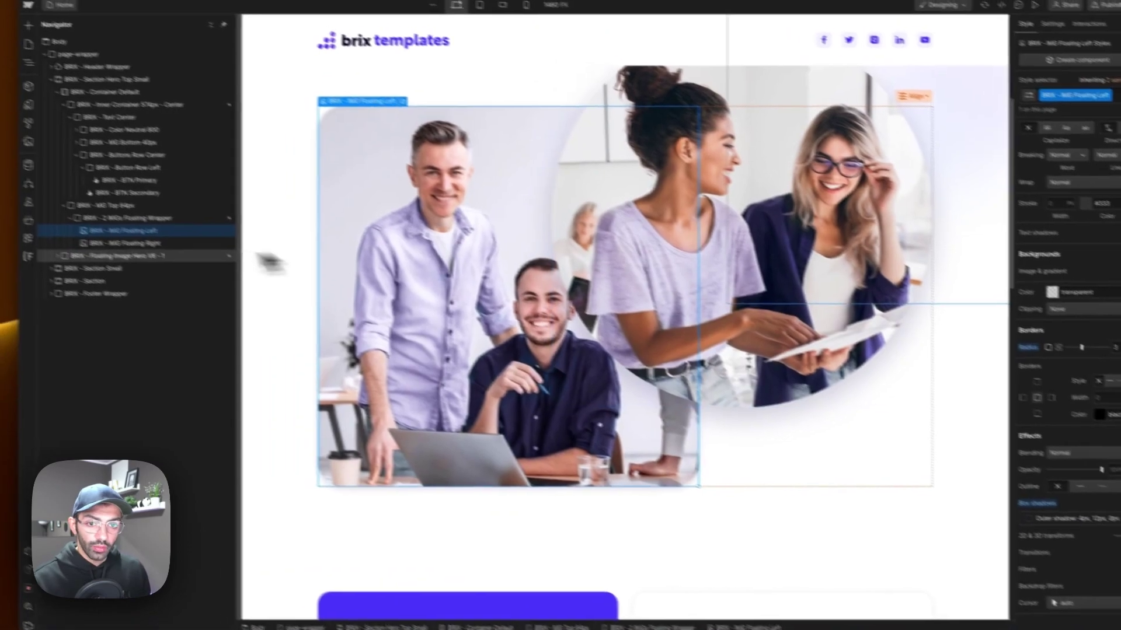
Select the Get started button, briefly preview the page, and return to the design view
scroll(346, 260, up, 4)
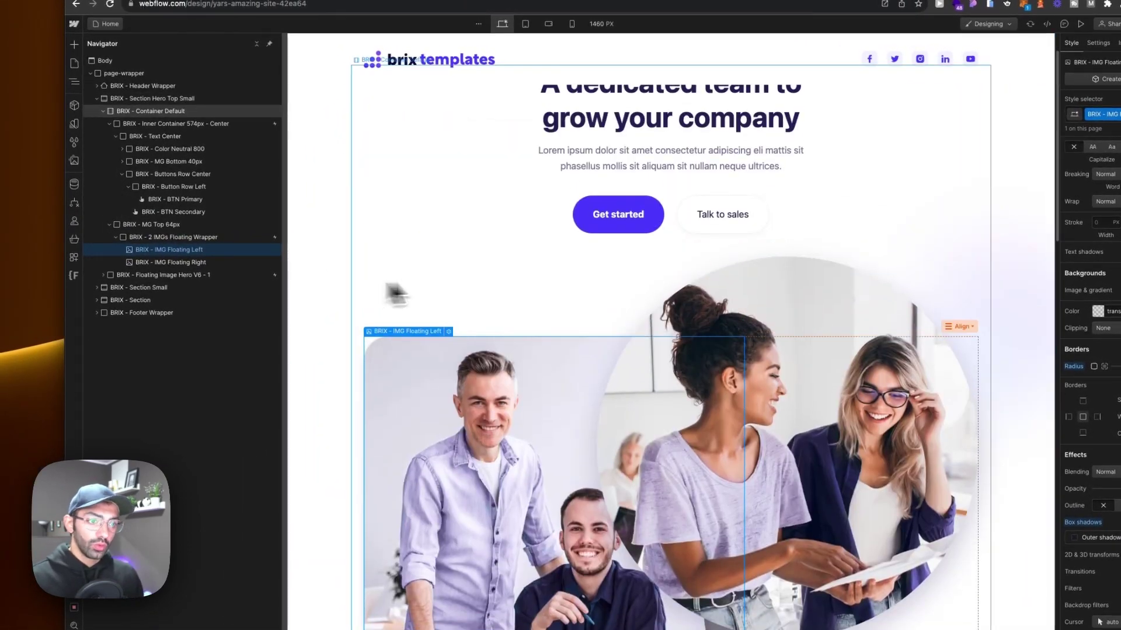
click(604, 222)
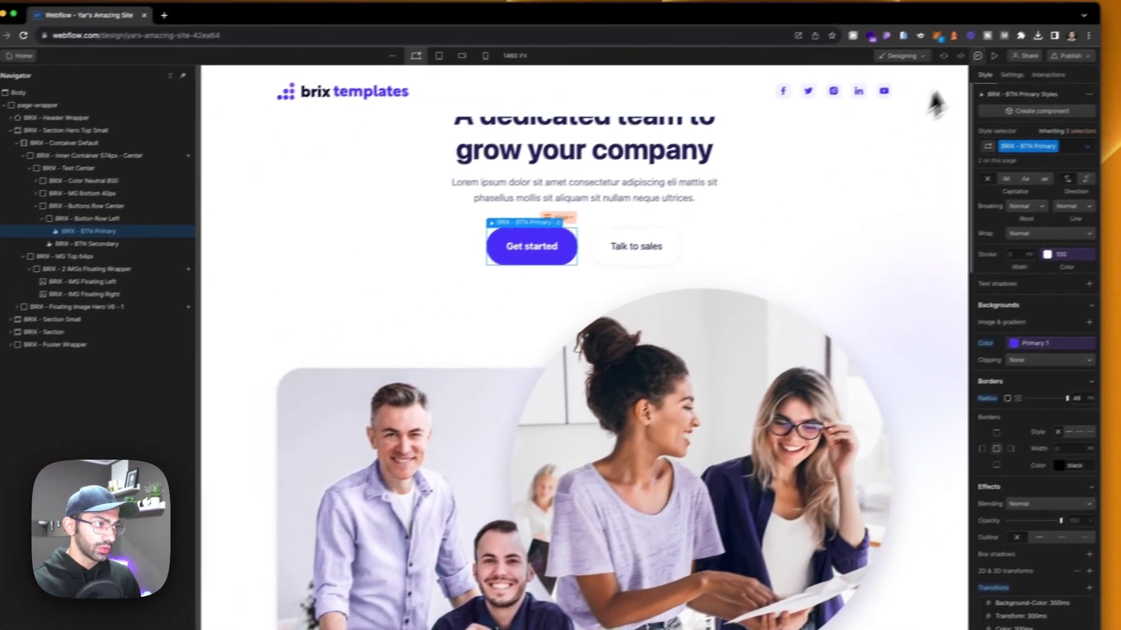
click(1081, 23)
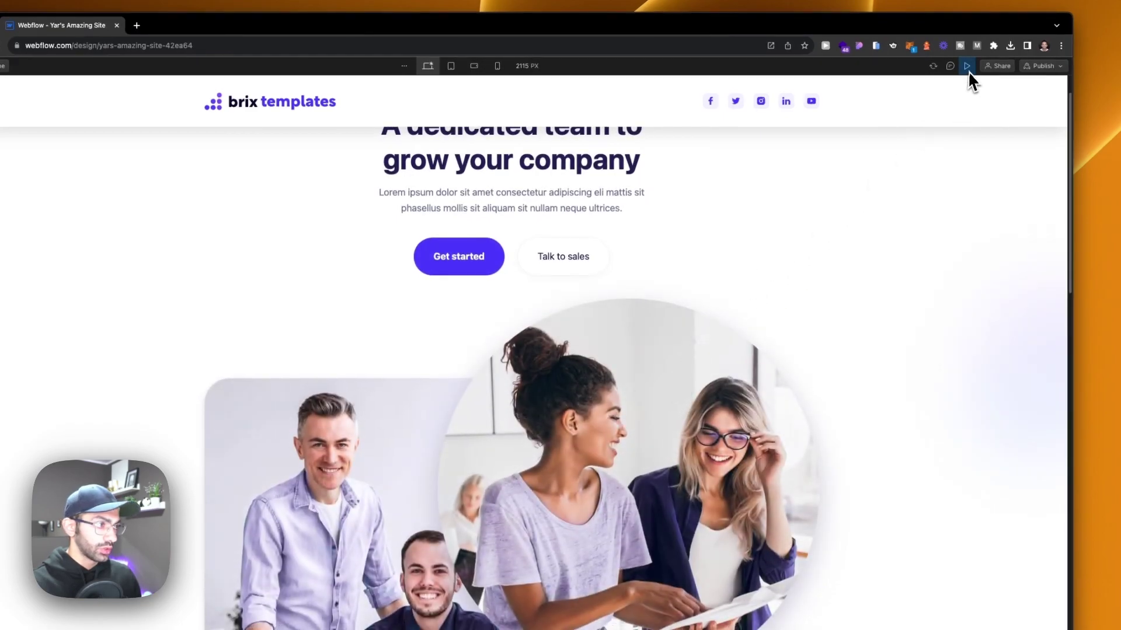
click(968, 65)
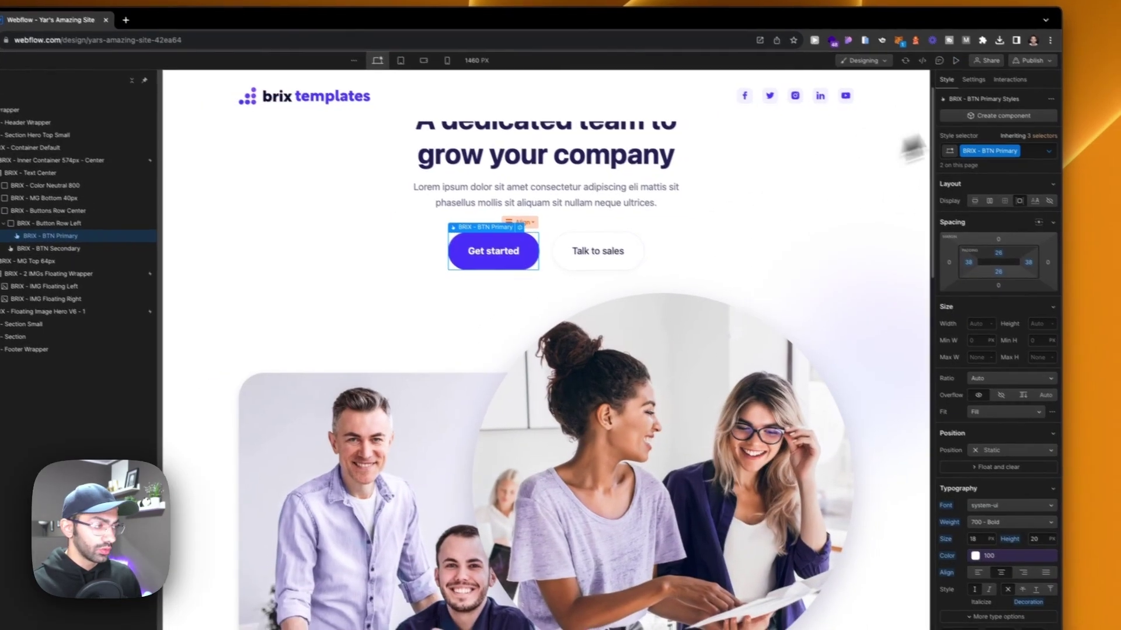
Add a mouse hover element trigger to the Get started button
click(1012, 90)
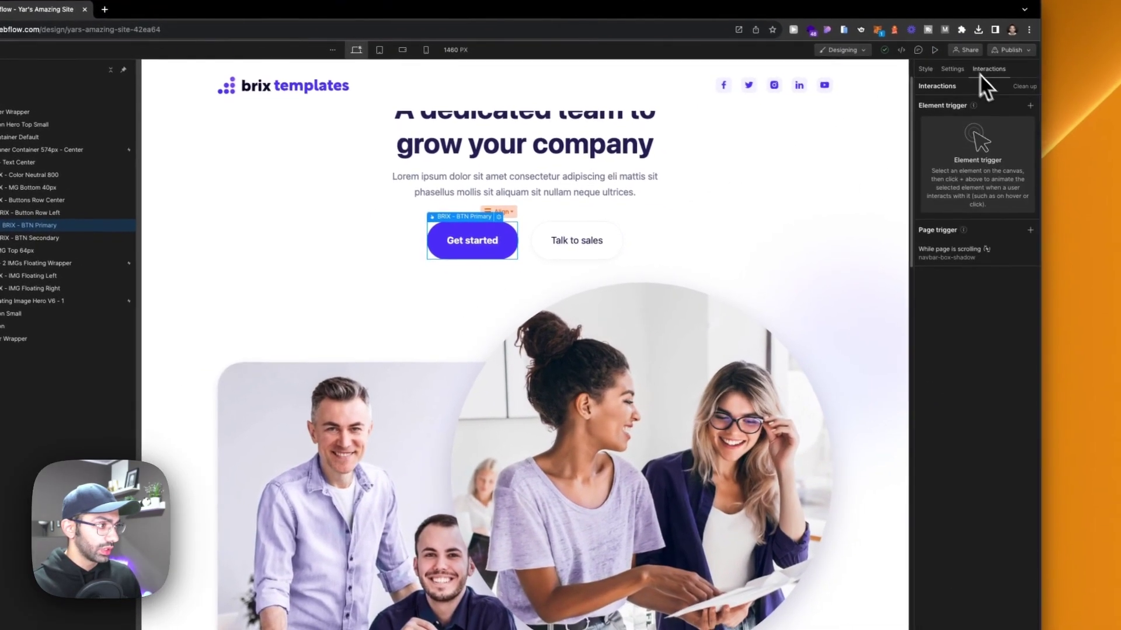
click(1029, 105)
click(967, 154)
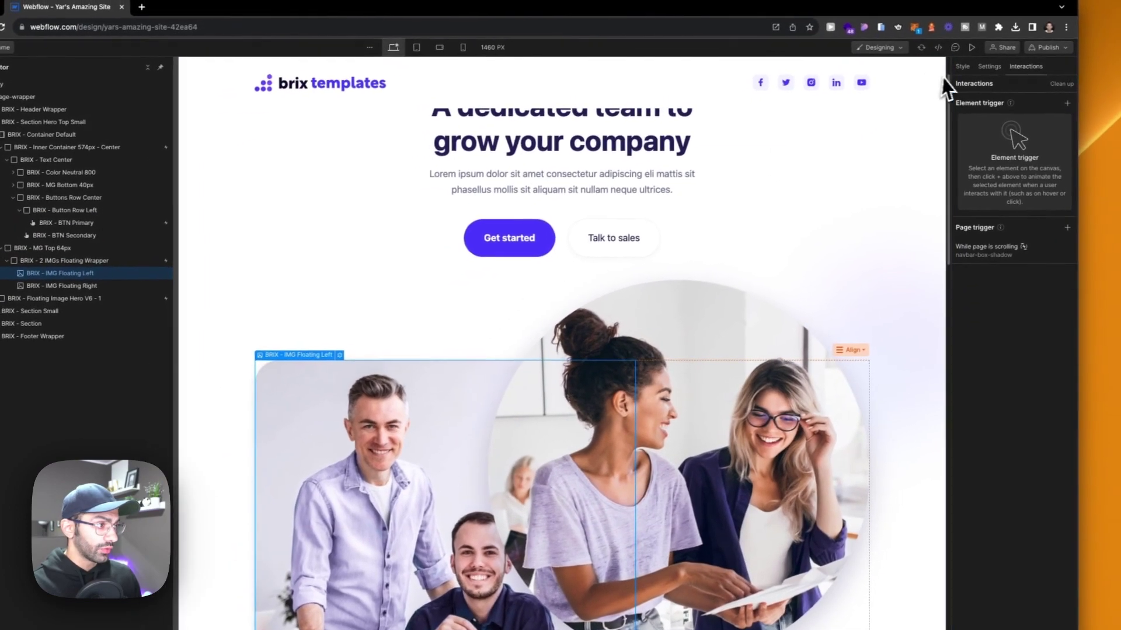
Create a variable named border-radius/hero-image from the left floating image's border radius of 3 rem
click(922, 68)
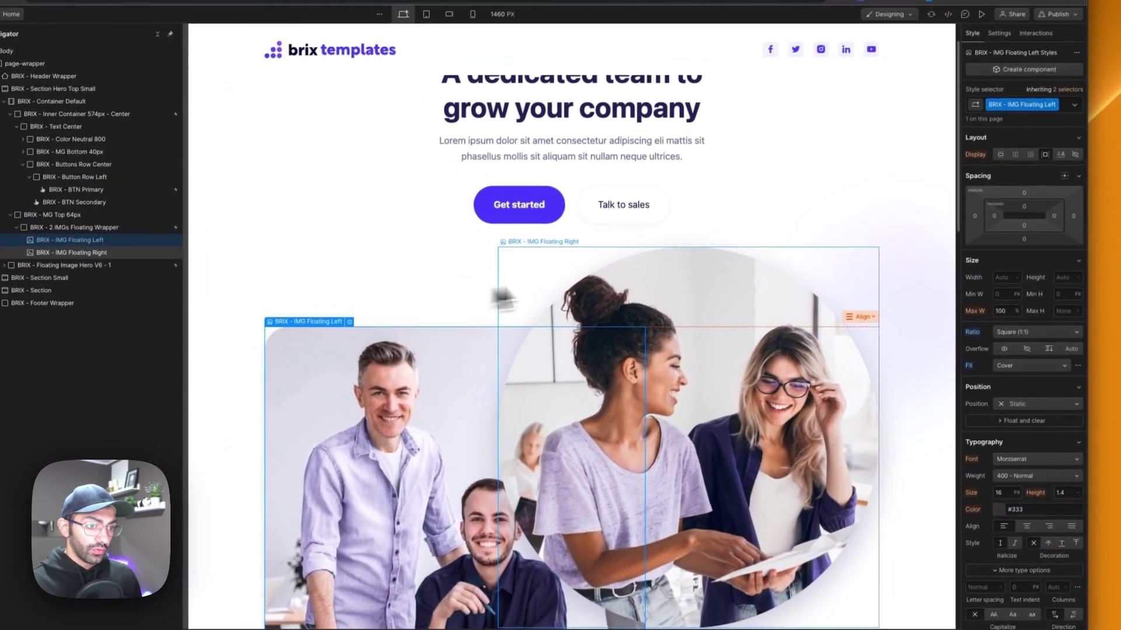
scroll(514, 292, down, 7)
scroll(1011, 472, down, 6)
scroll(526, 387, up, 7)
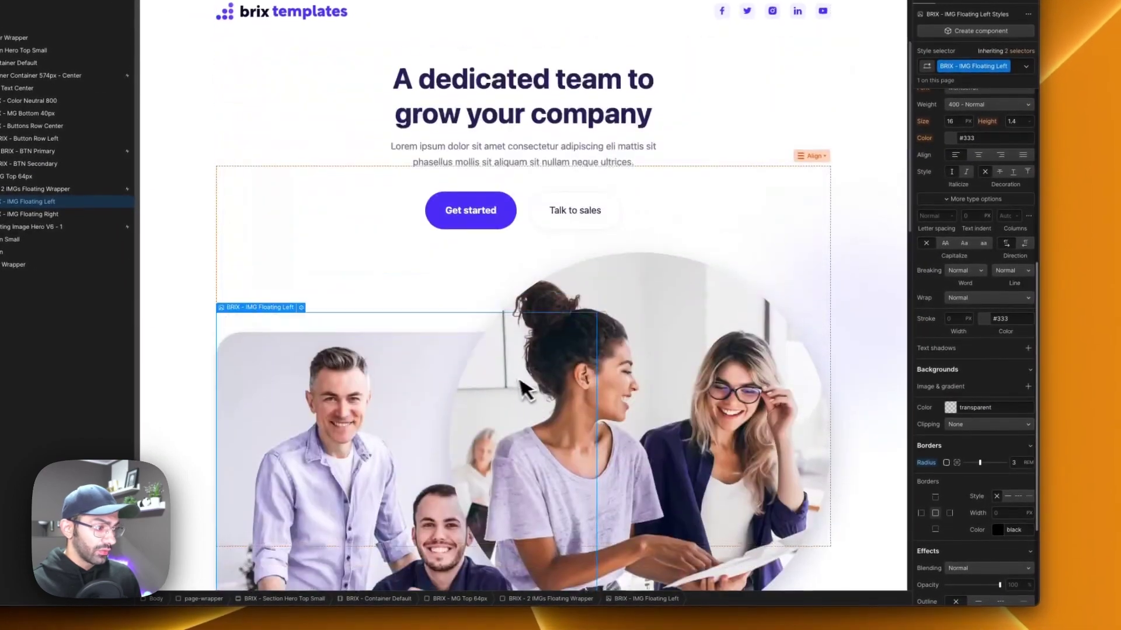
scroll(945, 426, down, 3)
scroll(683, 452, down, 3)
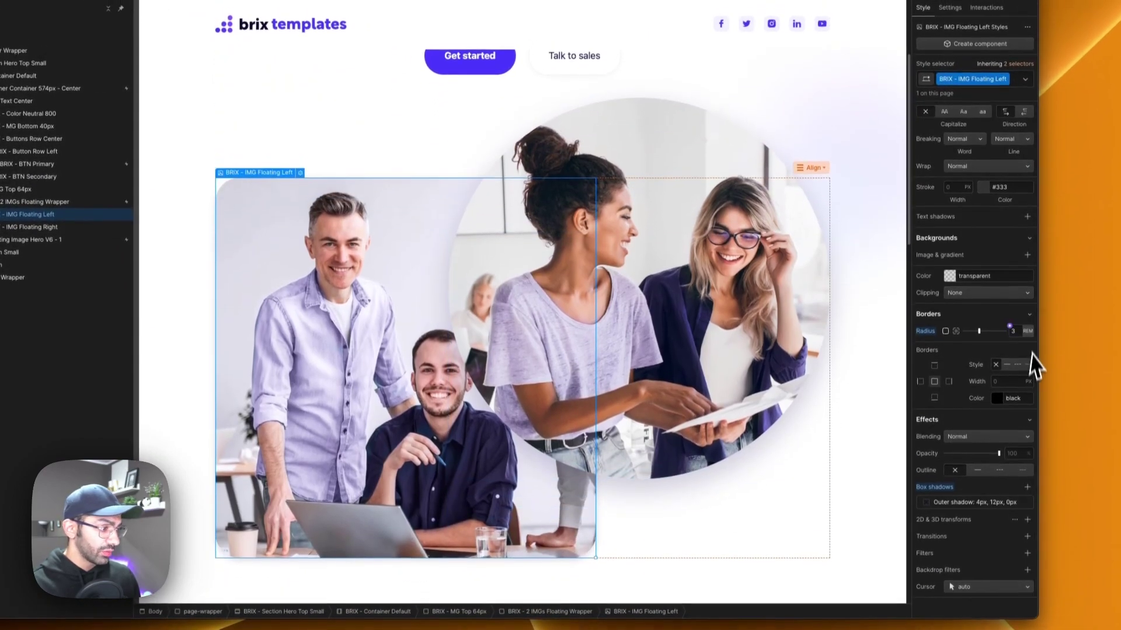
click(1011, 315)
click(1004, 330)
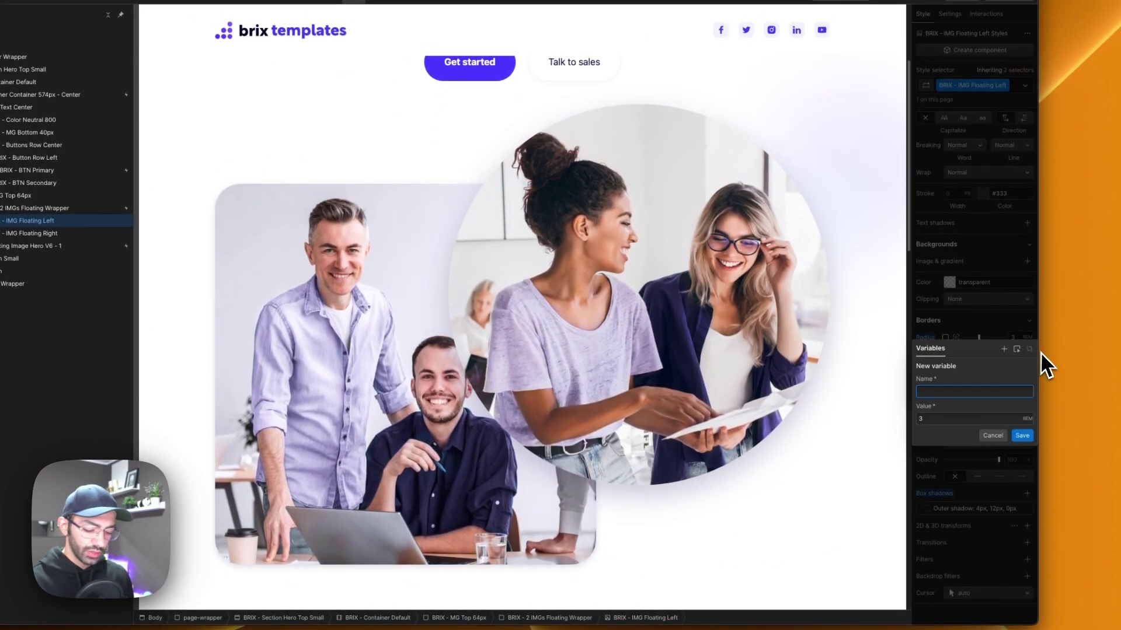
text(border-radi)
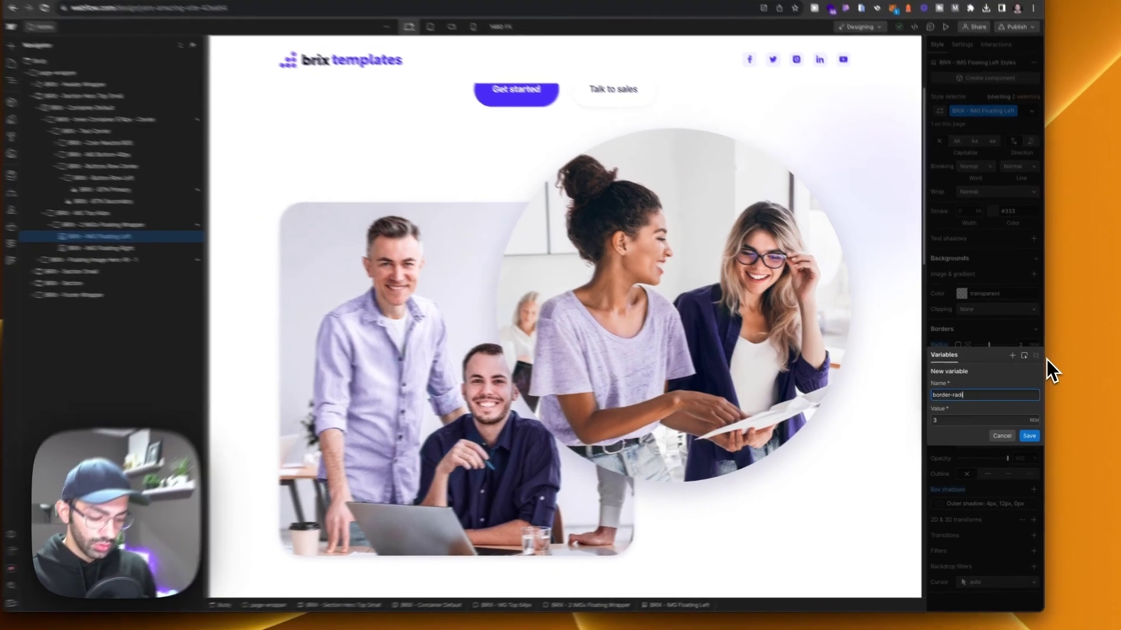
text(us/hero-image)
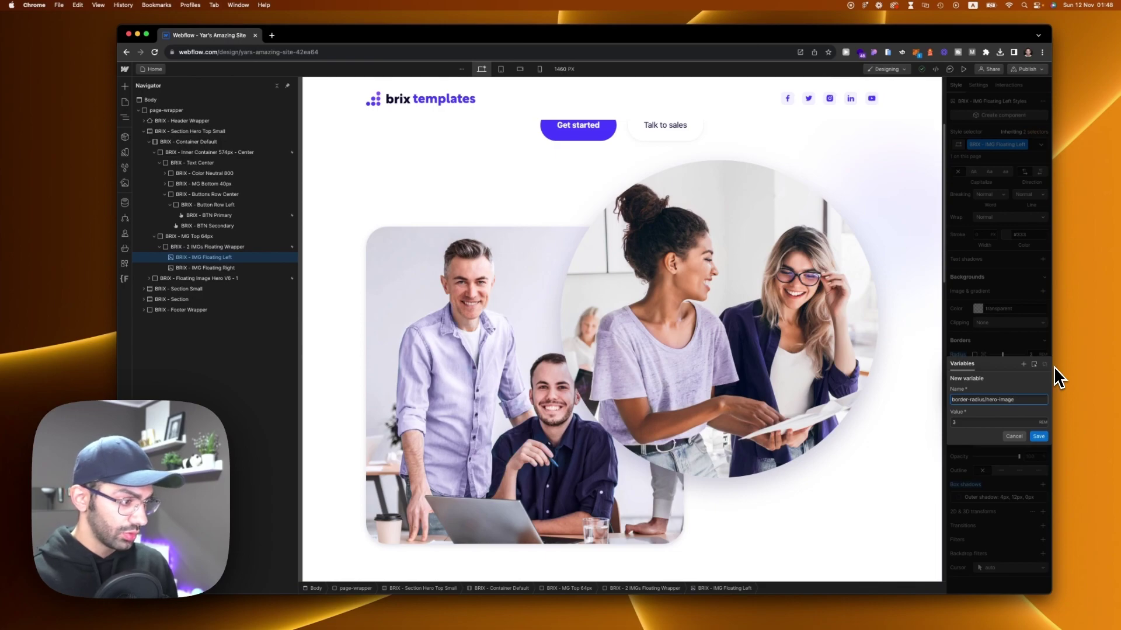
key(Return)
Open the Get started button's mouse hover trigger and set its on-hover action to start an animation
click(1008, 84)
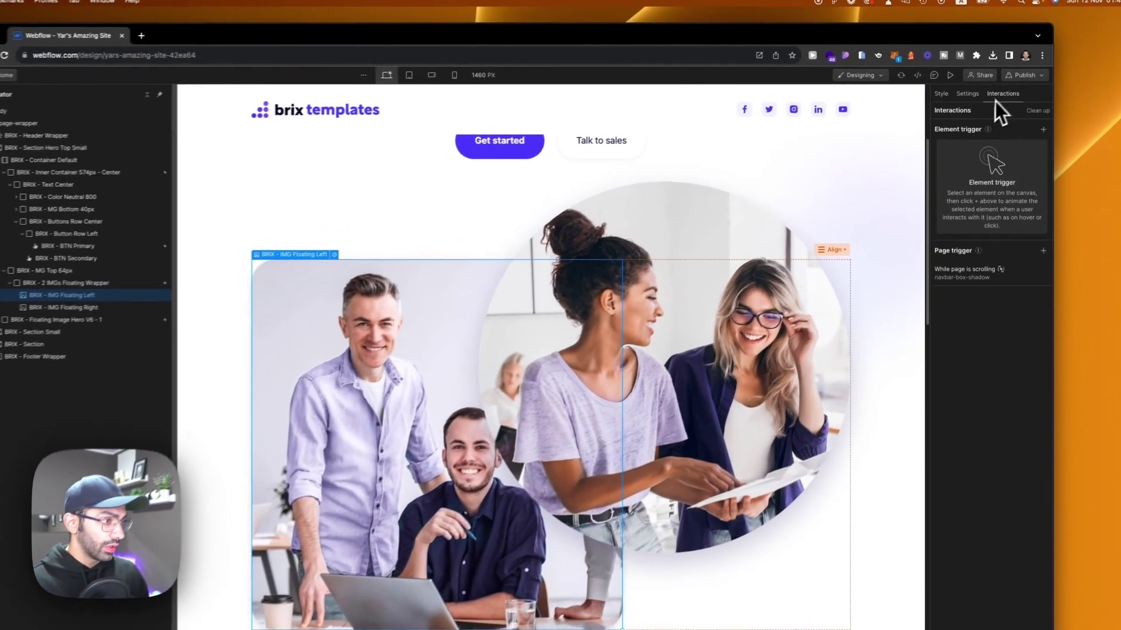
click(577, 134)
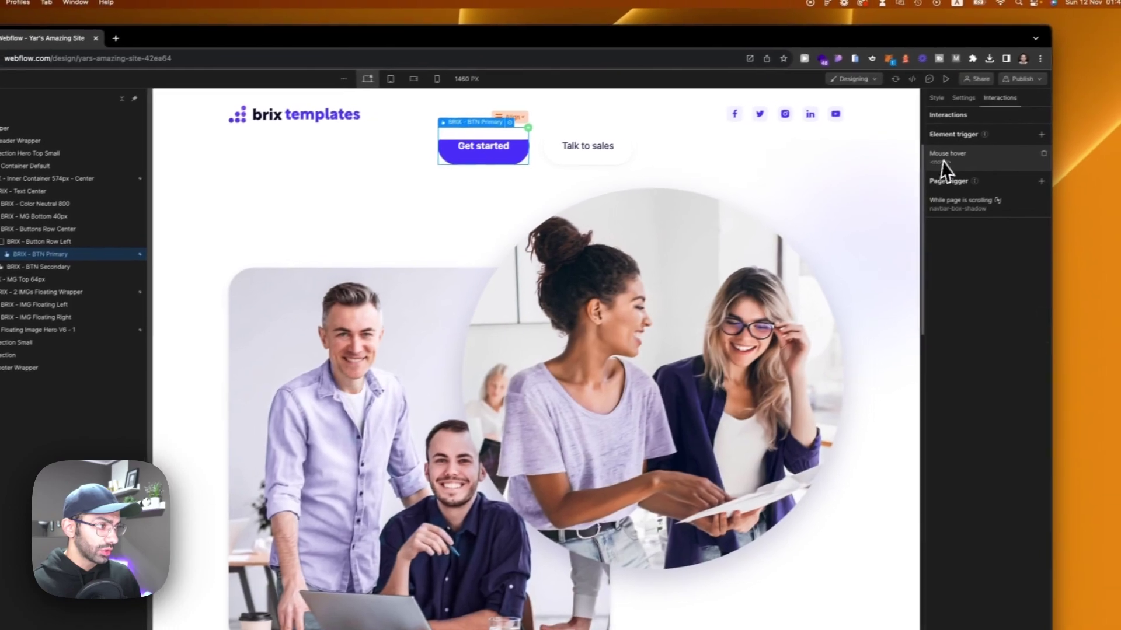
click(1005, 140)
click(1036, 177)
click(972, 216)
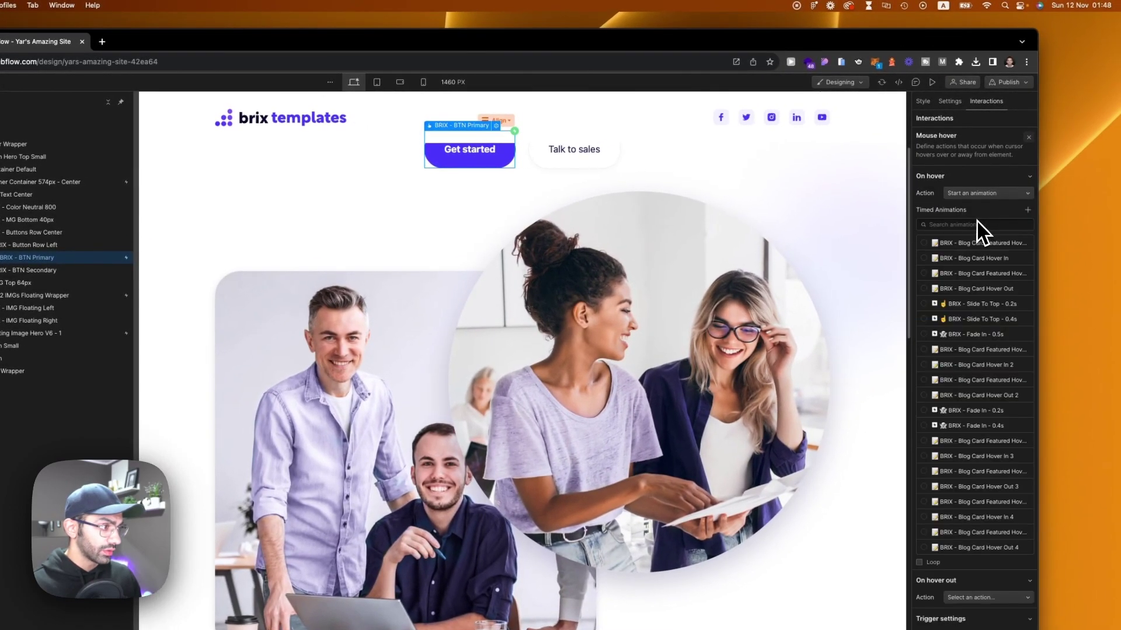
Create a new timed animation named hero-image-round
click(1027, 209)
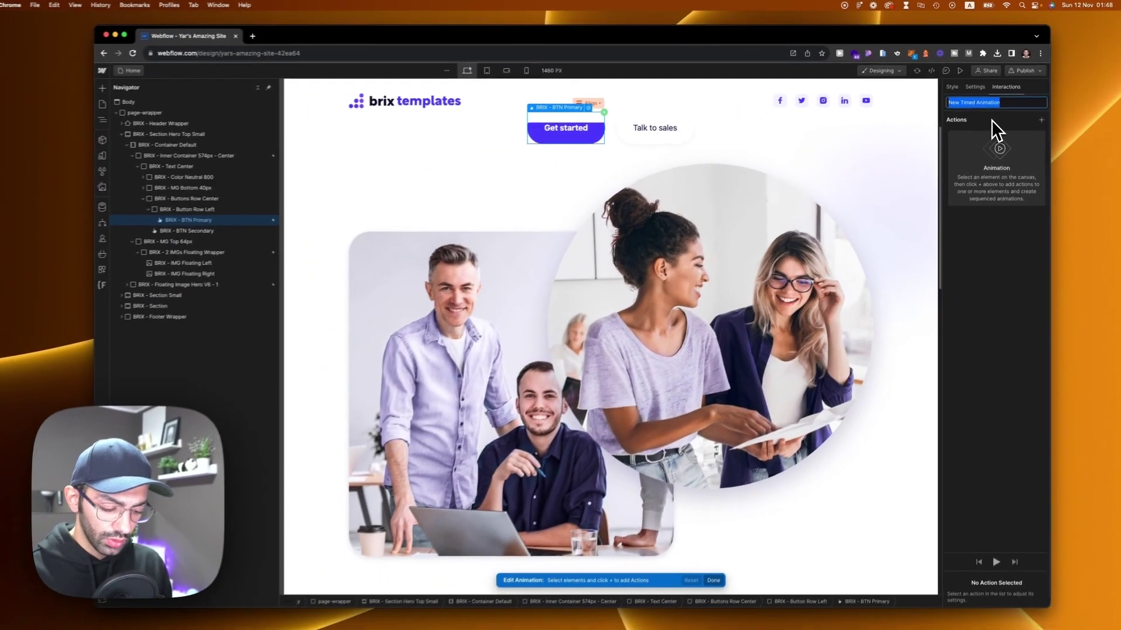
text(hero)
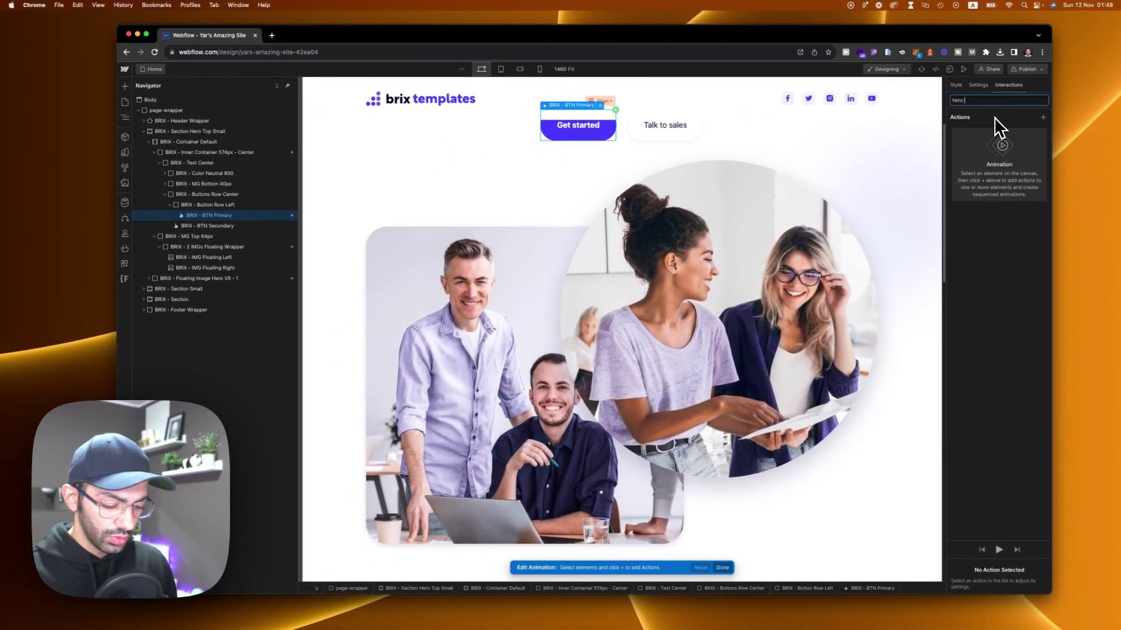
text(-image-rou)
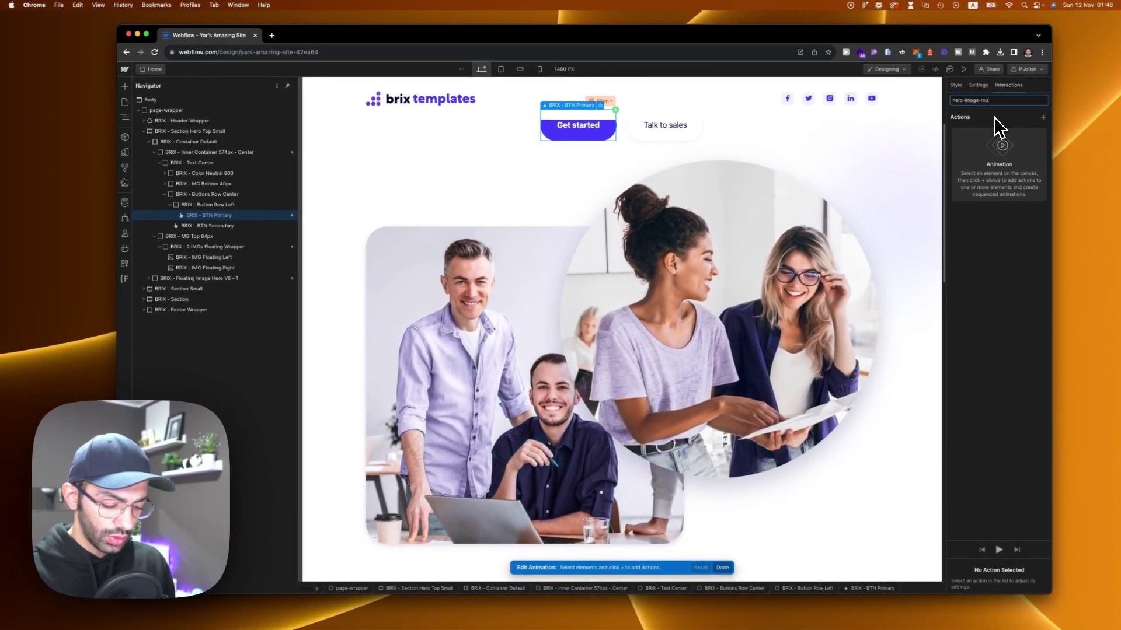
text(nd)
key(Return)
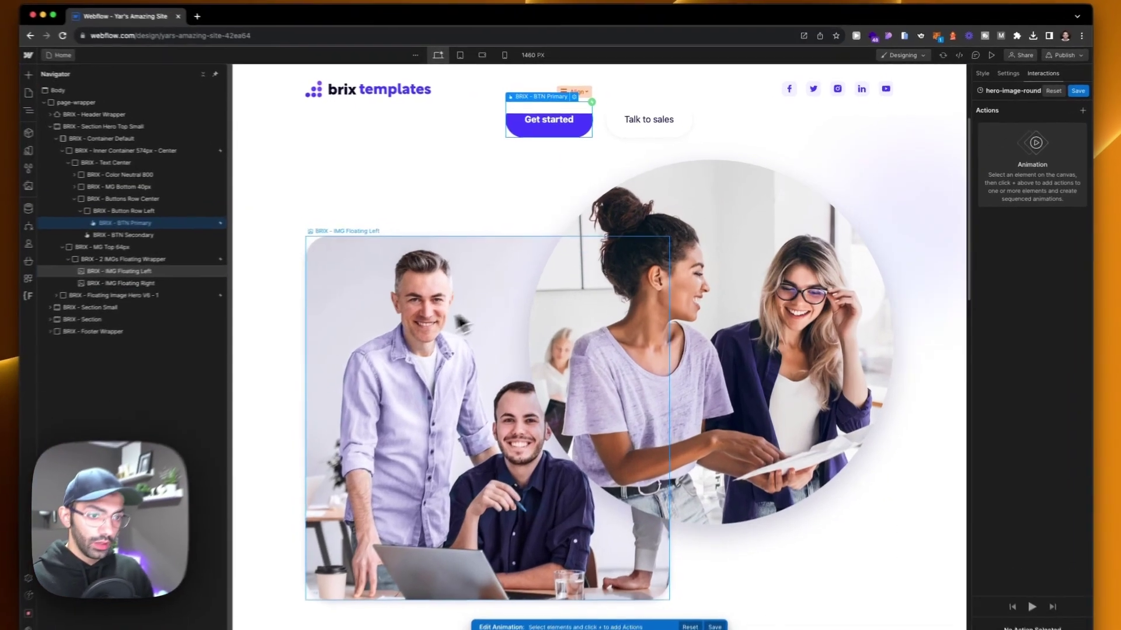
Add a variable action on the left floating image, targeting border-radius/hero-image at 3 rem, as the initial state
click(462, 323)
click(1083, 110)
click(1051, 139)
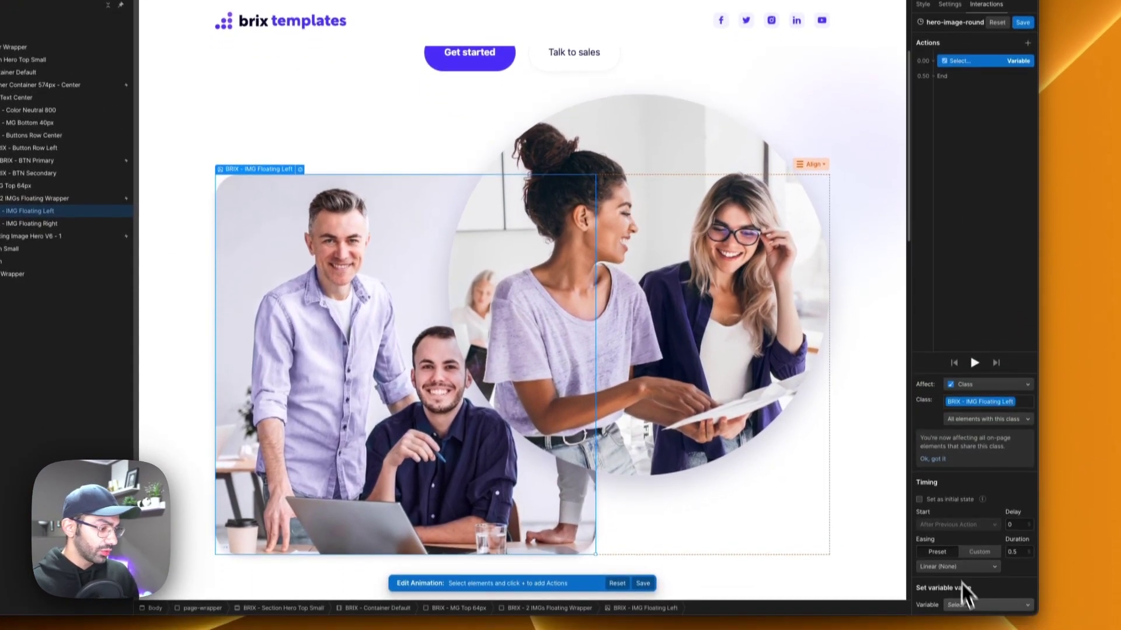
click(970, 596)
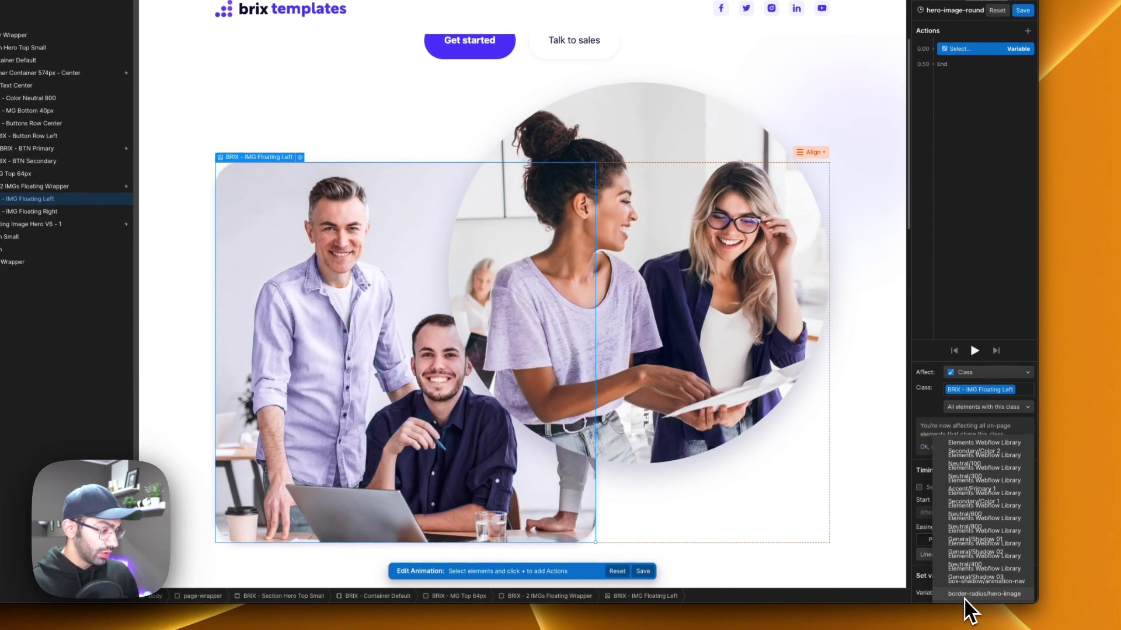
click(964, 597)
click(986, 593)
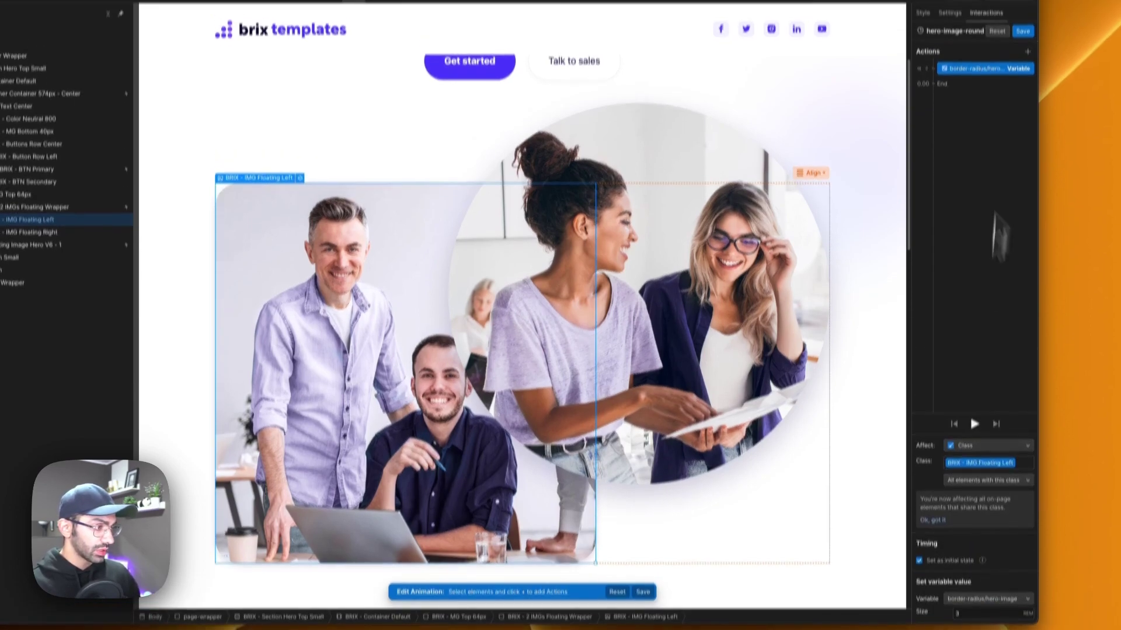
Duplicate the border-radius variable action and set the copy's size to 30 rem
right_click(983, 49)
click(986, 88)
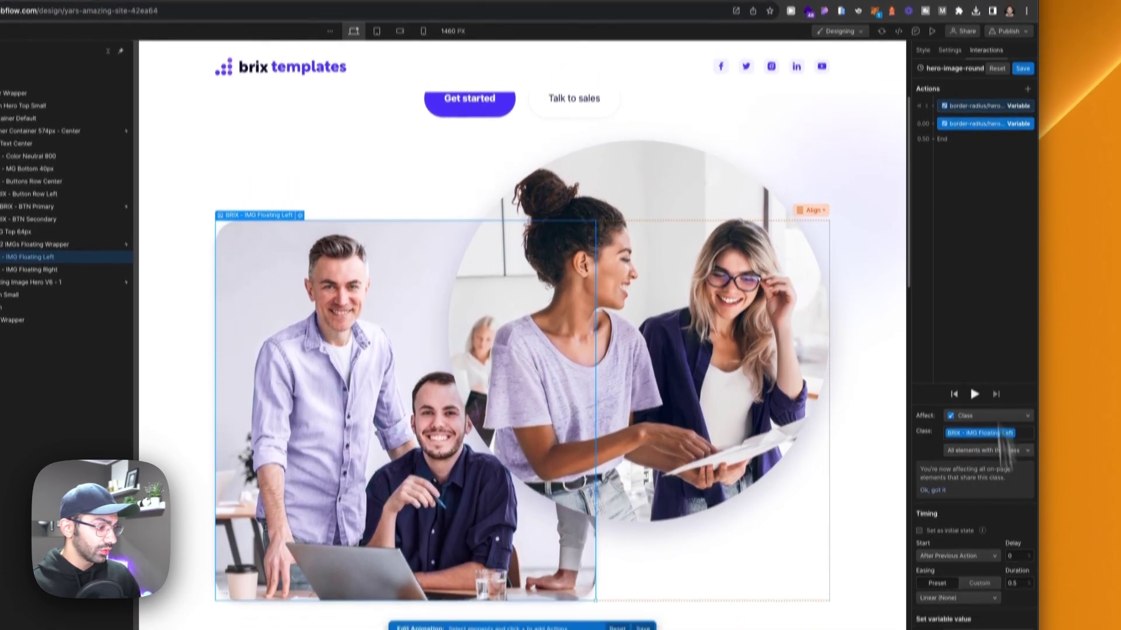
click(988, 601)
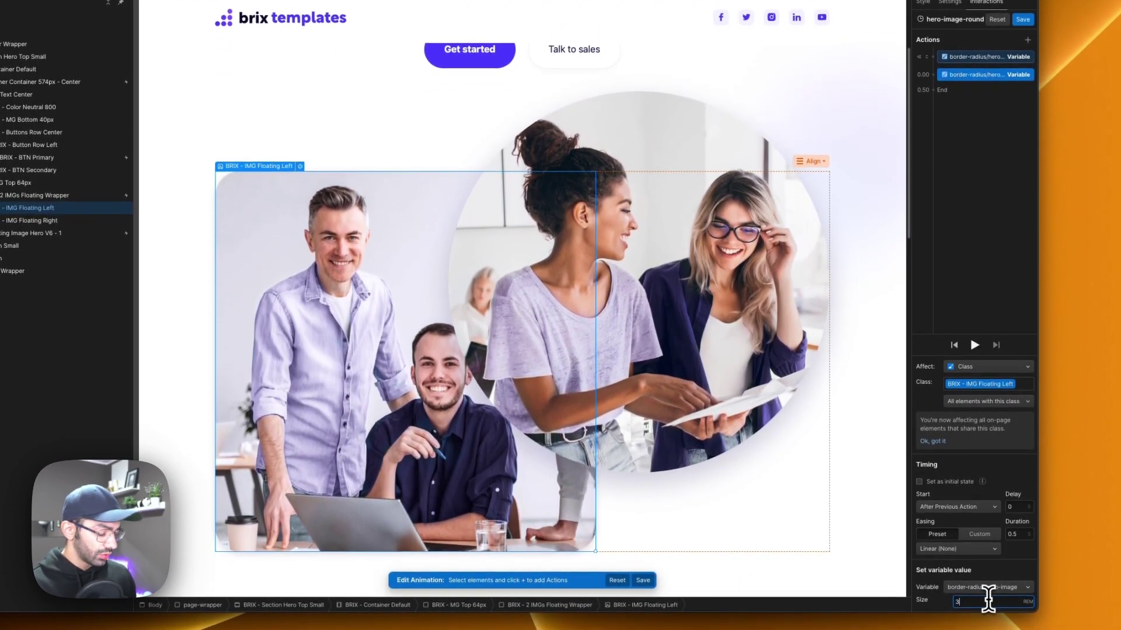
text(0)
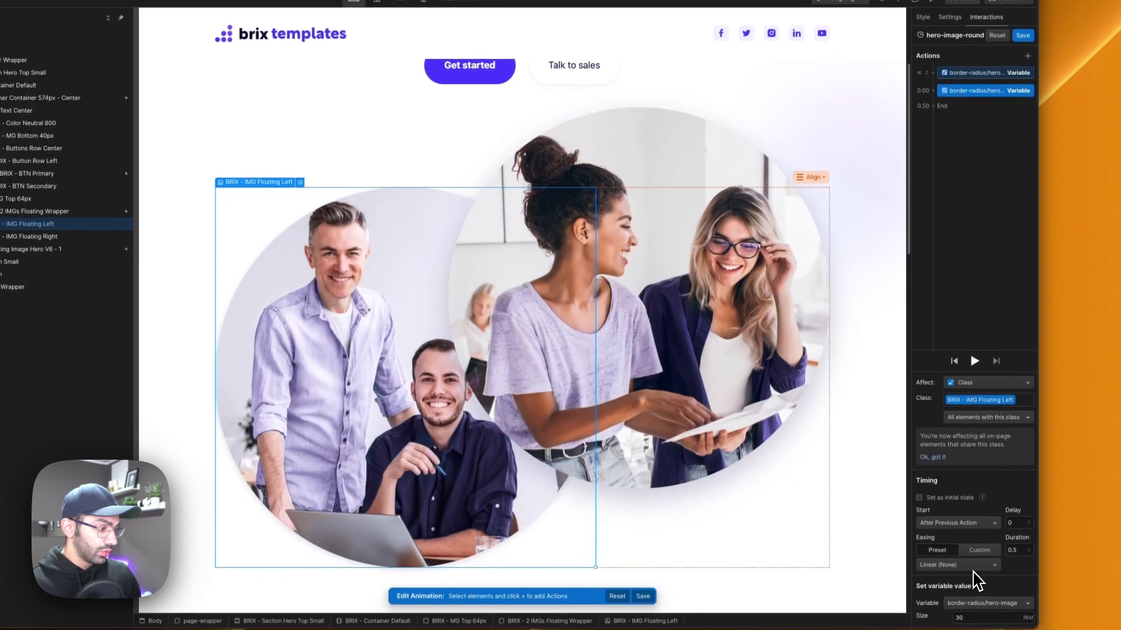
Set the 30 rem action's easing to Out Quart and save the hero-image-round animation
click(957, 549)
click(951, 335)
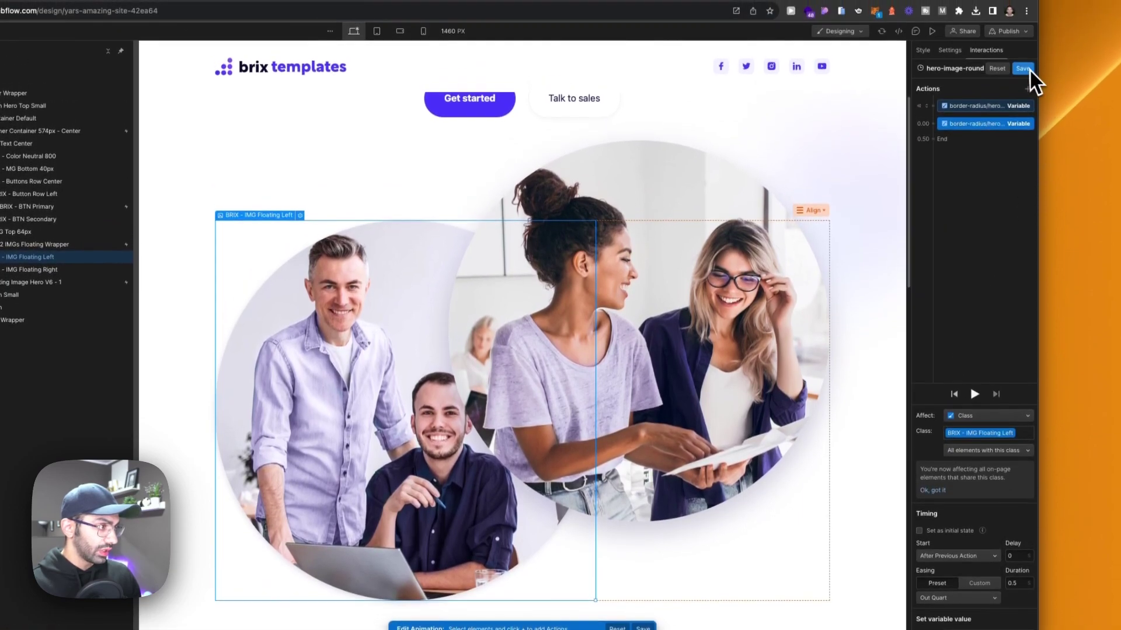
click(1024, 34)
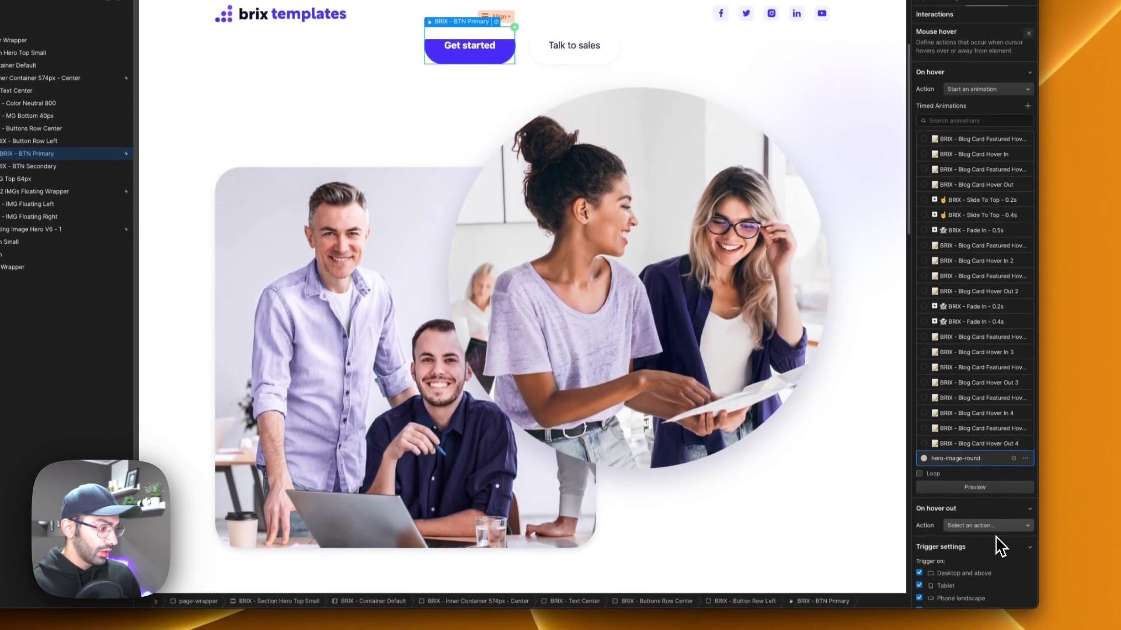
Set the hover-out action to start an animation and duplicate hero-image-round as hero-image-round 2 for it
click(987, 580)
click(974, 344)
scroll(975, 527, down, 8)
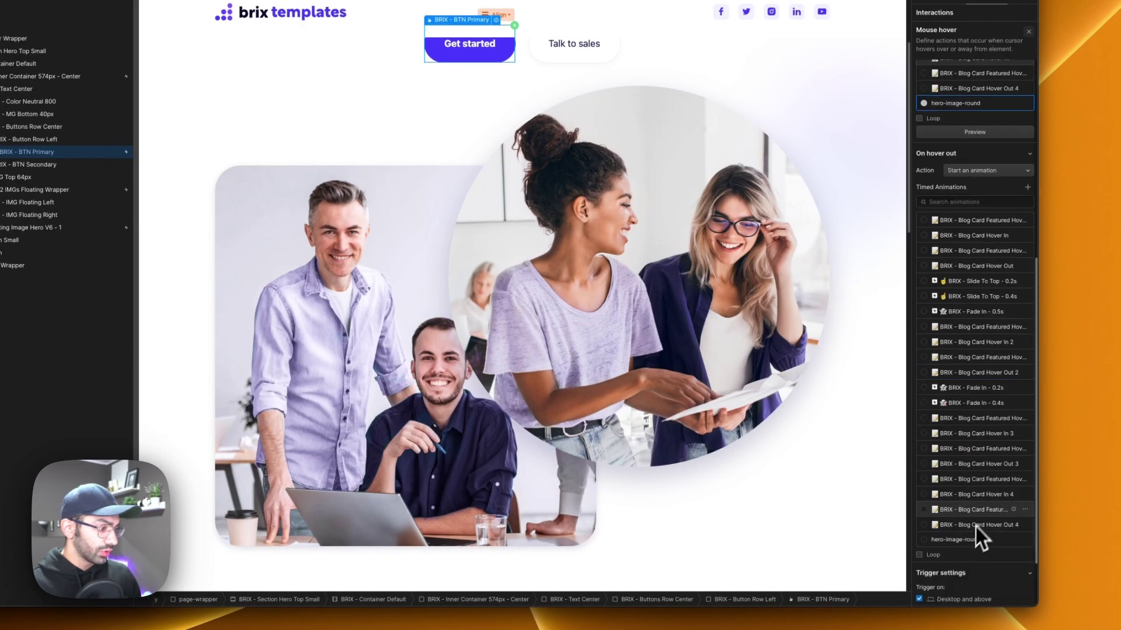
click(1026, 464)
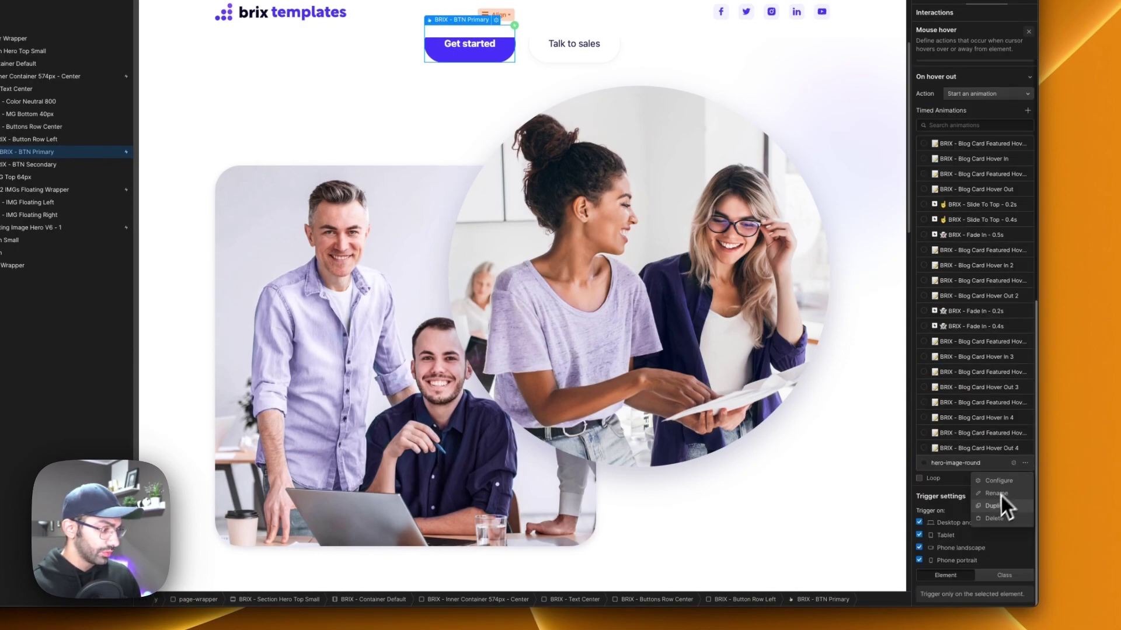
click(995, 497)
click(960, 494)
Reduce the copied animation to one non-initial action setting border-radius/hero-image to 3 rem, with Out Quart easing
click(983, 103)
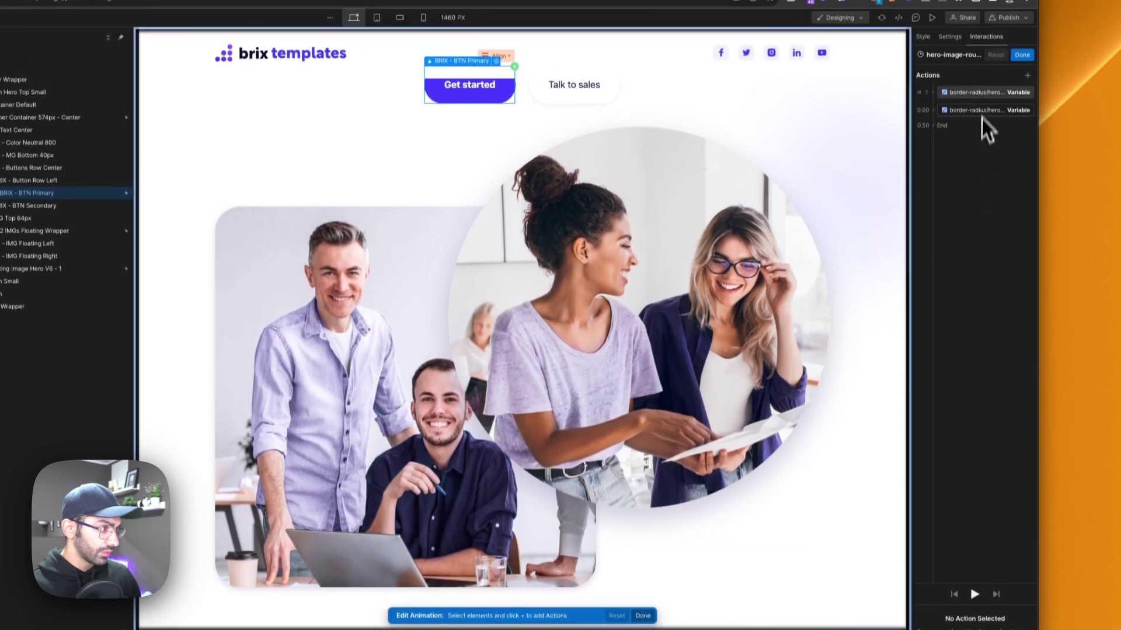
click(949, 567)
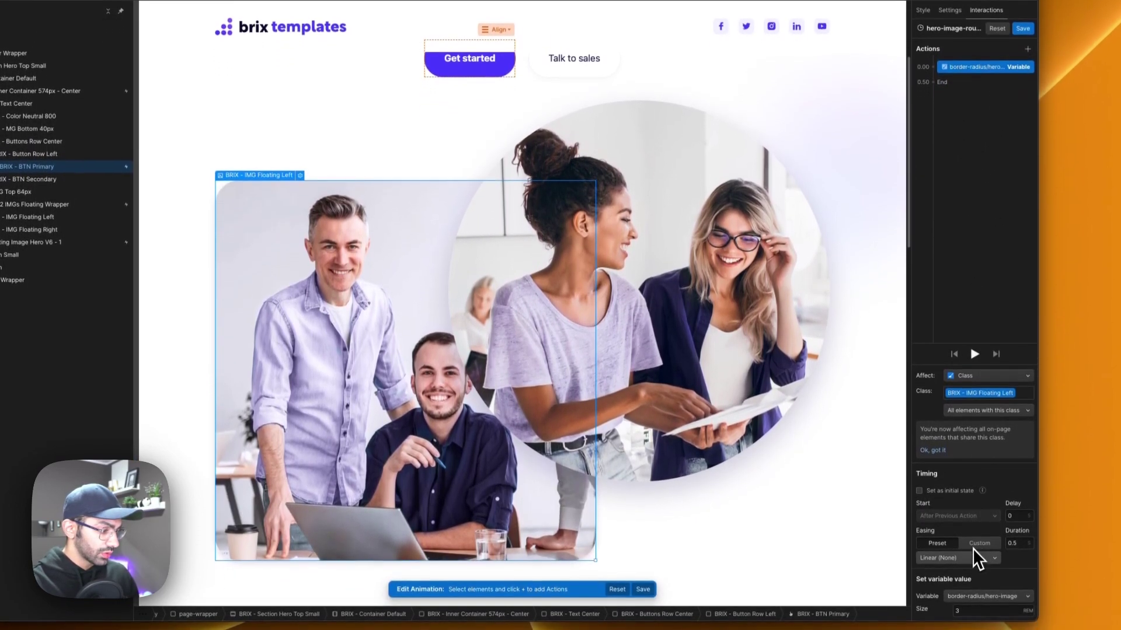
click(971, 595)
click(952, 331)
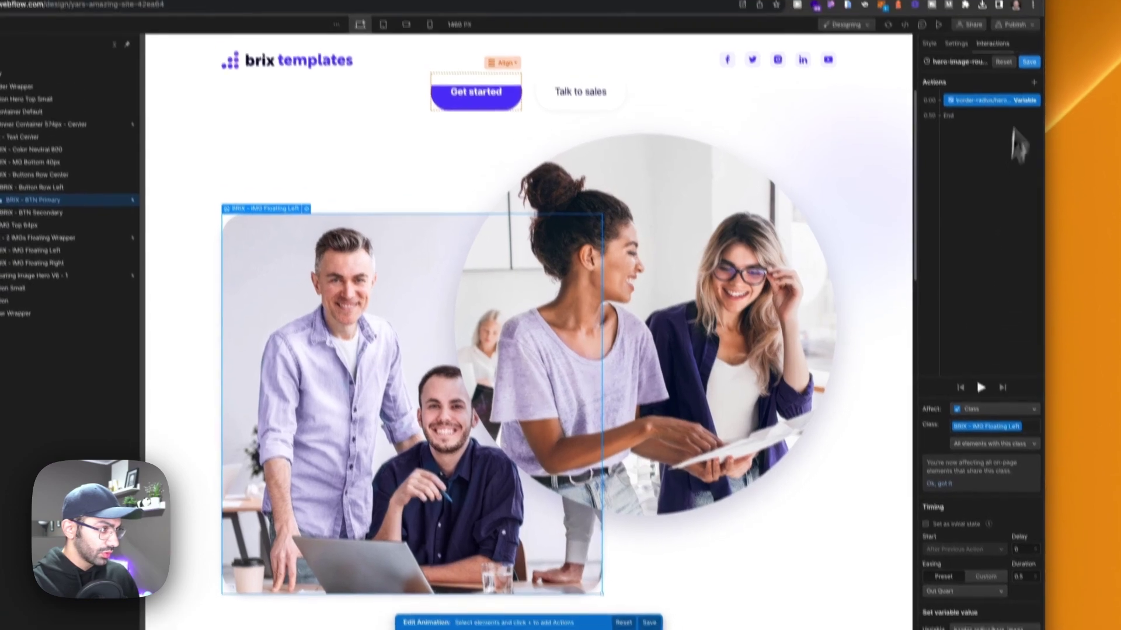
Save the hover-out animation and preview the page
click(1022, 26)
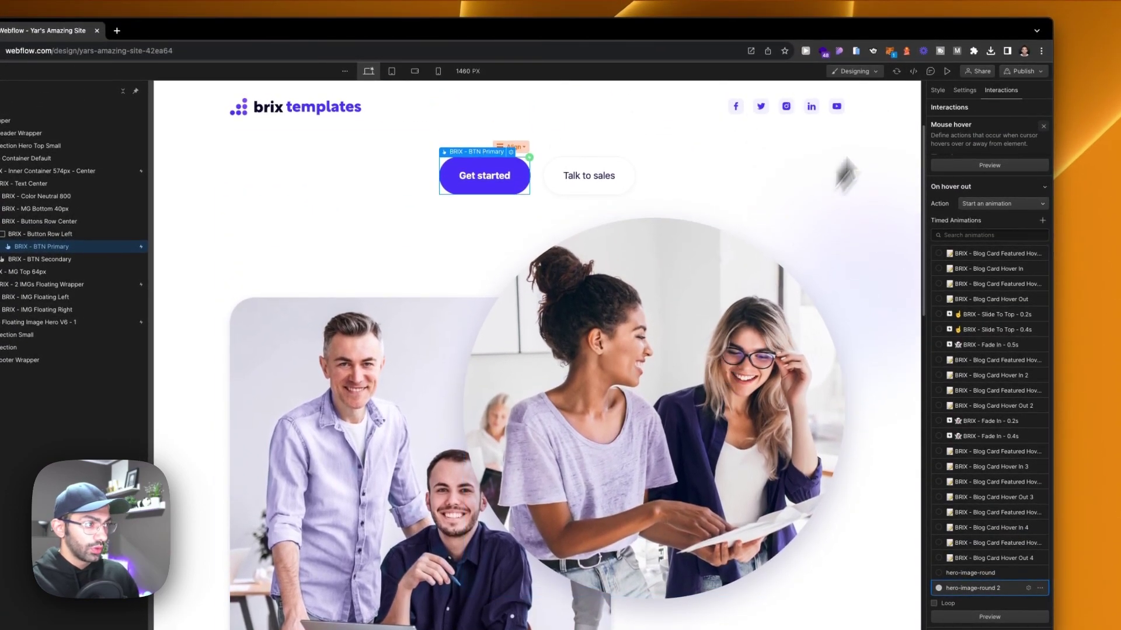
click(940, 73)
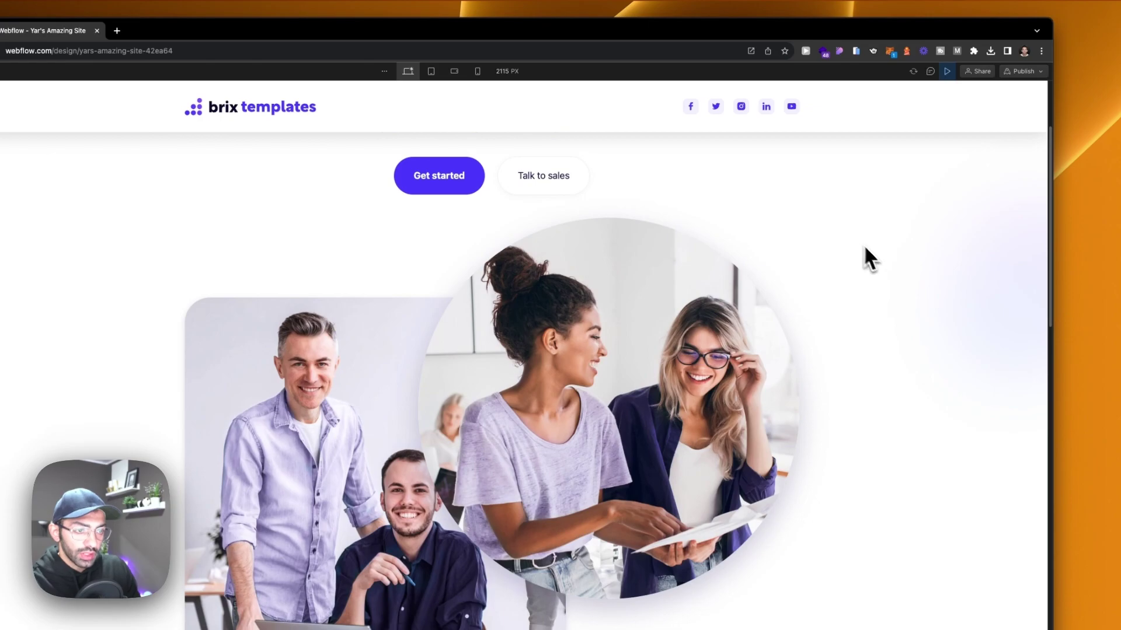
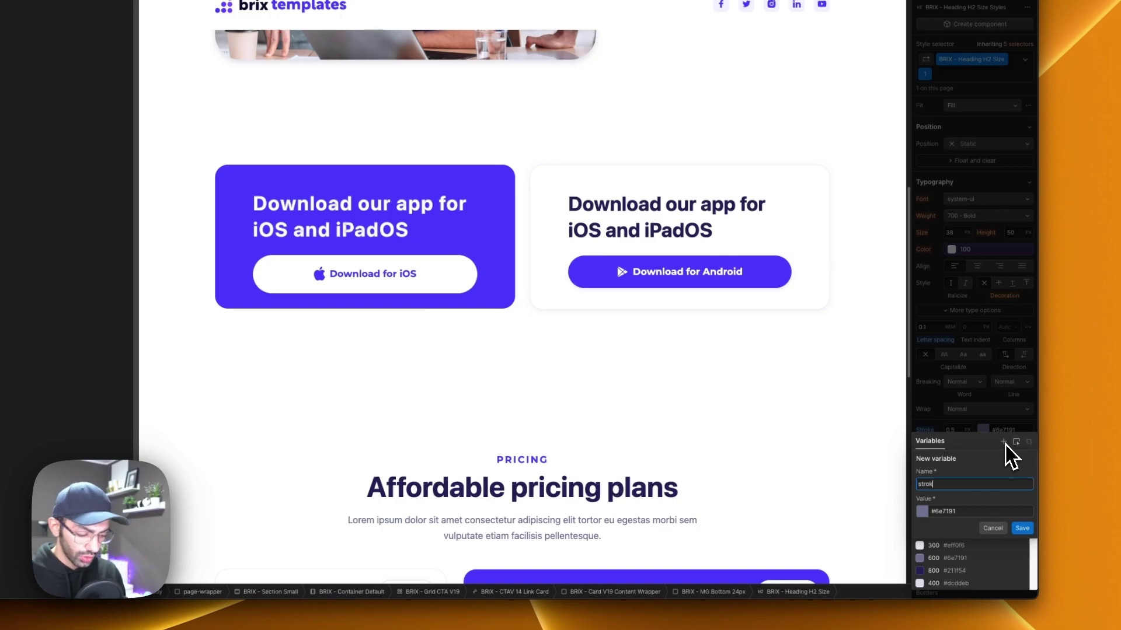
Save the purple card heading's text stroke color #6e7191 as a variable named stroke-color
text(or)
key(Return)
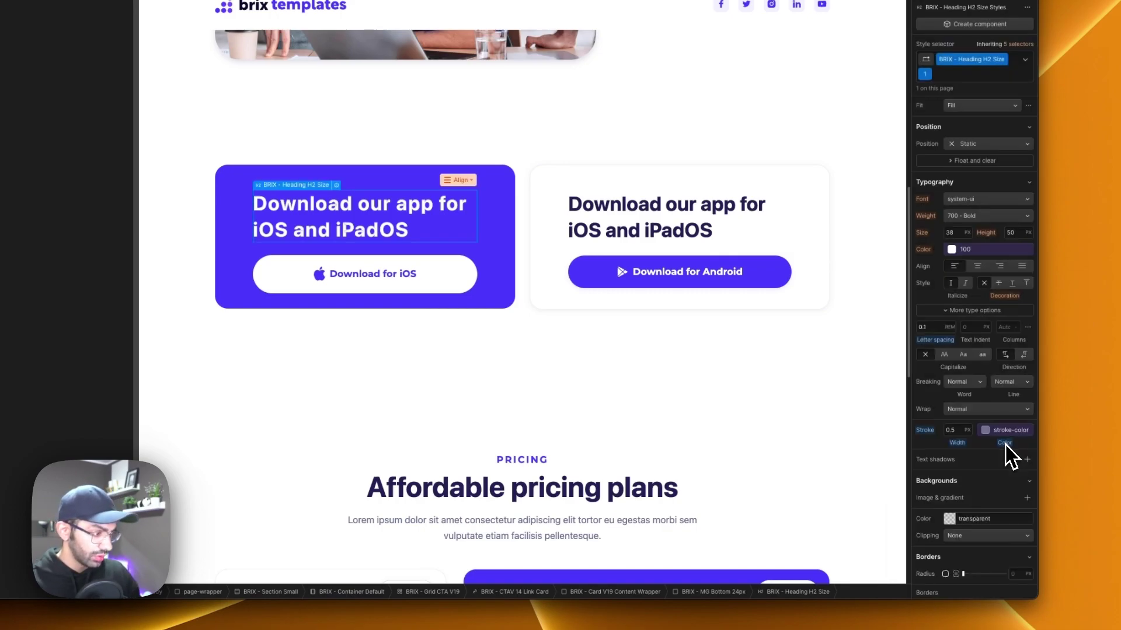
Save the purple card heading's 0.1 rem letter spacing as a variable named letter-spacing/animate-cad
click(918, 322)
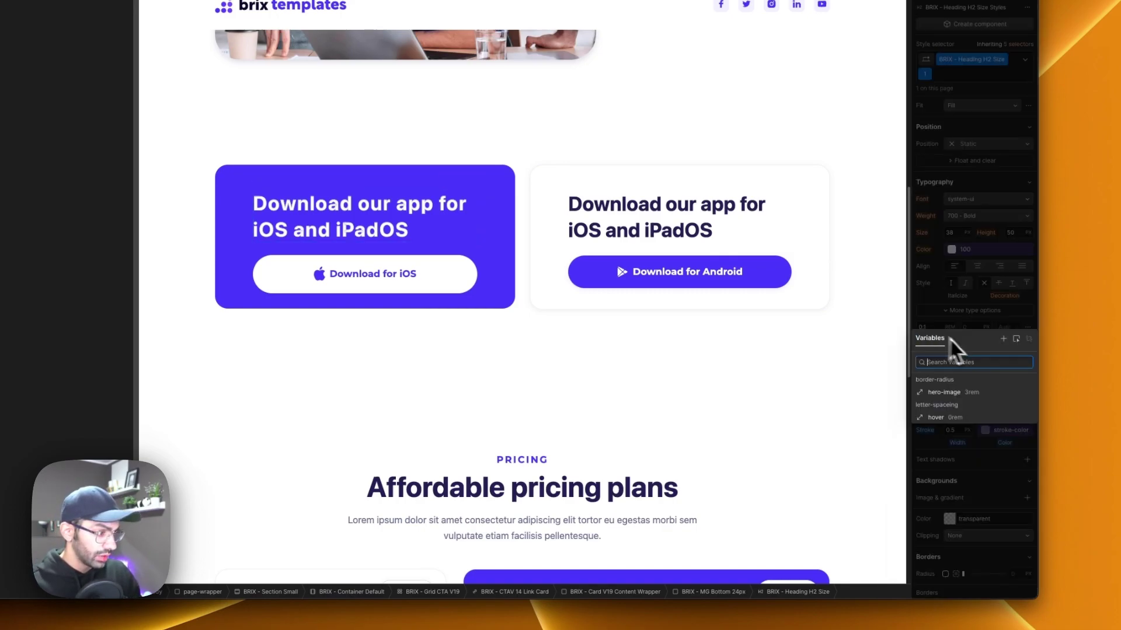
click(1016, 339)
text(letter-s)
text(paci)
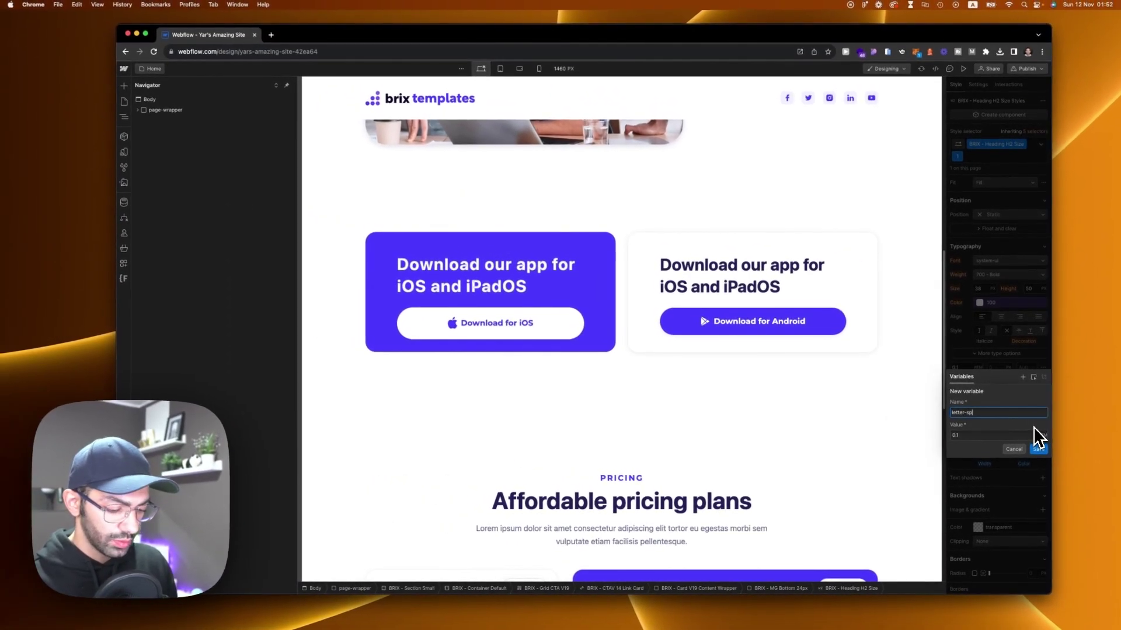
text(ng/animate-cad)
key(Return)
Set the letter-spacing/animate-cad variable's value to 0 rem
click(970, 370)
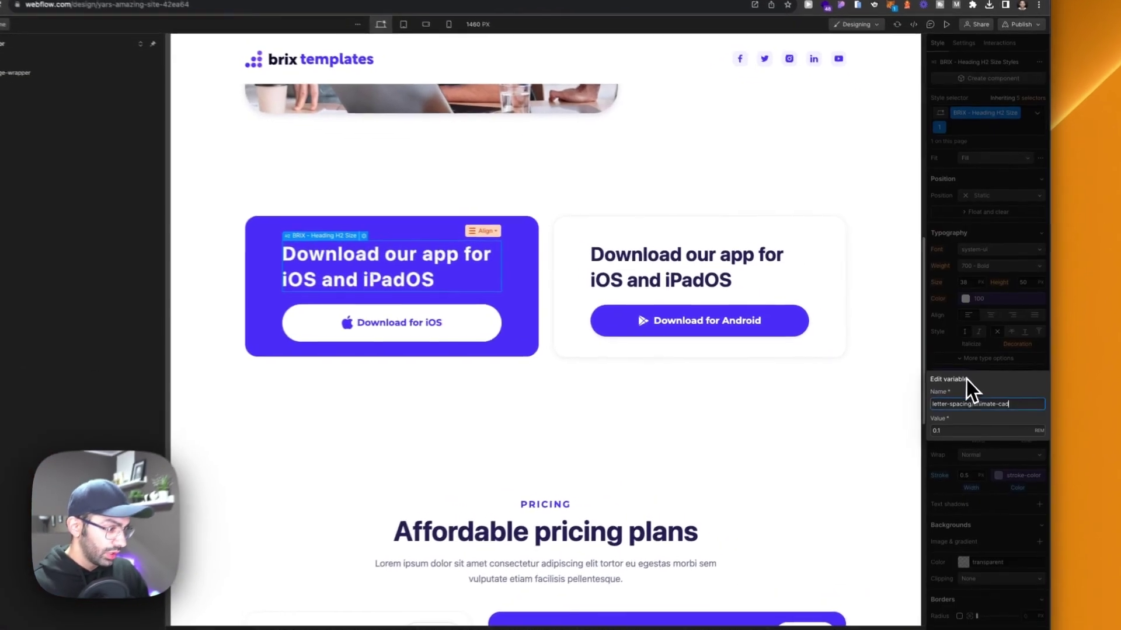
click(971, 430)
key(BackSpace)
key(BackSpace)
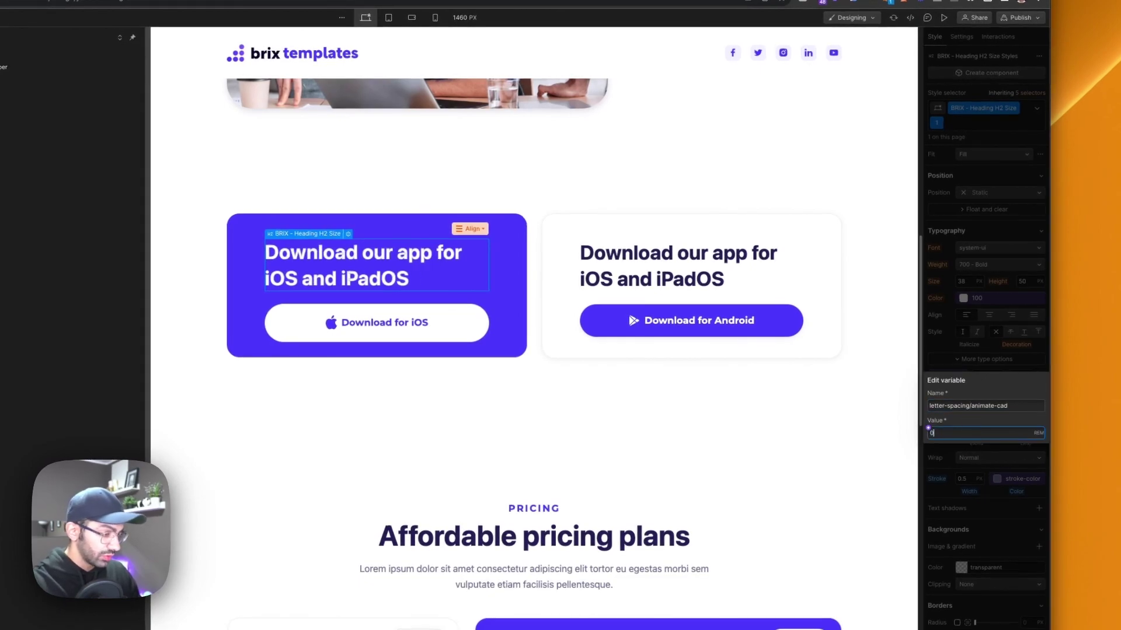
click(929, 479)
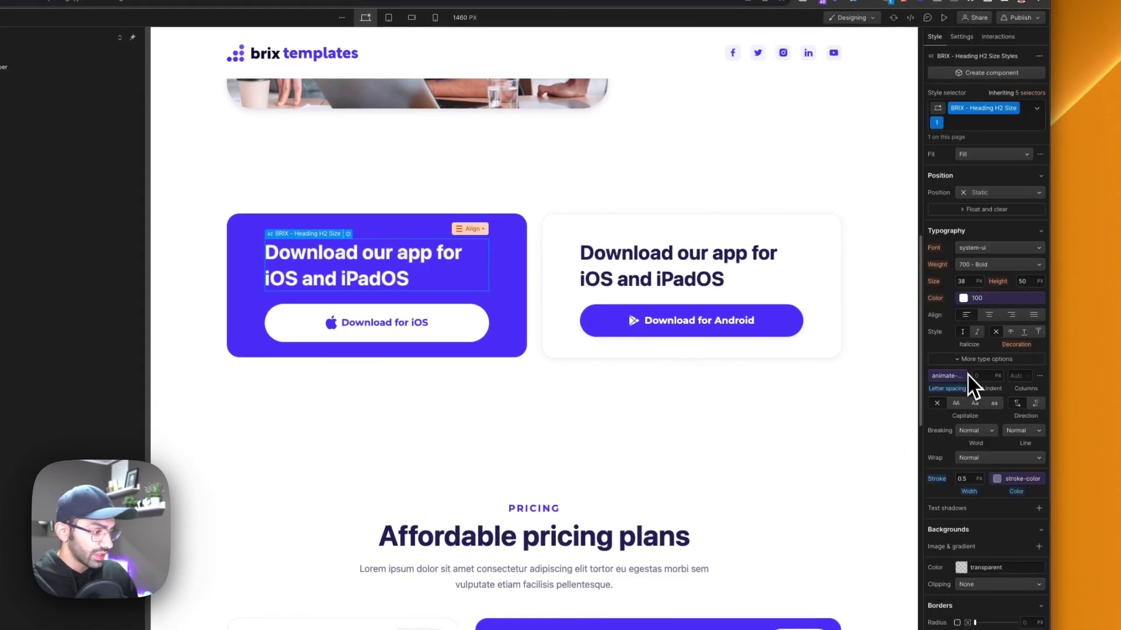
Copy the stroke-color variable's hex value and set the variable to transparent
click(1038, 479)
click(994, 536)
key(super+c)
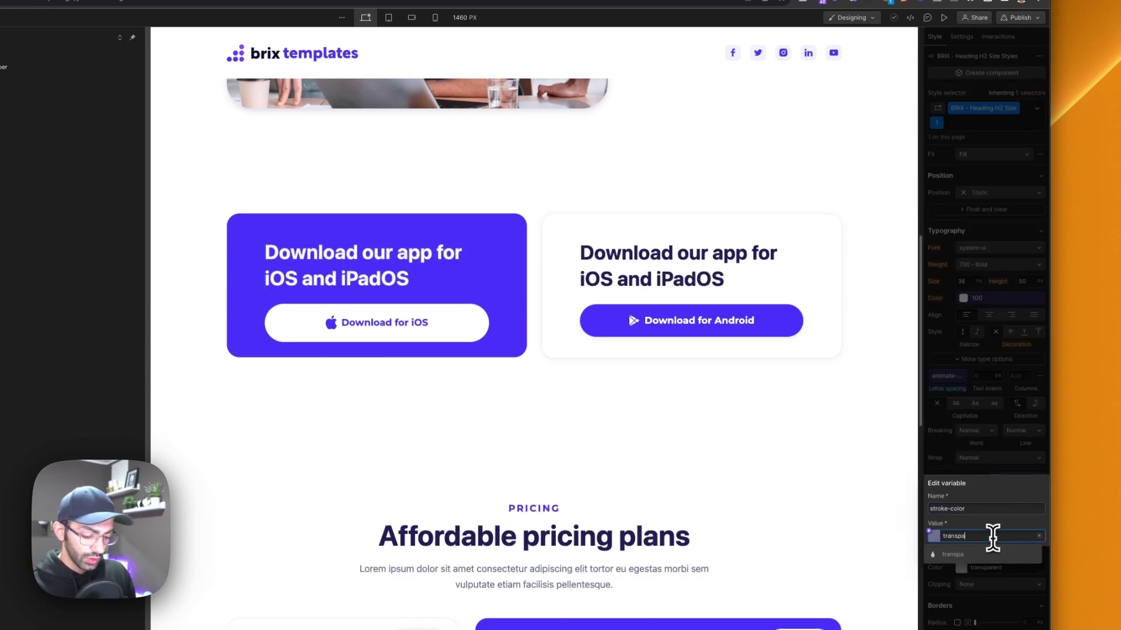
key(Return)
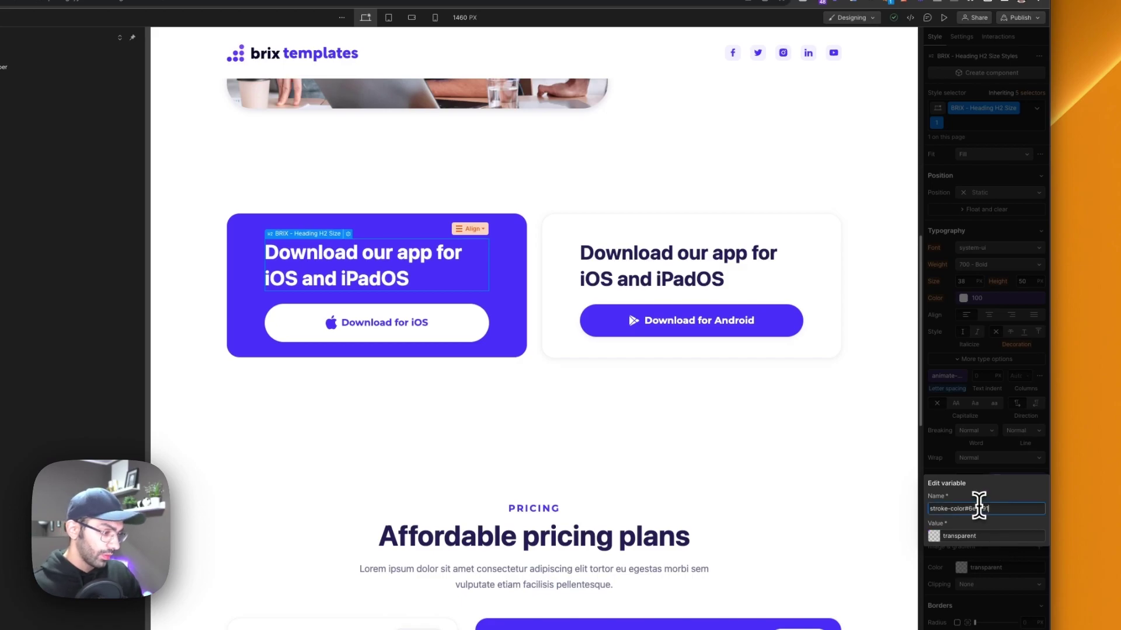
click(963, 427)
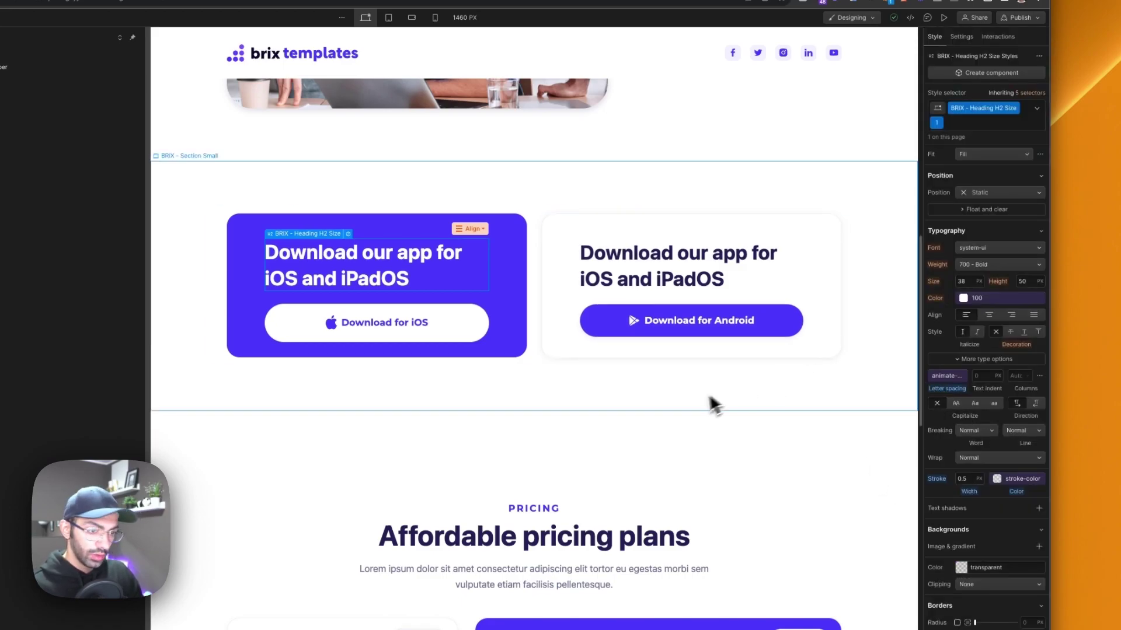
Add a mouse hover trigger to the purple link card that starts a new hover animation named card-hover-in
click(491, 246)
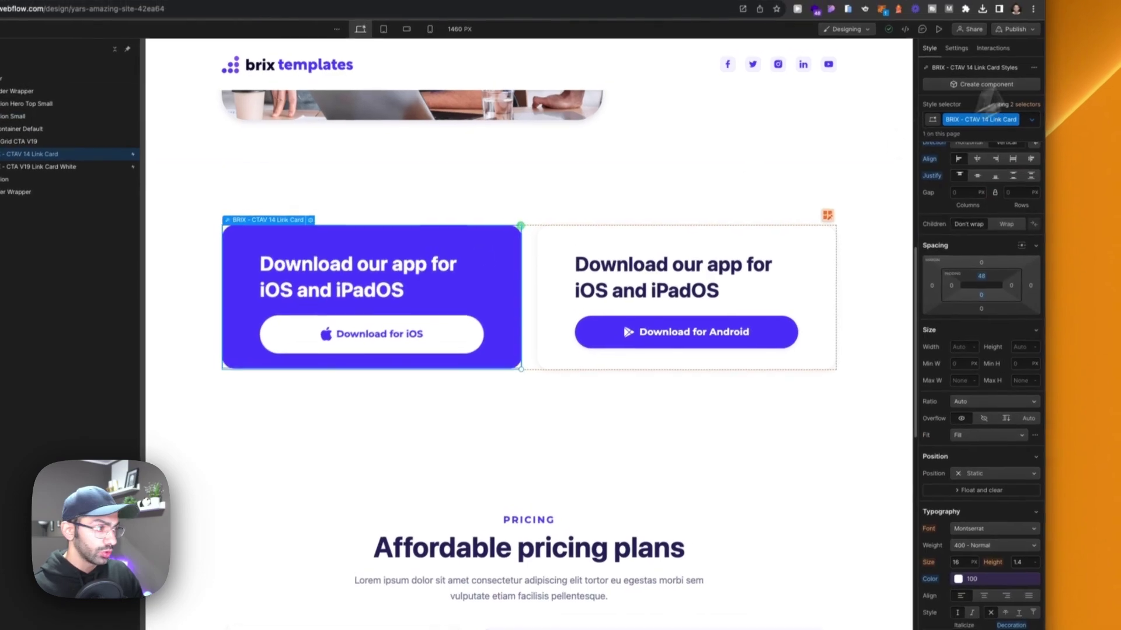
click(995, 49)
click(1034, 84)
click(958, 133)
click(971, 156)
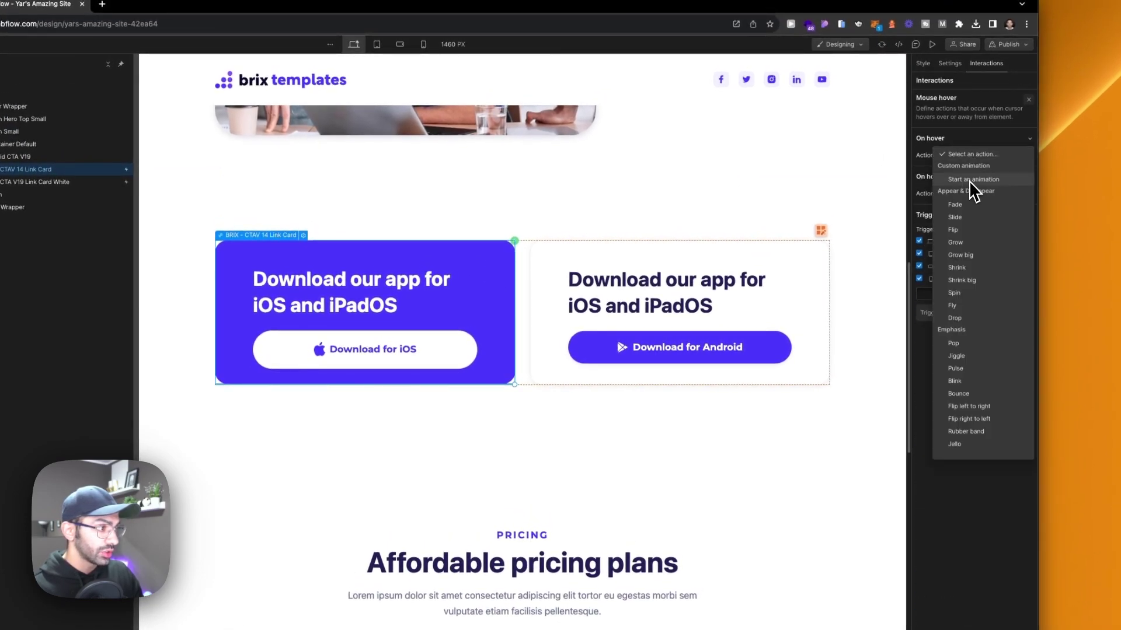
click(969, 181)
click(1028, 172)
text(card-hover-in)
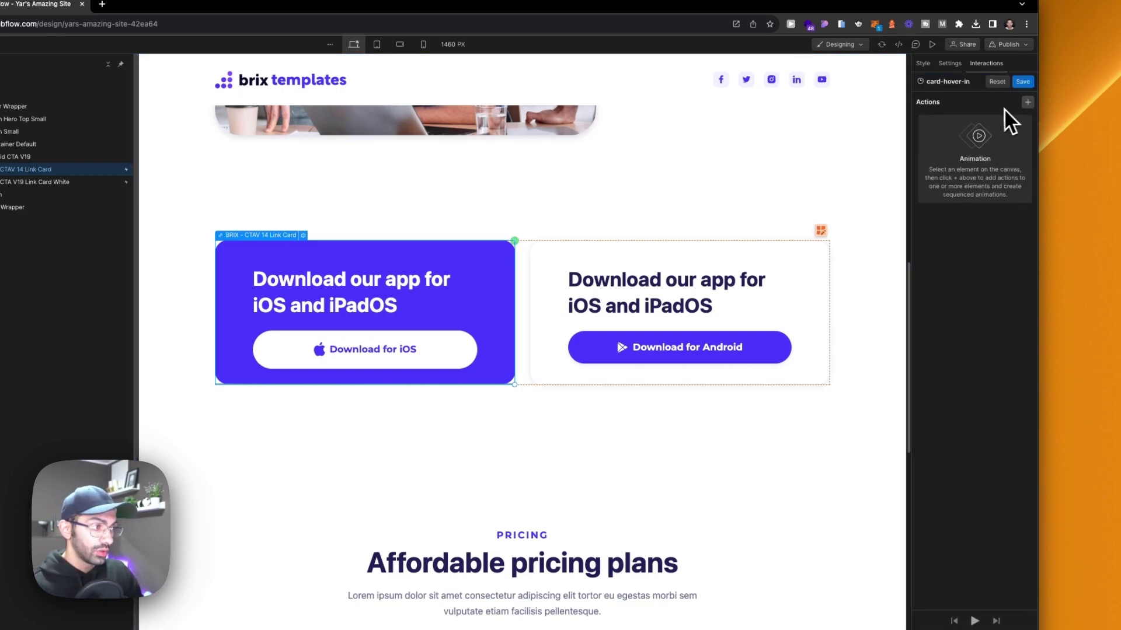
Add a set-variable action to card-hover-in that changes stroke-color to #6e7191
click(1027, 102)
click(994, 133)
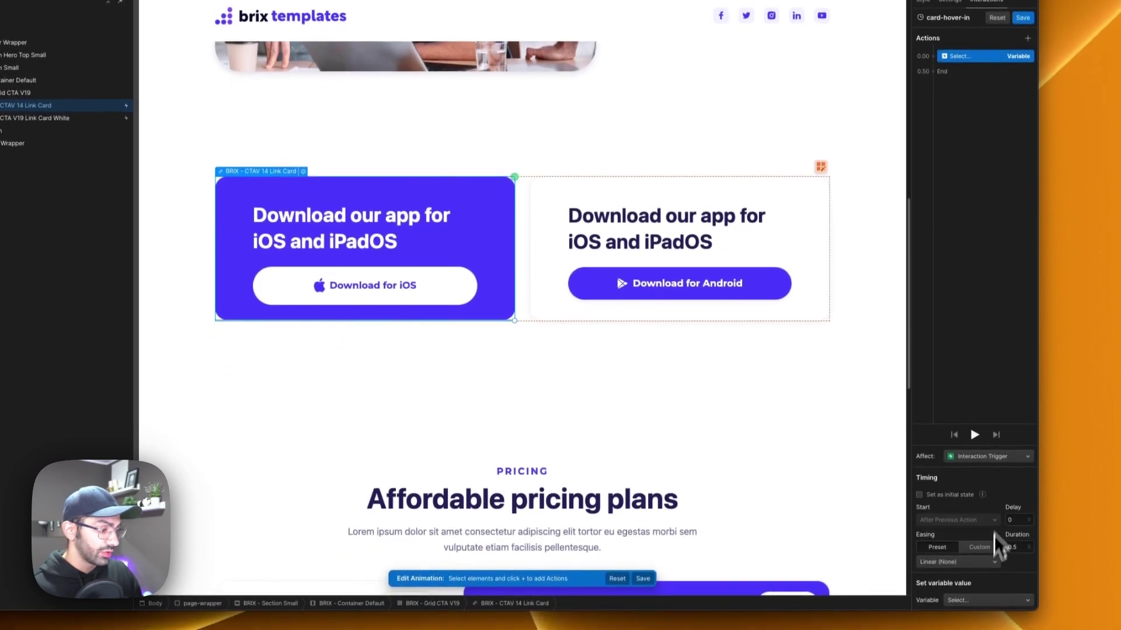
click(980, 604)
click(982, 588)
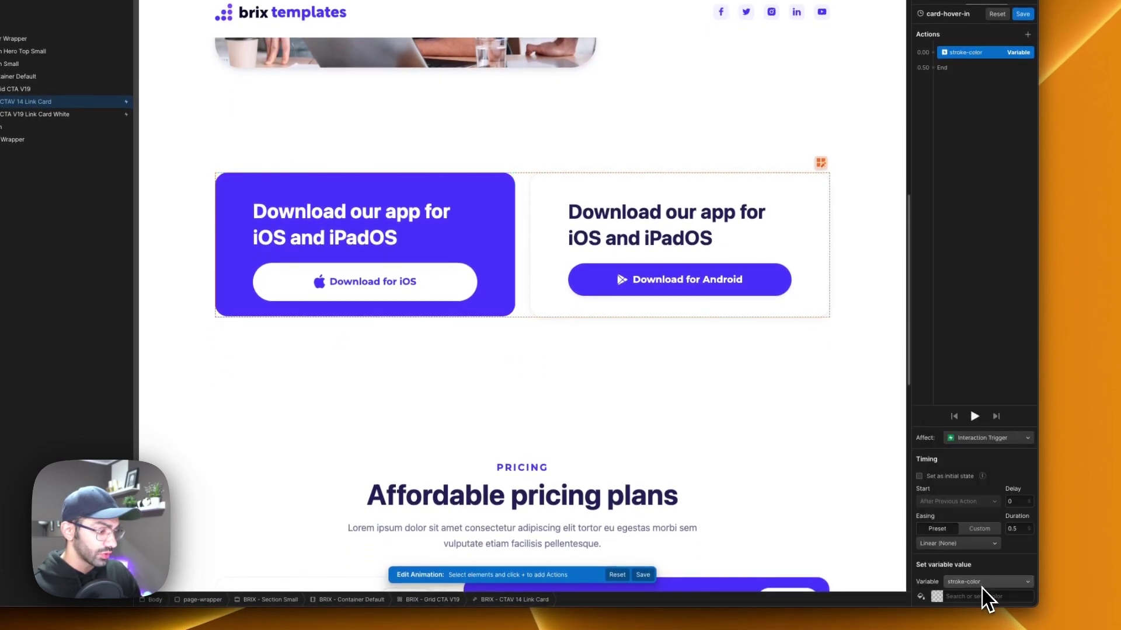
click(940, 598)
key(super+v)
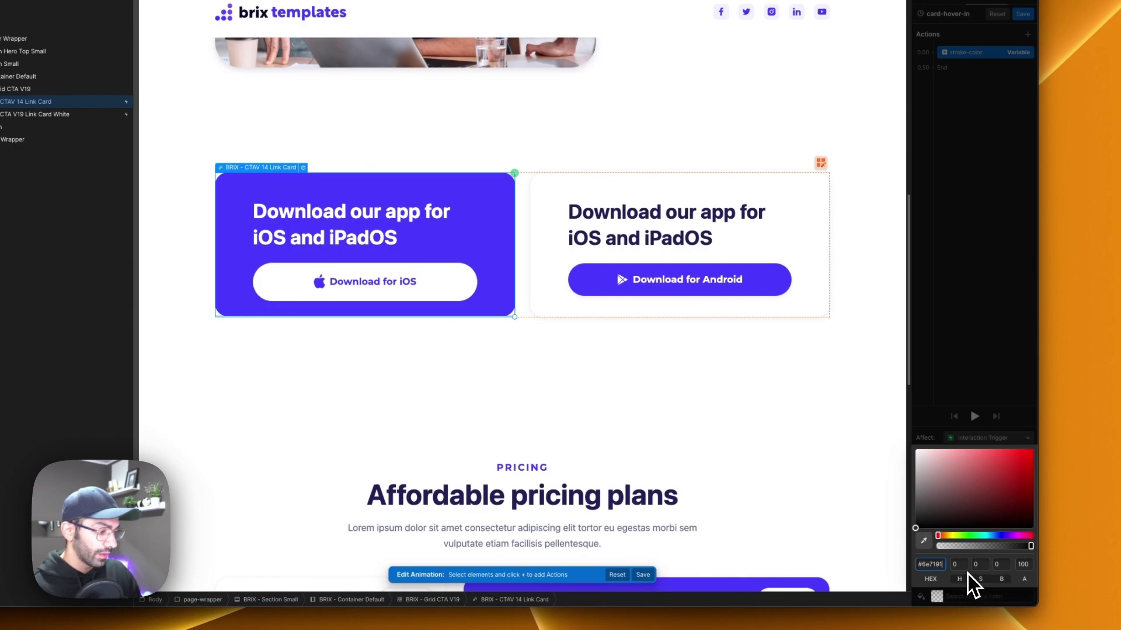
key(Return)
click(950, 597)
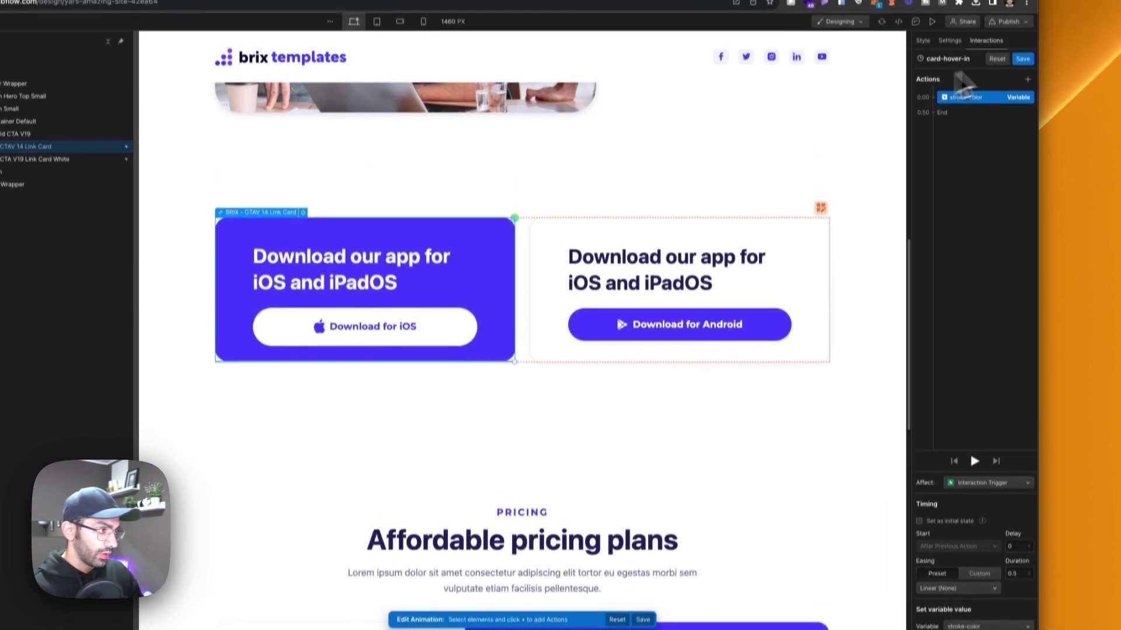
Add a second set-variable action to card-hover-in that increases letter-spacing/animate-cad
click(1027, 34)
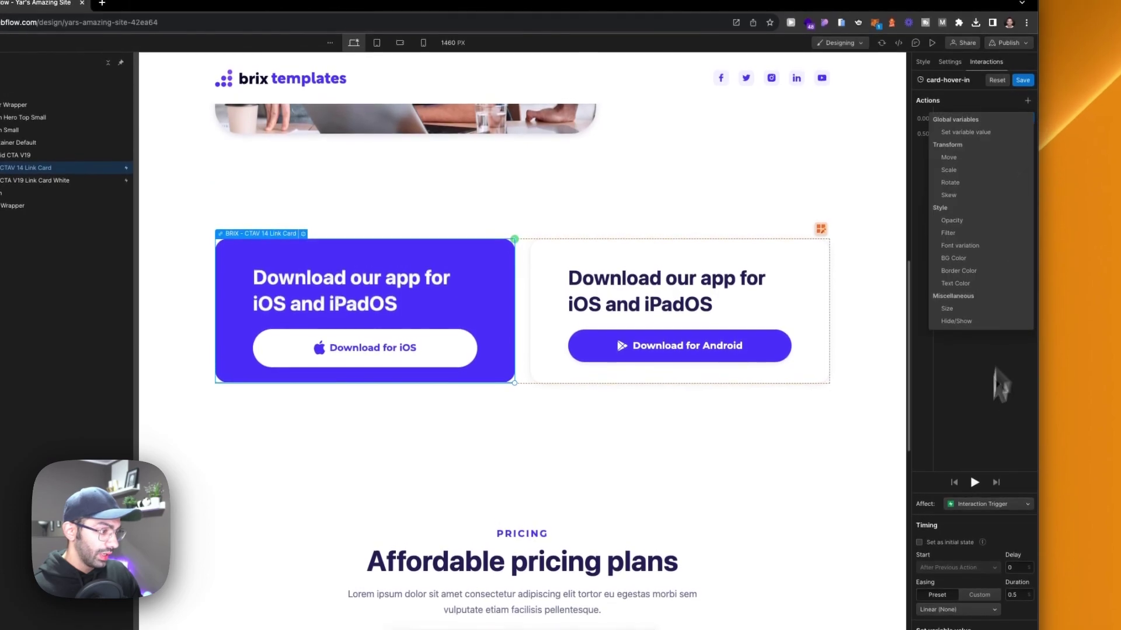
click(966, 132)
click(951, 599)
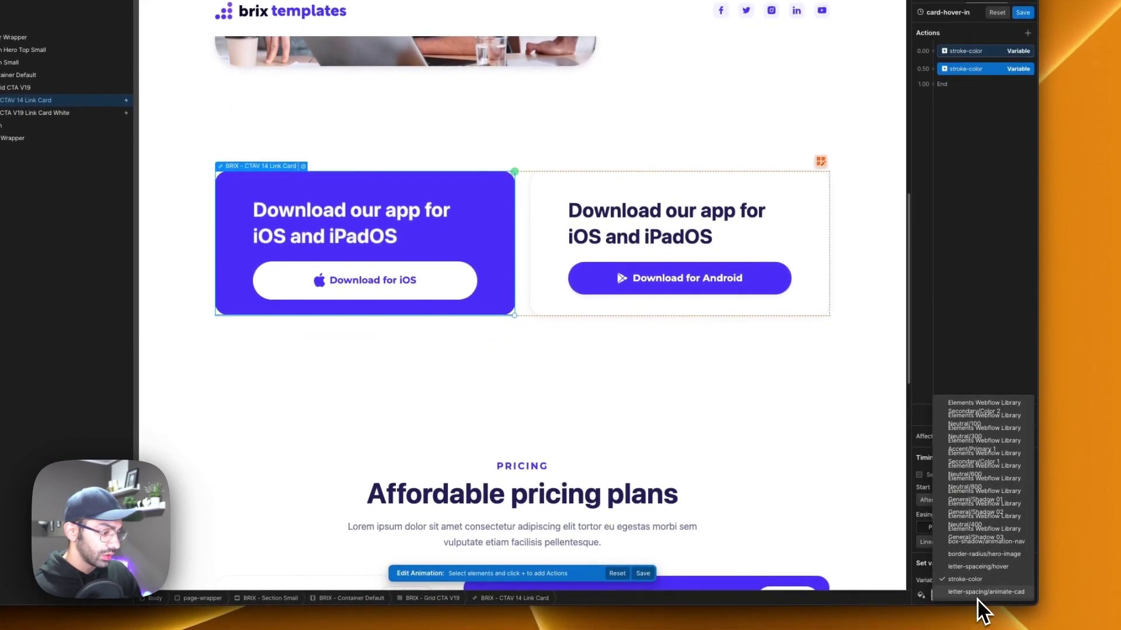
click(985, 592)
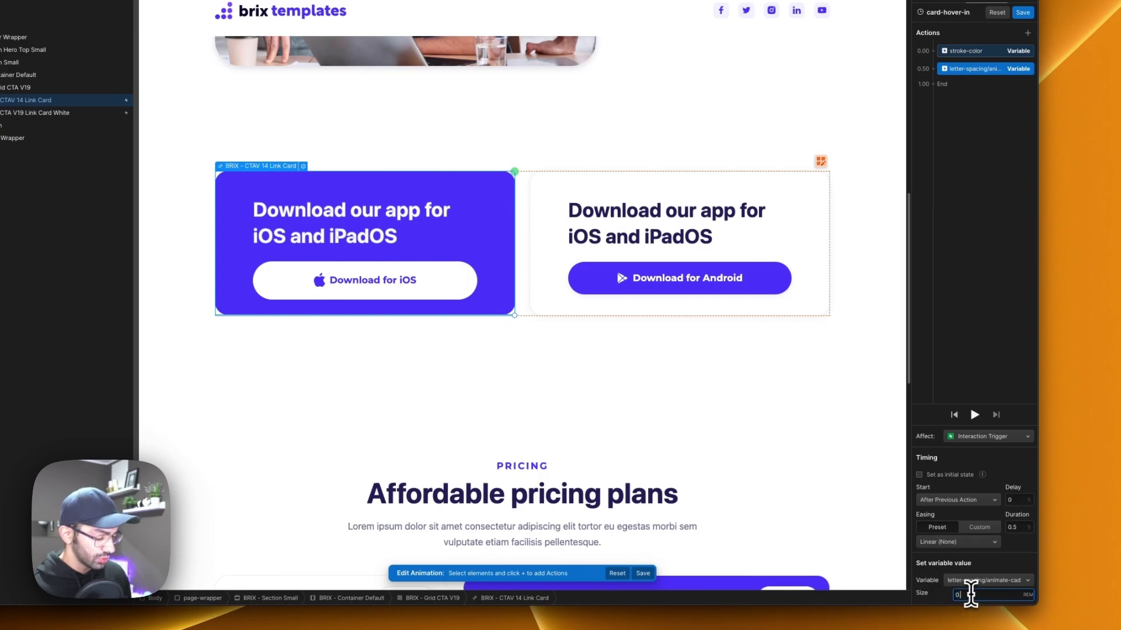
key(Return)
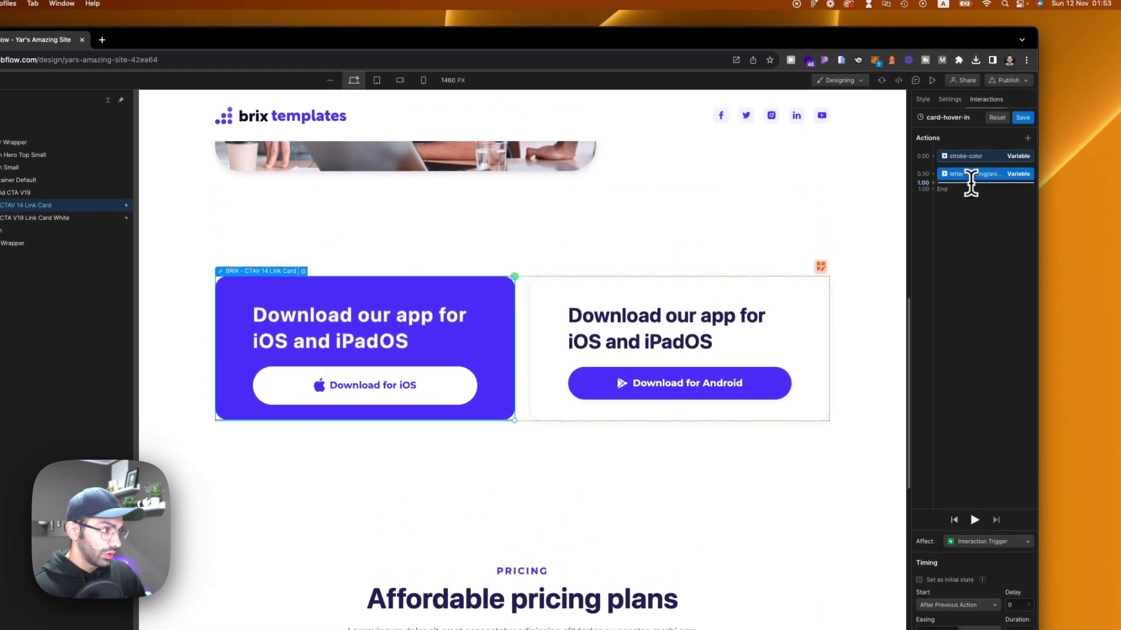
Make the letter-spacing action start together with the stroke-color action, play the animation, and save it
drag(972, 69, 985, 50)
drag(986, 168, 985, 161)
click(975, 484)
click(974, 483)
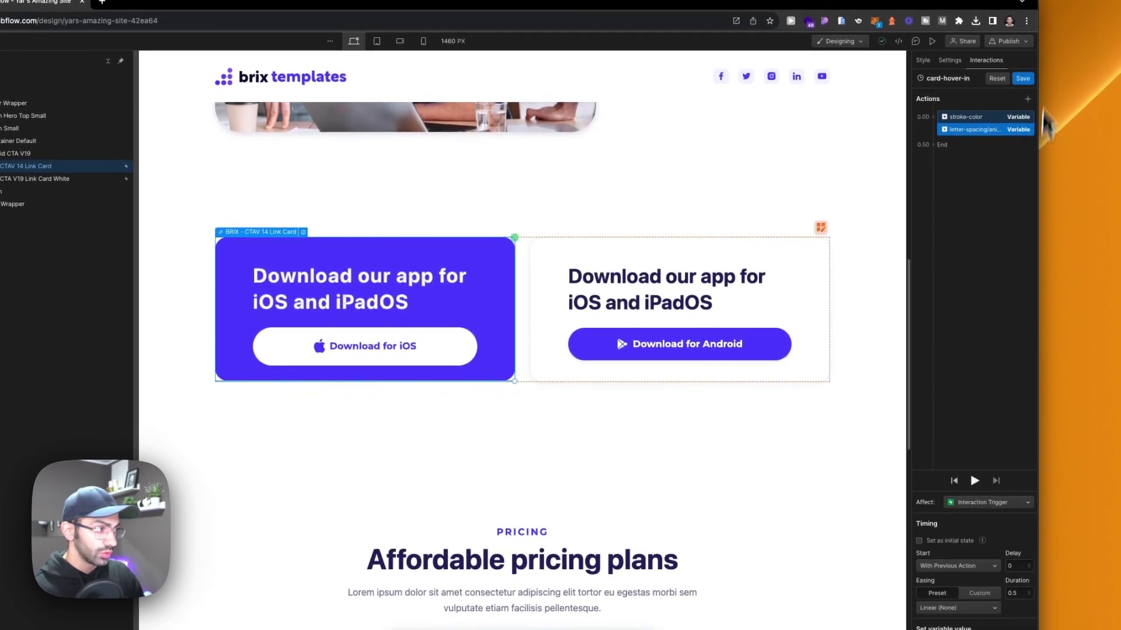
click(1025, 84)
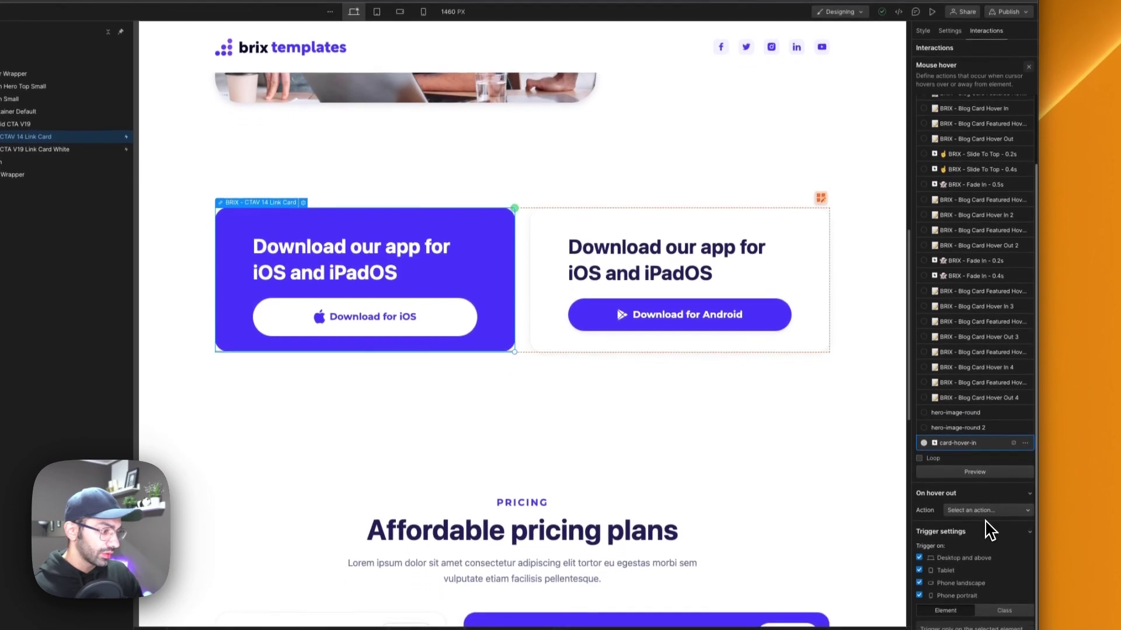
Set the card's hover-out action to start an animation and duplicate card-hover-in as card-hover-in 2 for editing
click(985, 519)
click(986, 377)
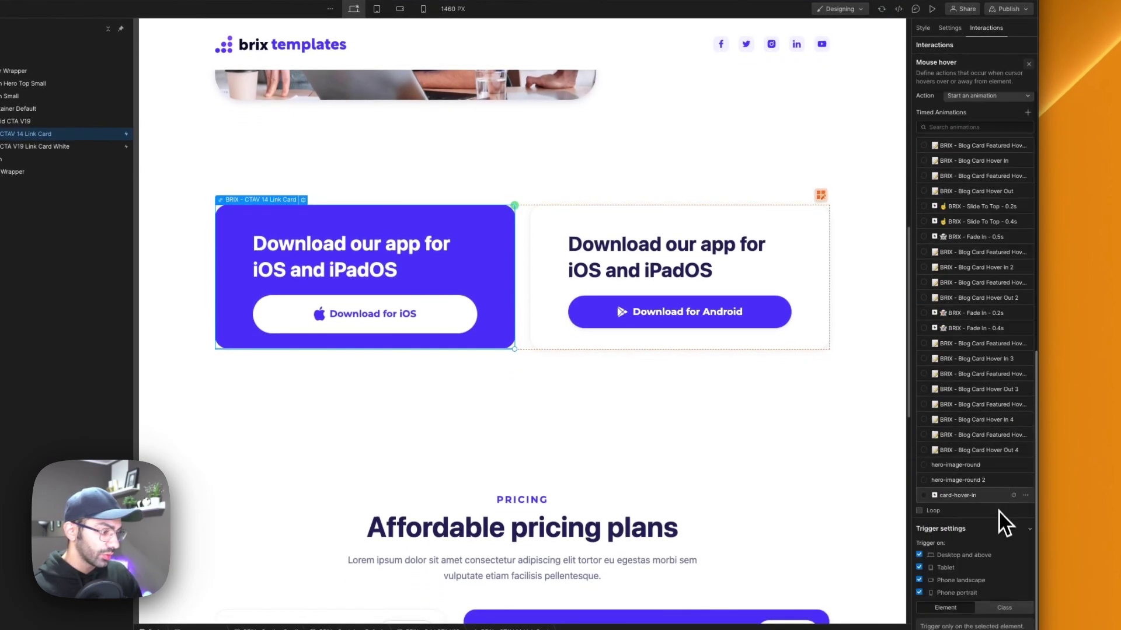
click(1024, 495)
click(1011, 540)
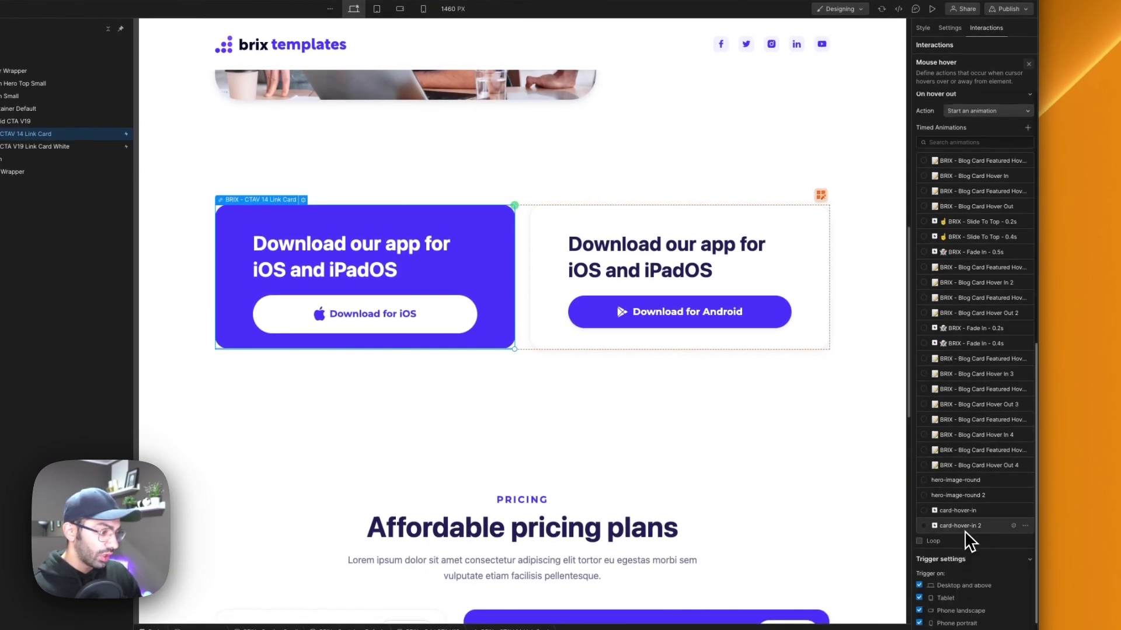
click(965, 554)
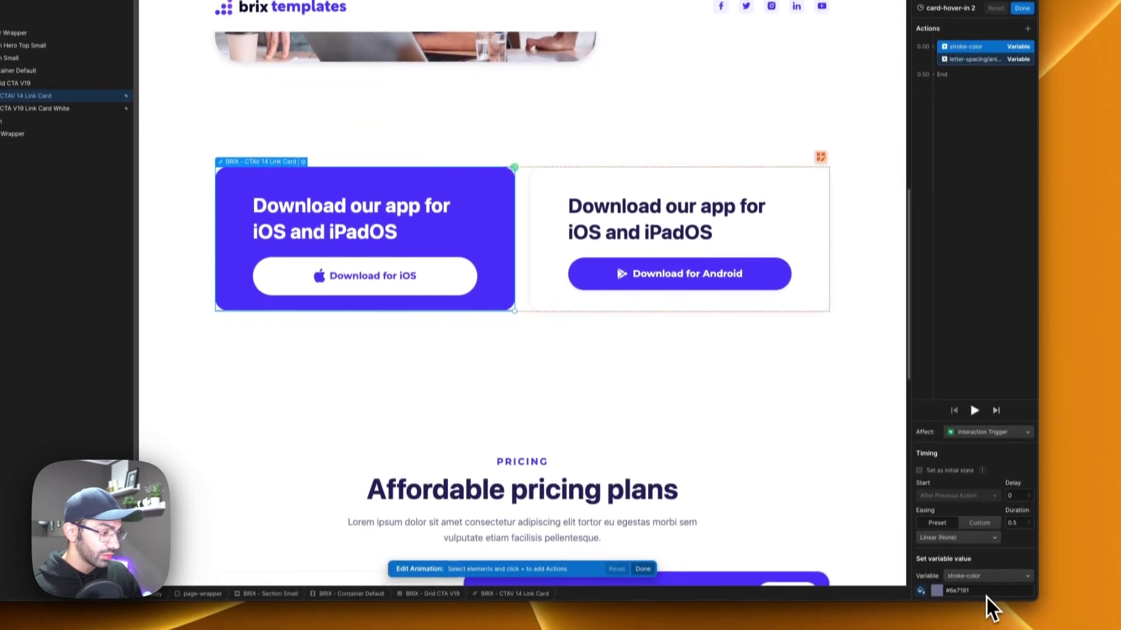
Set the stroke-color action in card-hover-in 2 to transparent
click(983, 566)
click(983, 566)
click(977, 576)
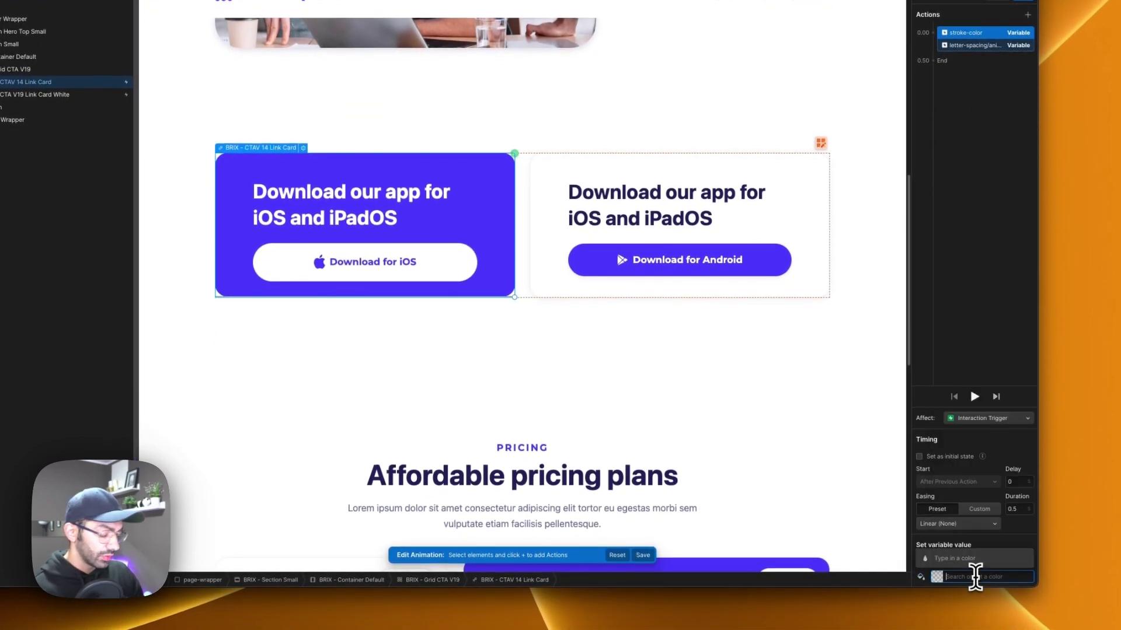
text(tranpsarent)
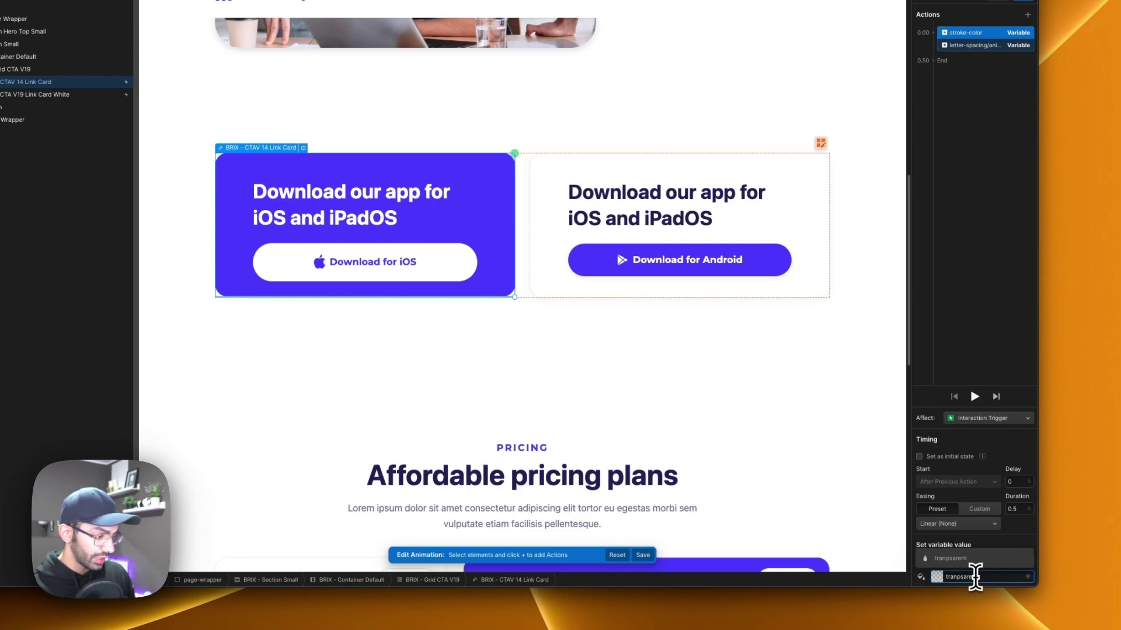
key(BackSpace)
key(BackSpace)
key(BackSpace)
key(BackSpace)
key(BackSpace)
key(BackSpace)
key(BackSpace)
text(sparent)
key(Return)
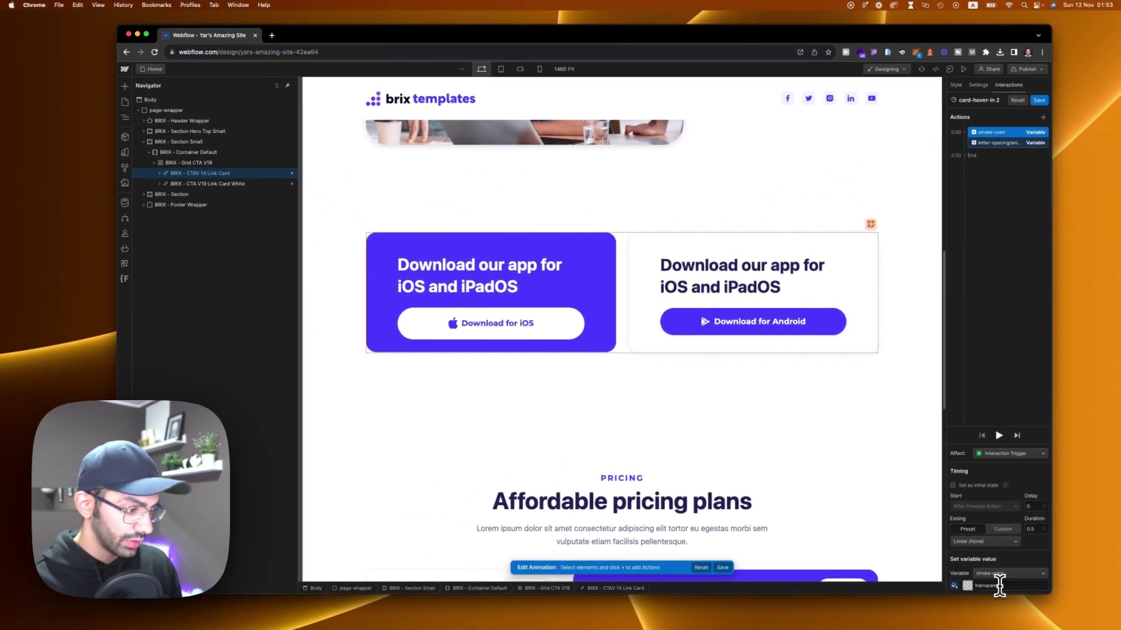
Change the letter-spacing/animate-cad action in card-hover-in 2 so it removes the extra letter spacing
click(1022, 150)
click(1021, 145)
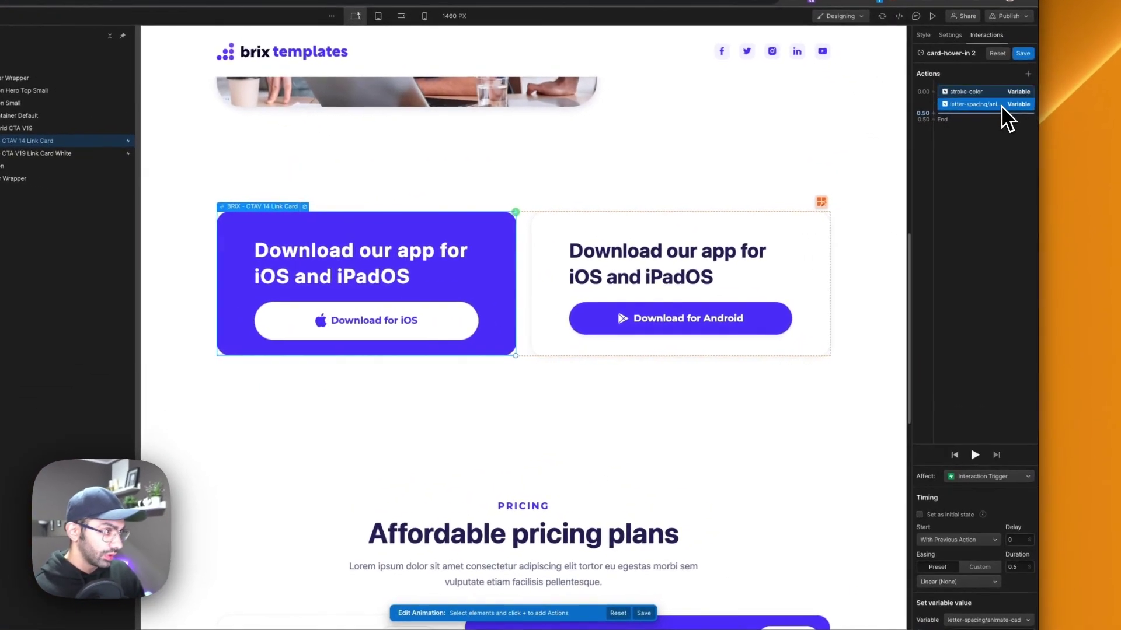
click(988, 620)
click(992, 620)
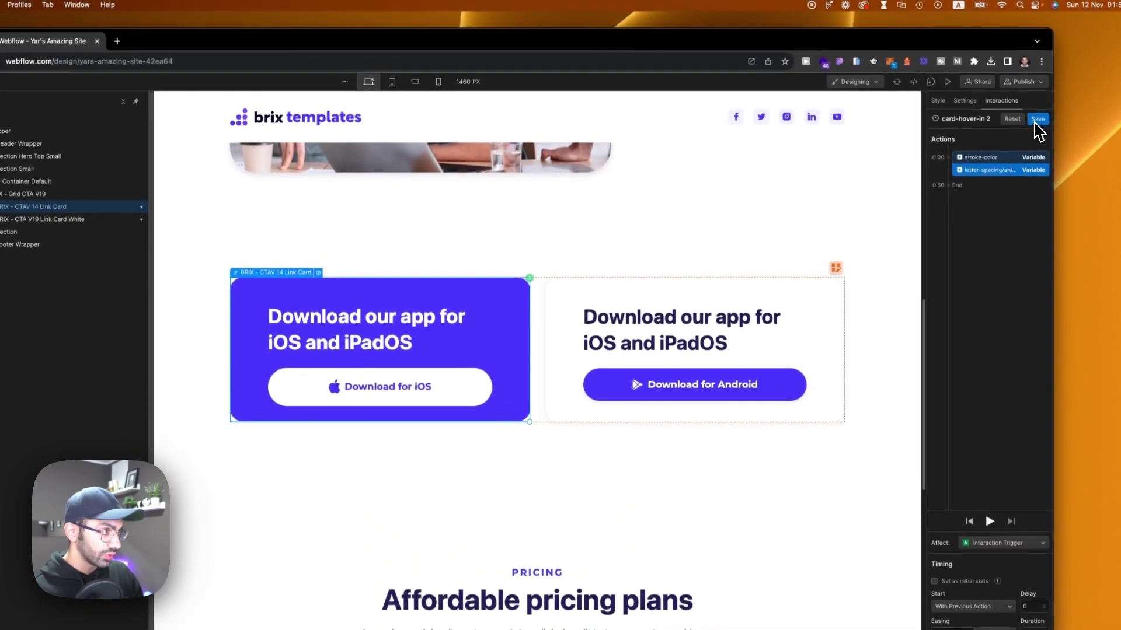
Save card-hover-in 2 and test the purple card's hover effect in page preview
click(1023, 10)
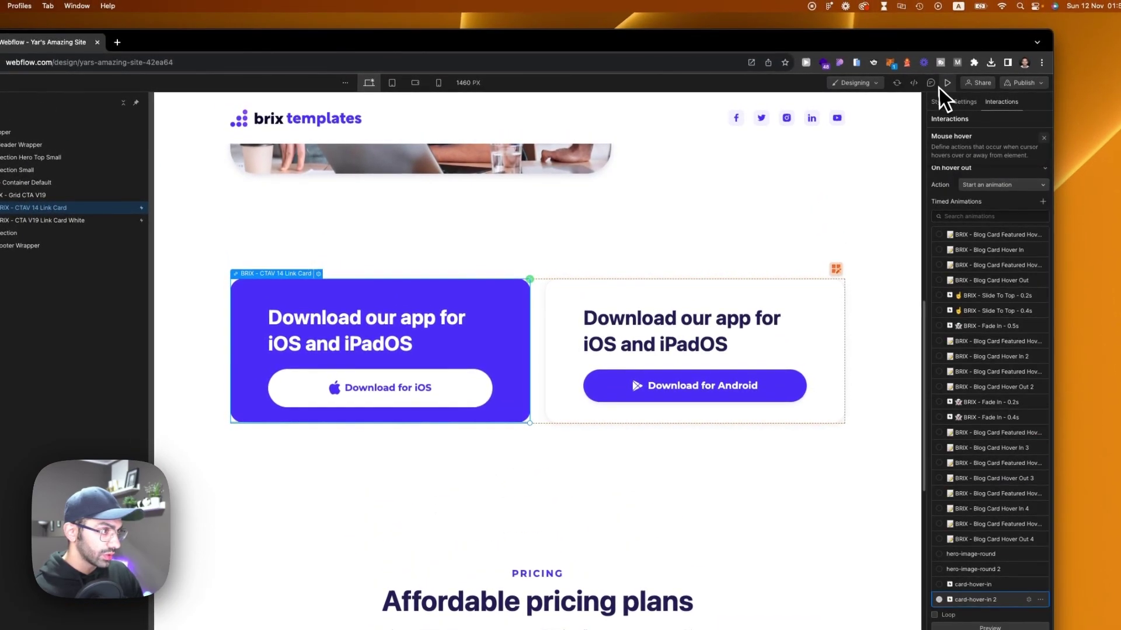
click(946, 85)
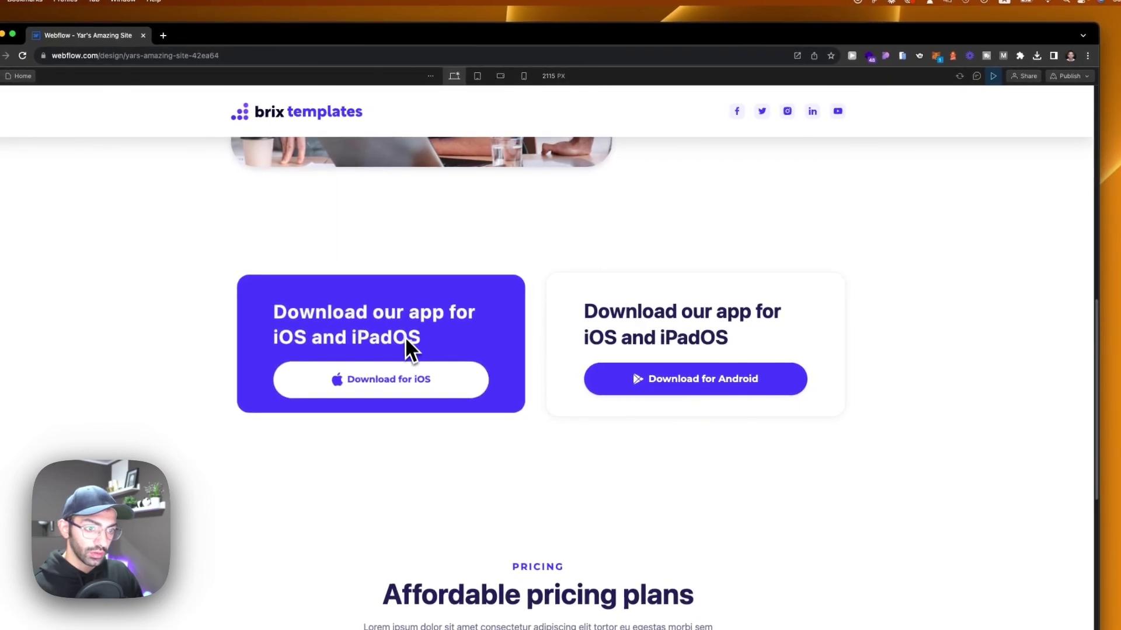
click(993, 76)
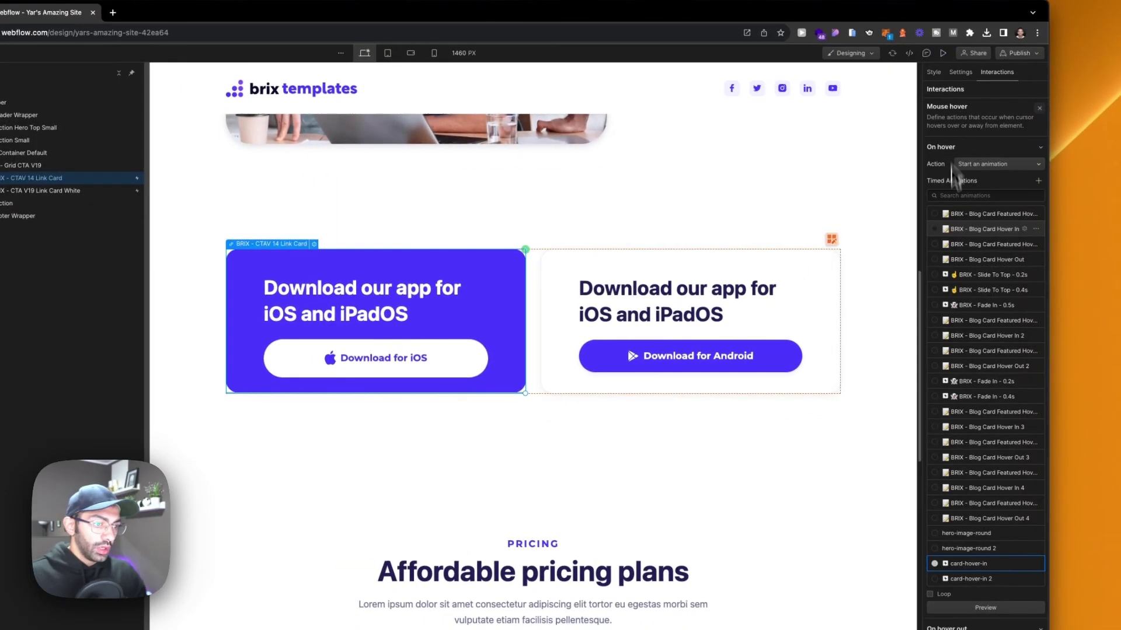
Select the Enterprise Plan card's content block, BRIX - Pricing Content V10 Popular, and show its style settings
click(914, 239)
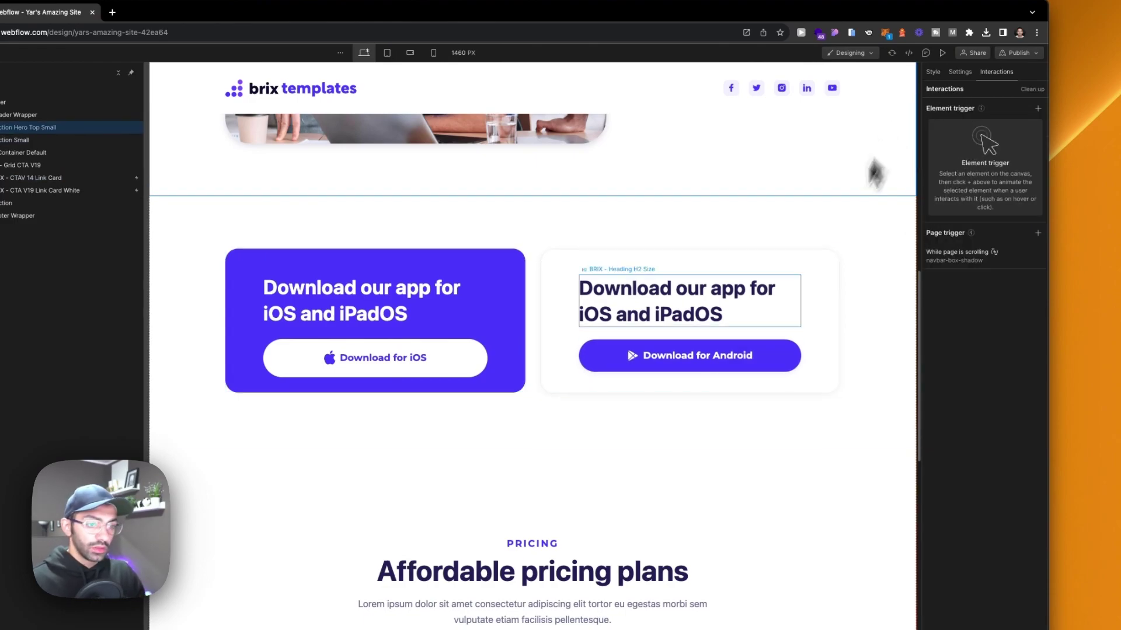
scroll(729, 432, down, 3)
scroll(684, 452, down, 4)
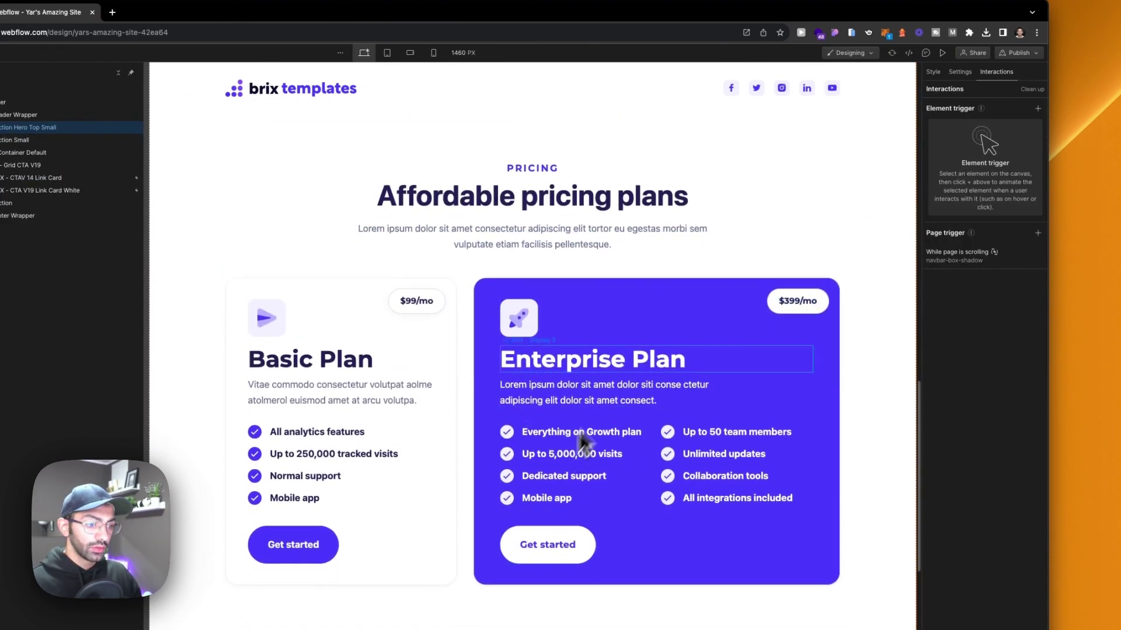
click(501, 317)
scroll(501, 317, down, 3)
scroll(499, 269, up, 2)
scroll(533, 393, down, 1)
click(932, 65)
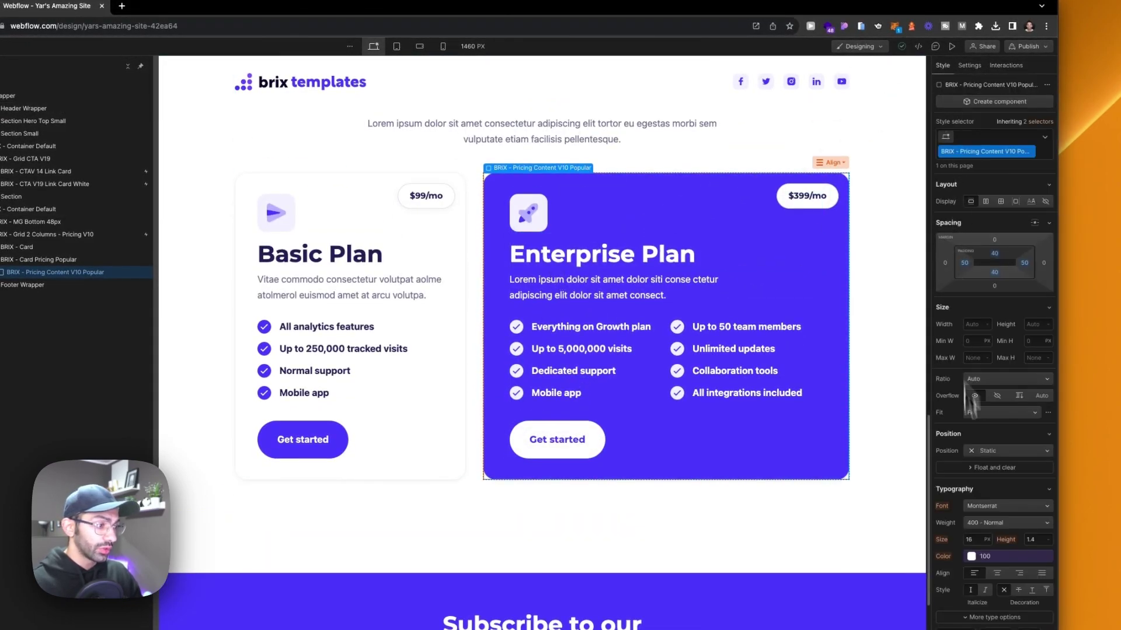
Add a linear gradient background to the Enterprise Plan content block and assign the Color 2 variable to its first colour stop
click(1047, 358)
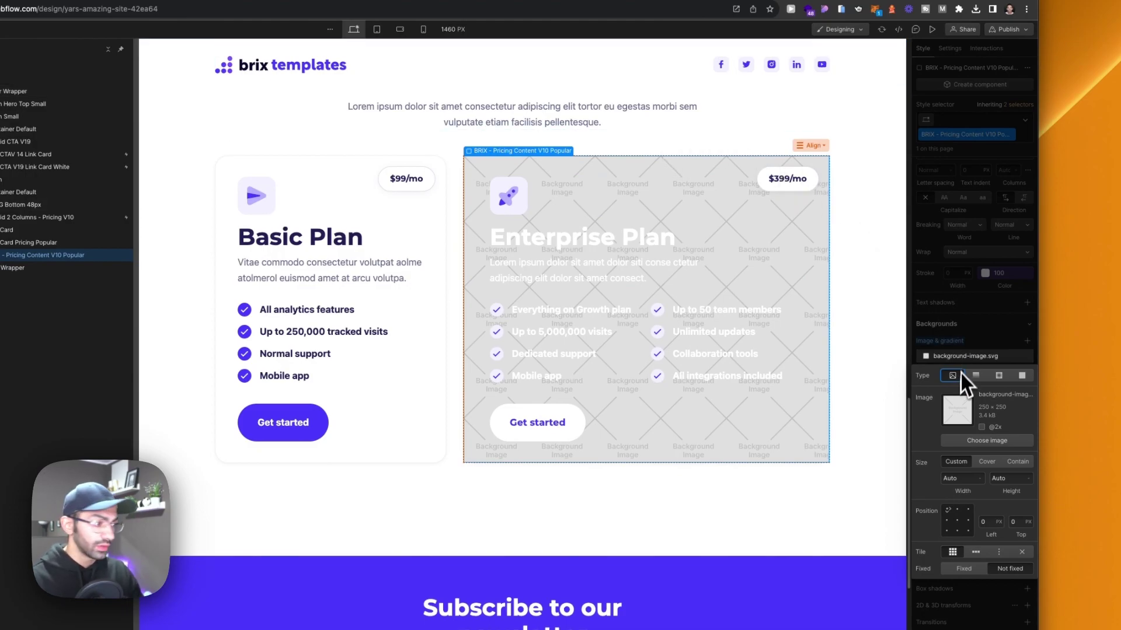
click(976, 375)
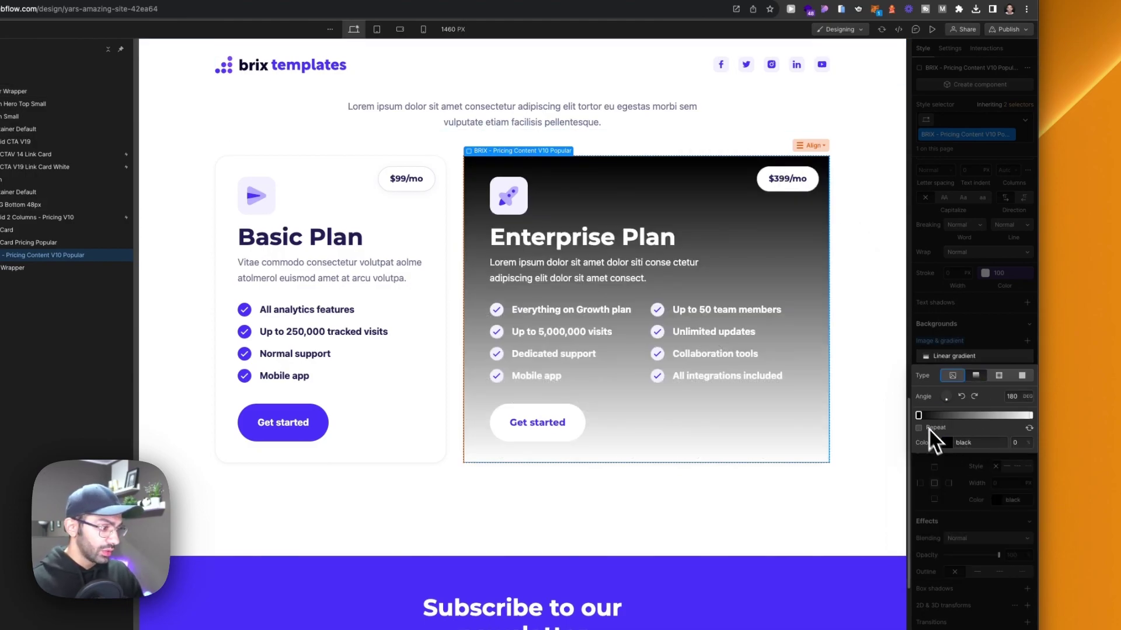
click(943, 442)
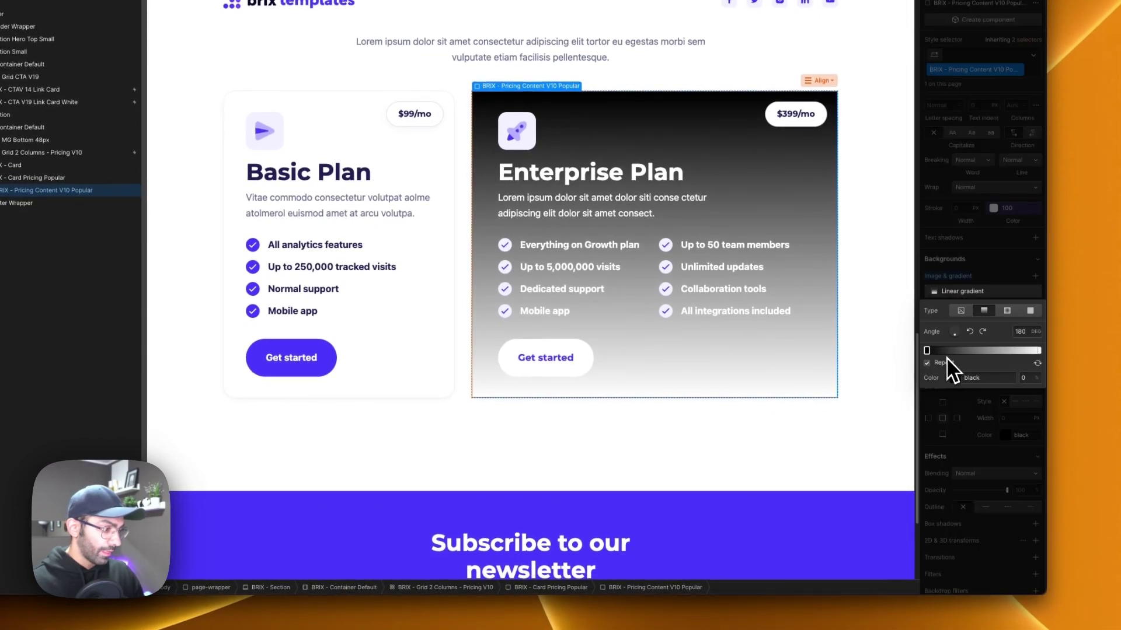
click(954, 379)
click(946, 474)
click(946, 461)
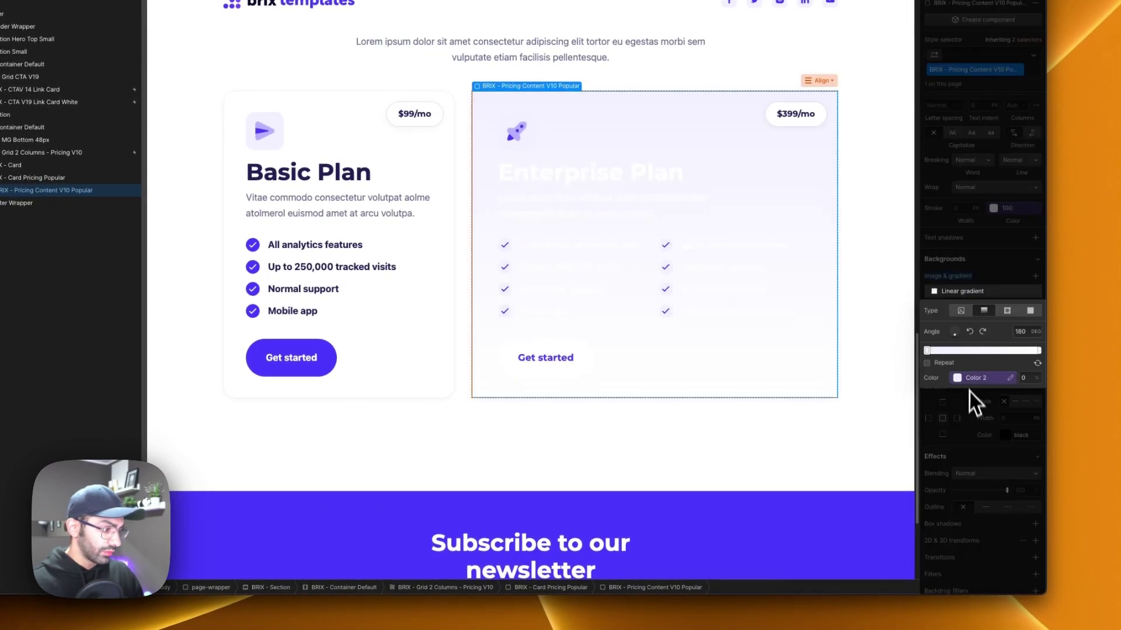
Unlink the Color 2 variable from the gradient's first stop and open the stop's colour for custom editing
click(968, 378)
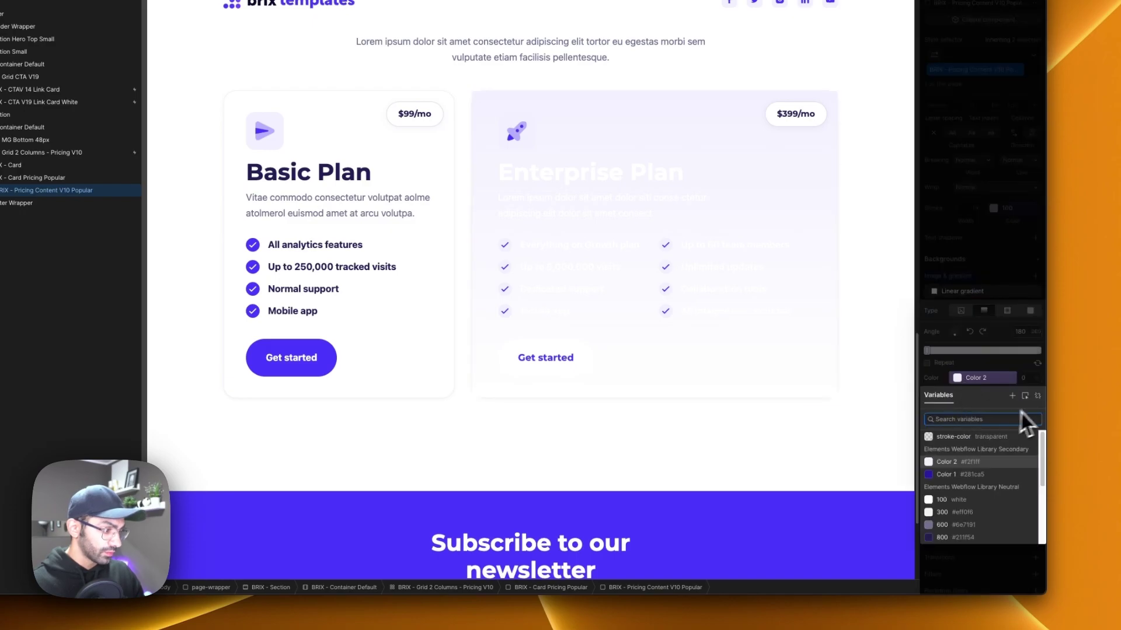
click(1025, 396)
click(955, 379)
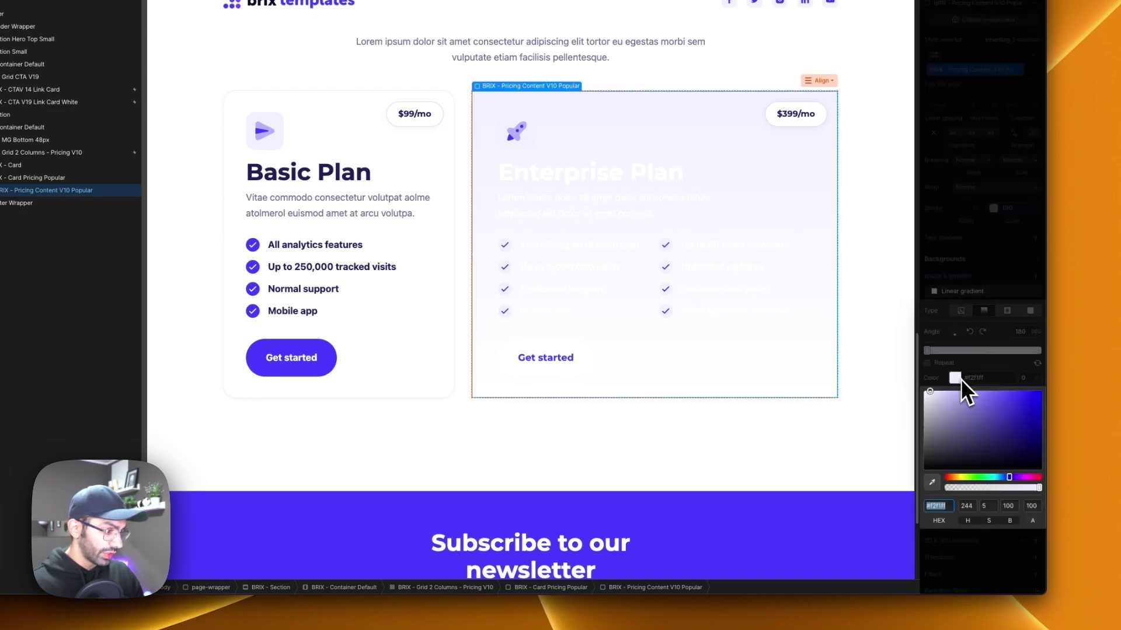